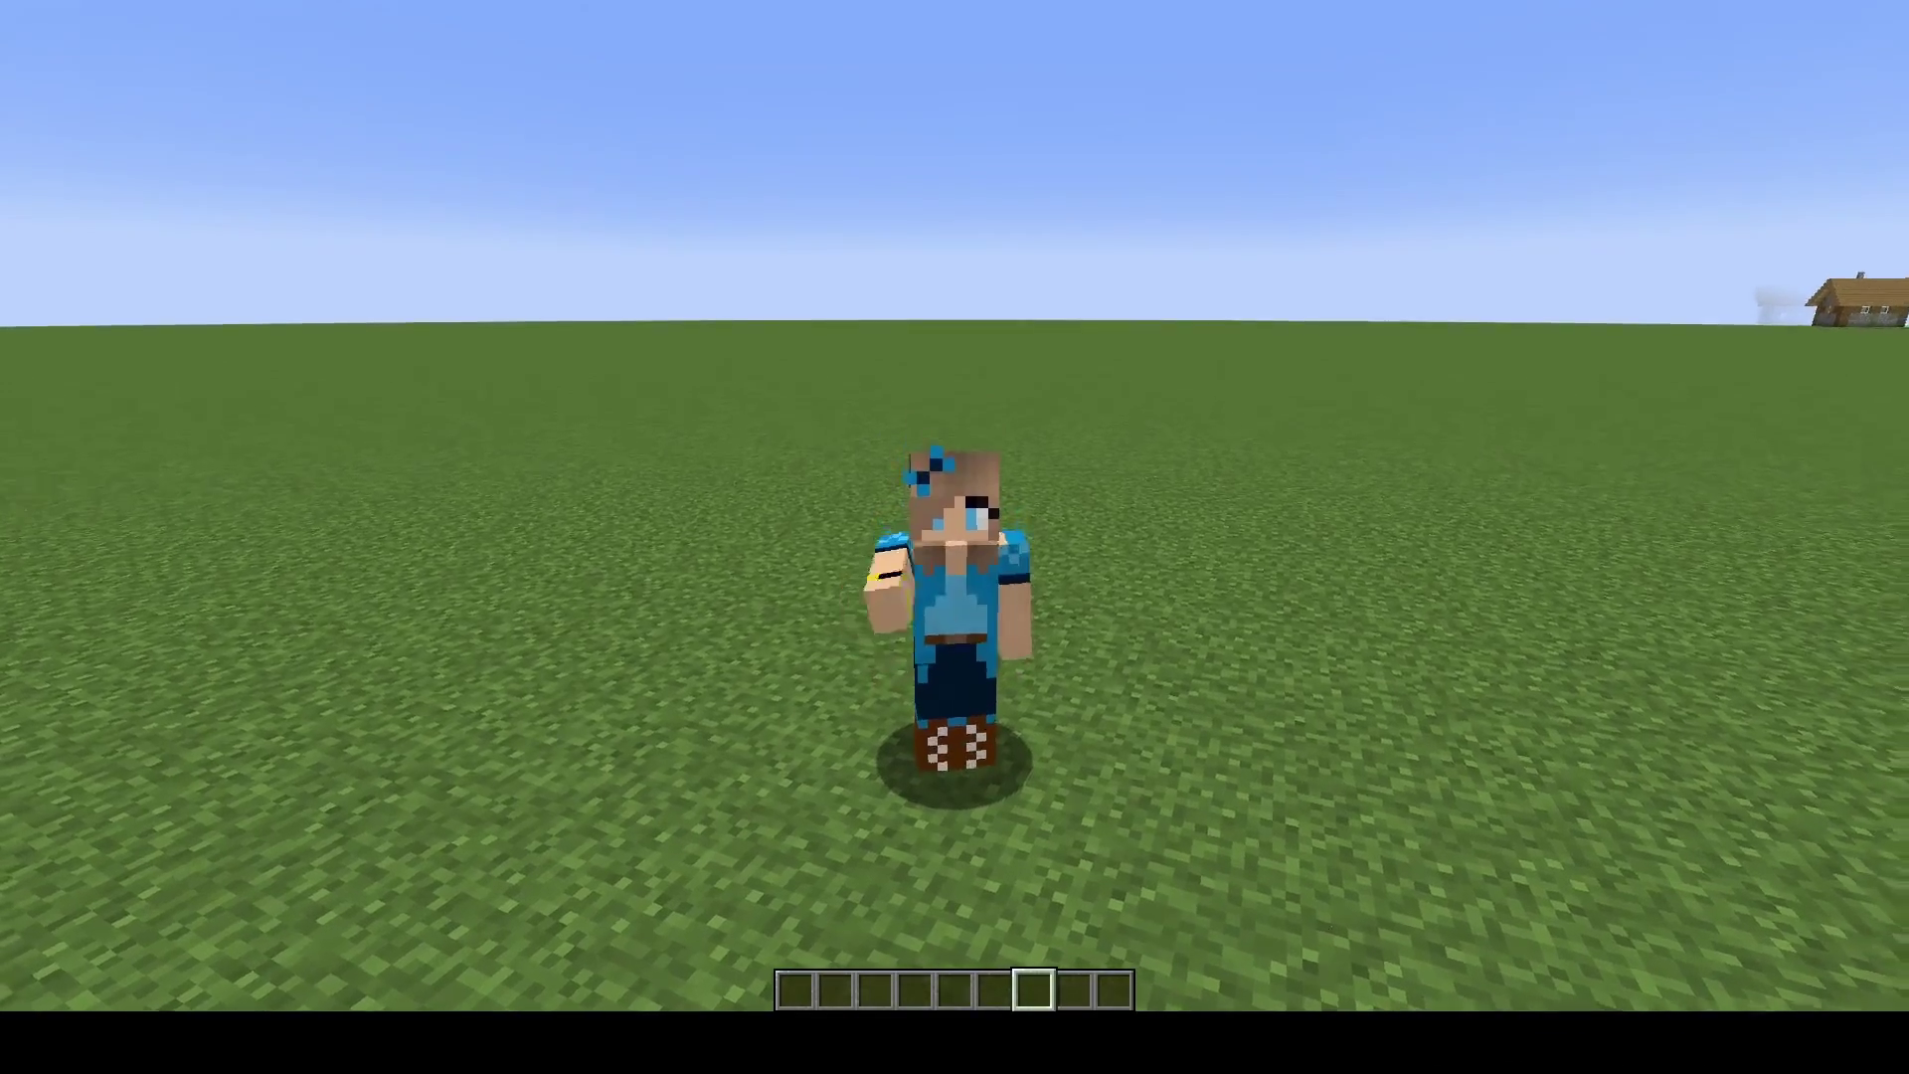
Step: Switch the camera from the front-facing view to first-person view
{"action": "key", "text": "shift"}
{"action": "left_click", "coordinate": [955, 505]}
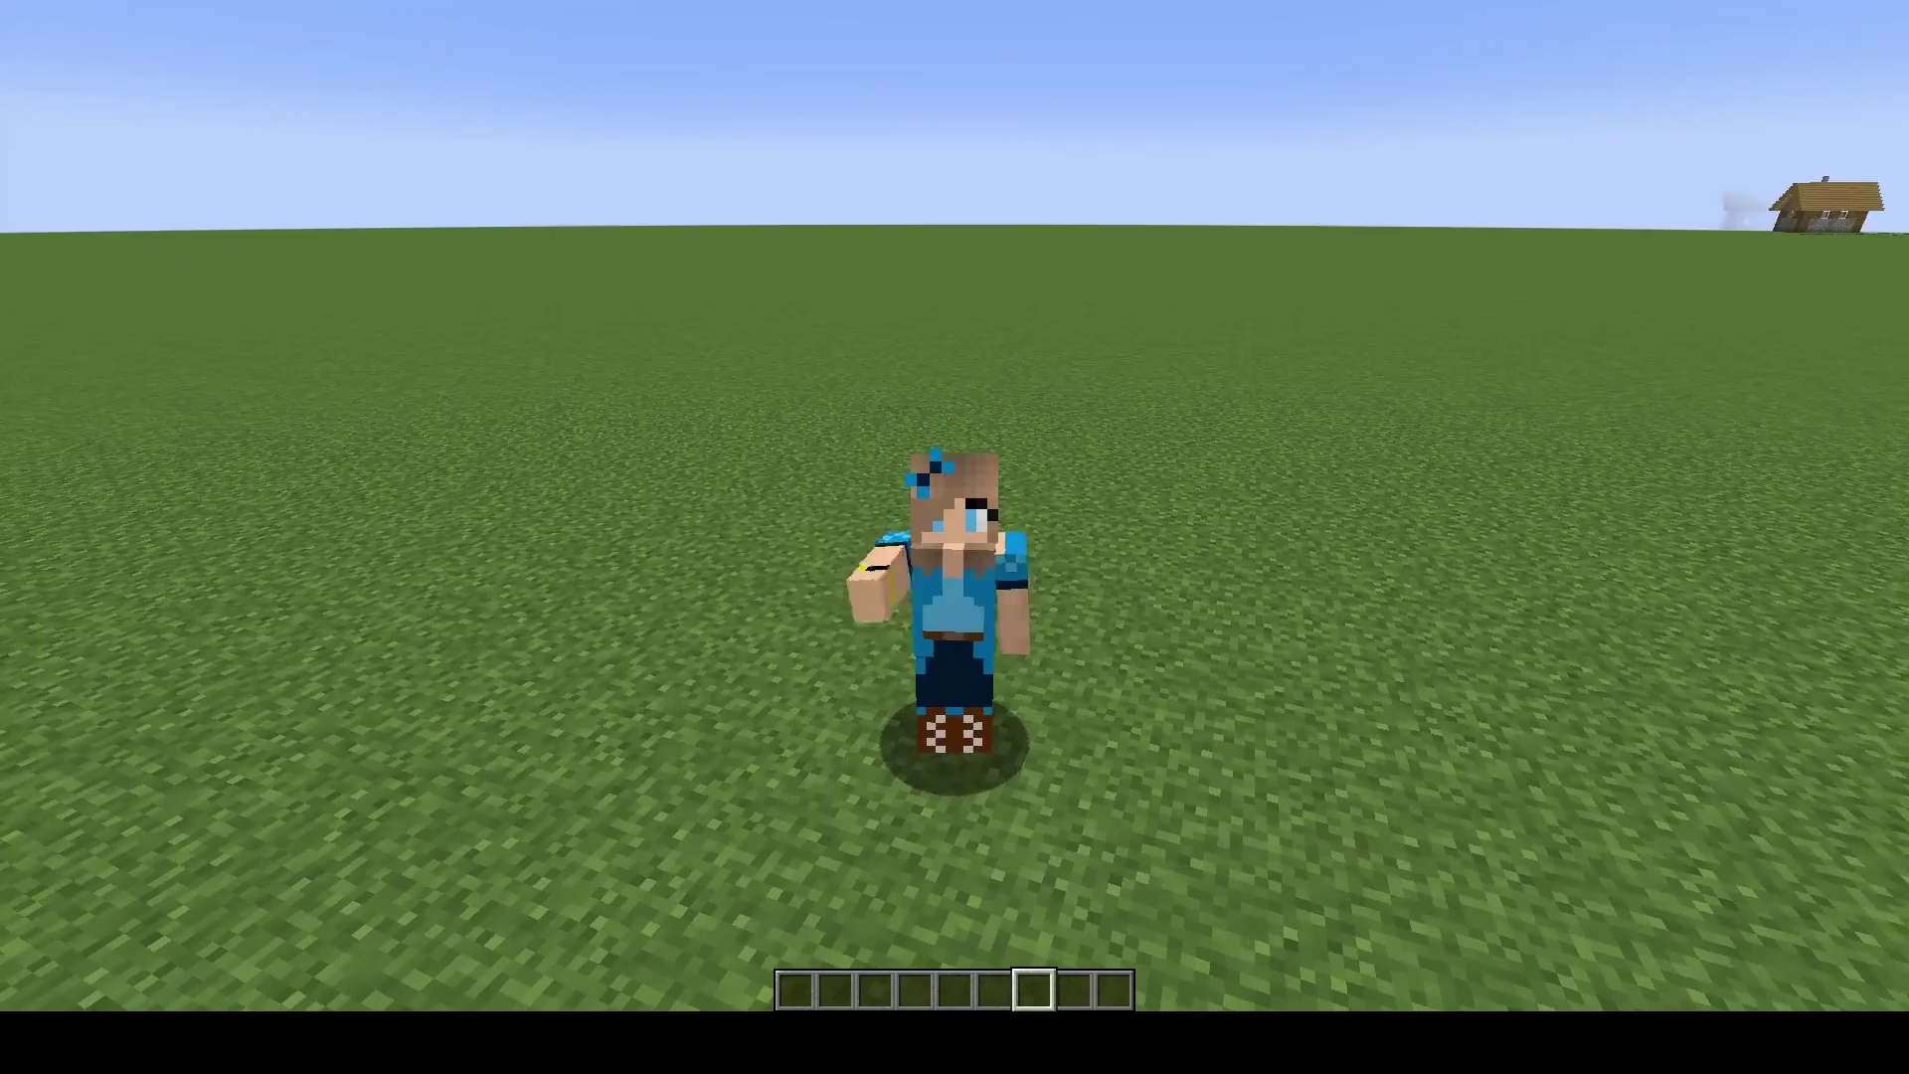
{"action": "key", "text": "F5"}
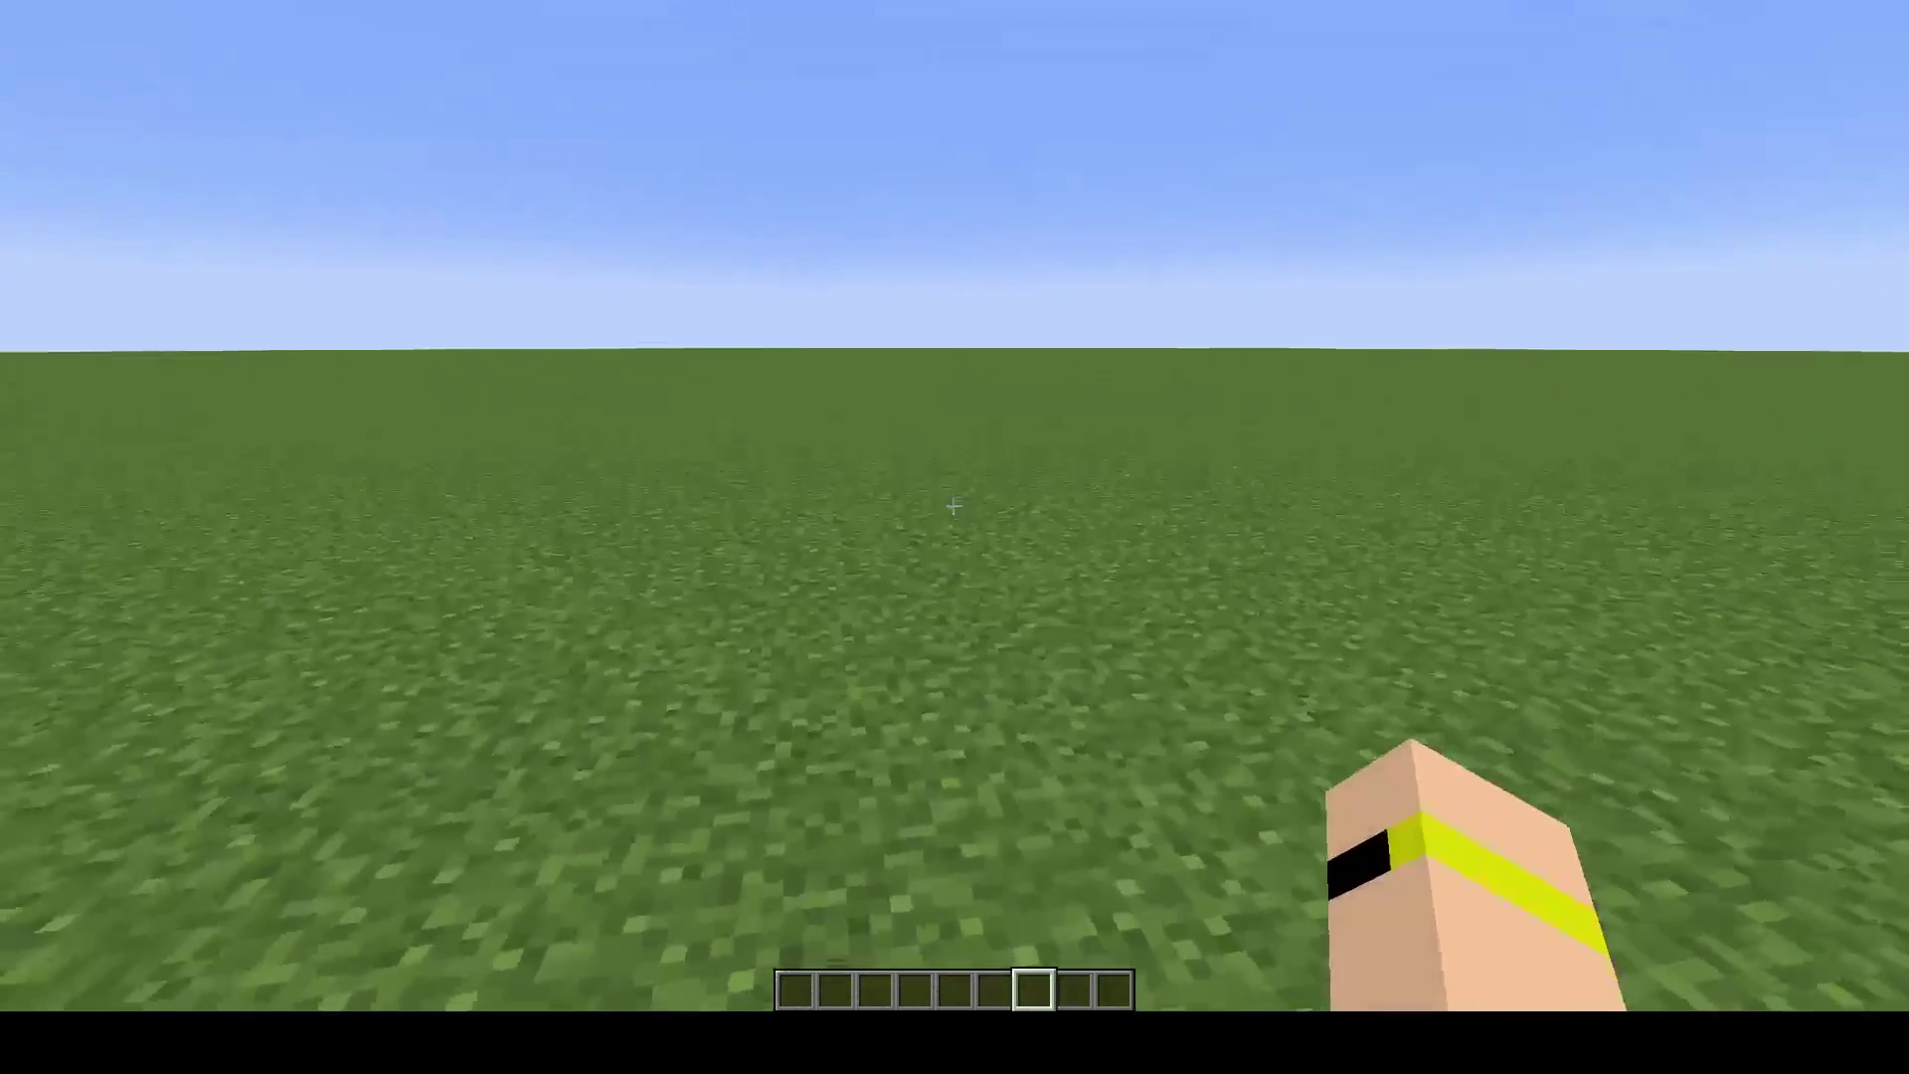
Step: Examine the finished double helix of light and dark glass from the ground and from several heights and sides
{"action": "mouse_move", "coordinate": [955, 506]}
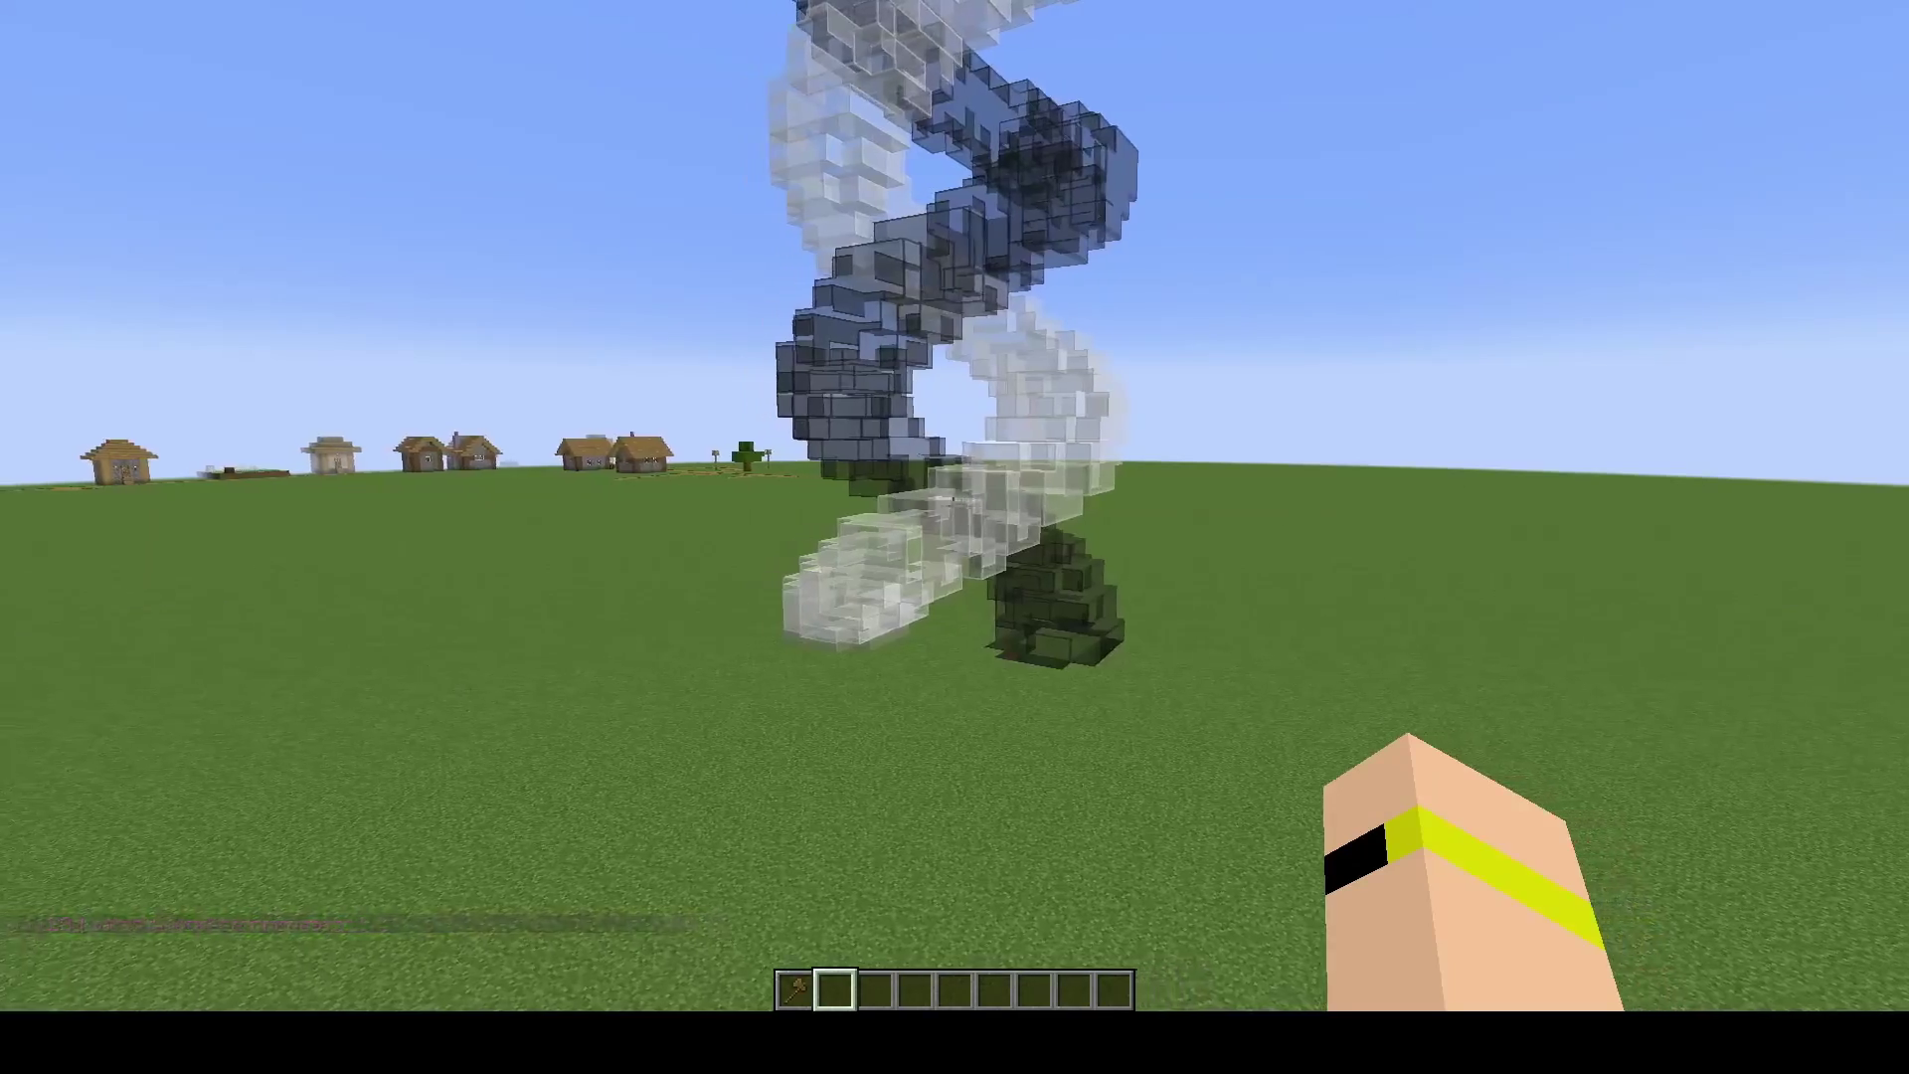
{"action": "mouse_move", "coordinate": [952, 506]}
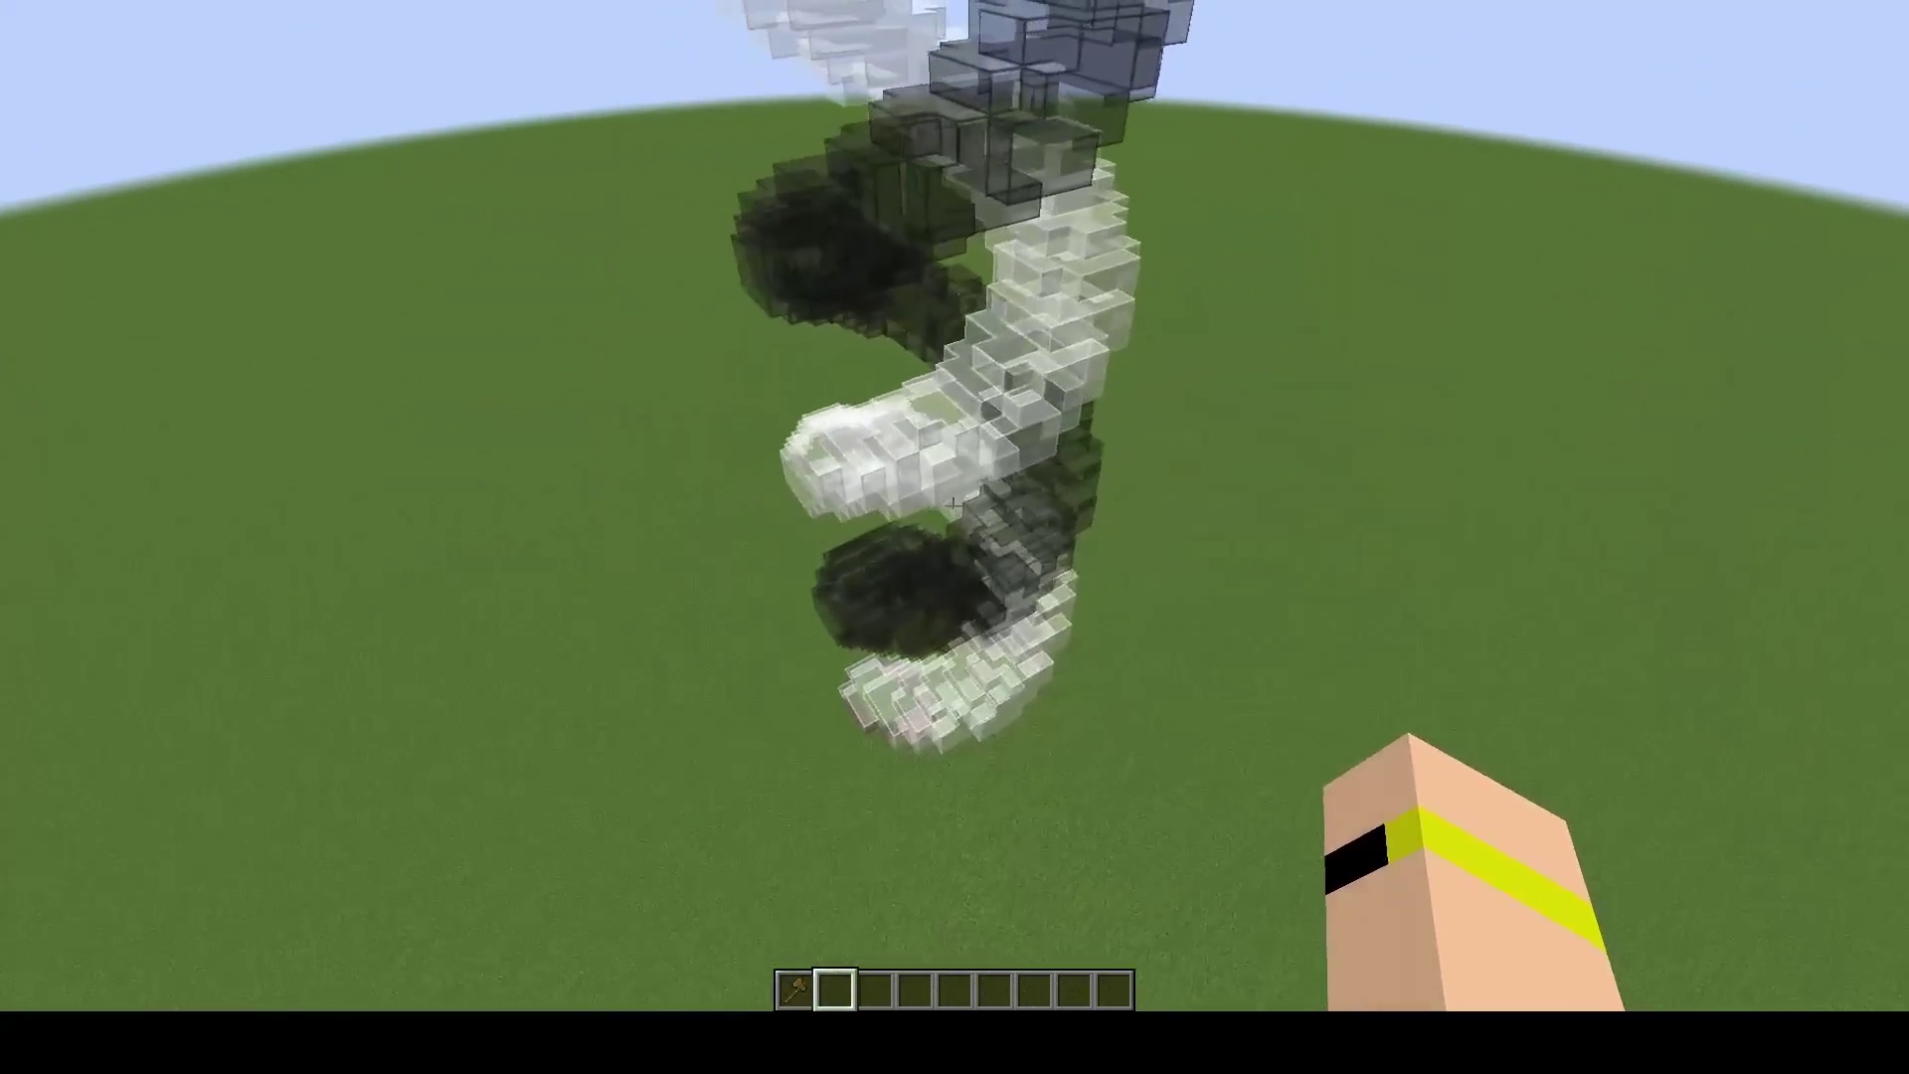
{"action": "key", "text": "d"}
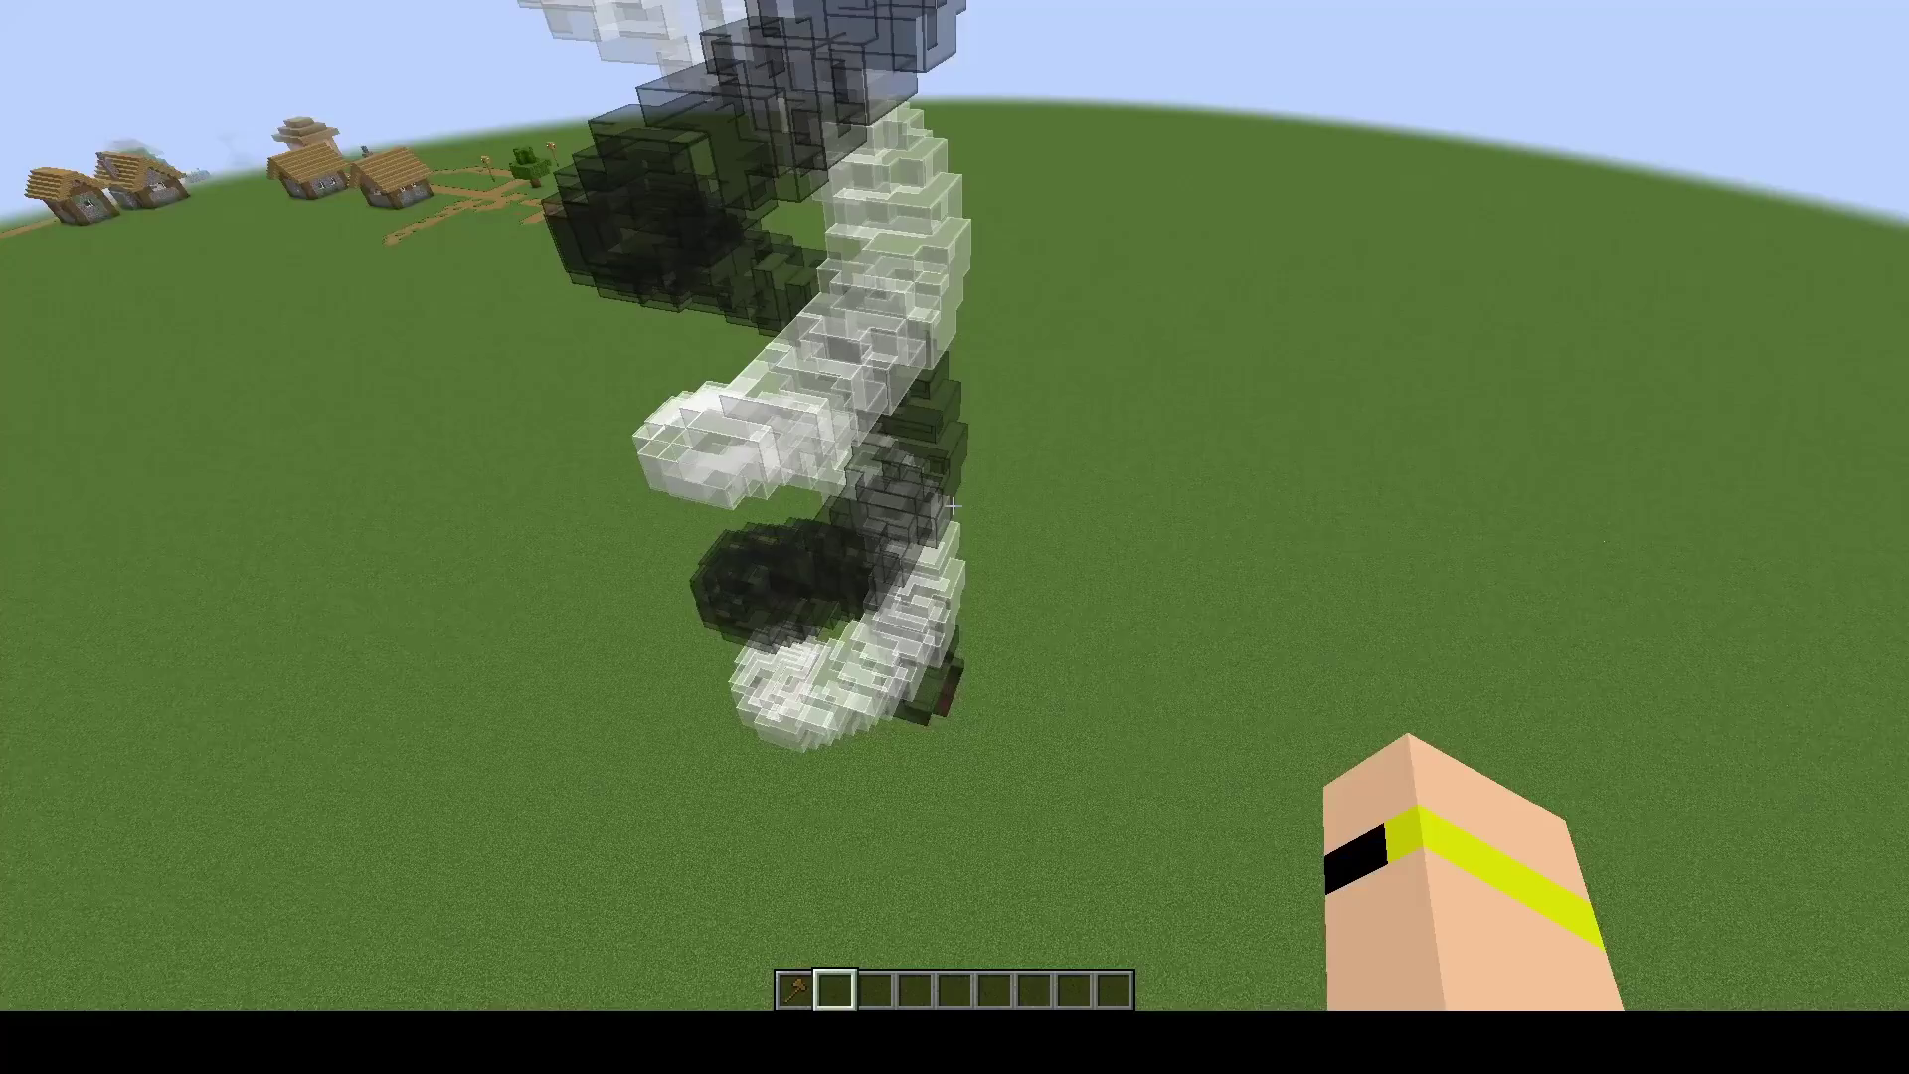
{"action": "key", "text": "d"}
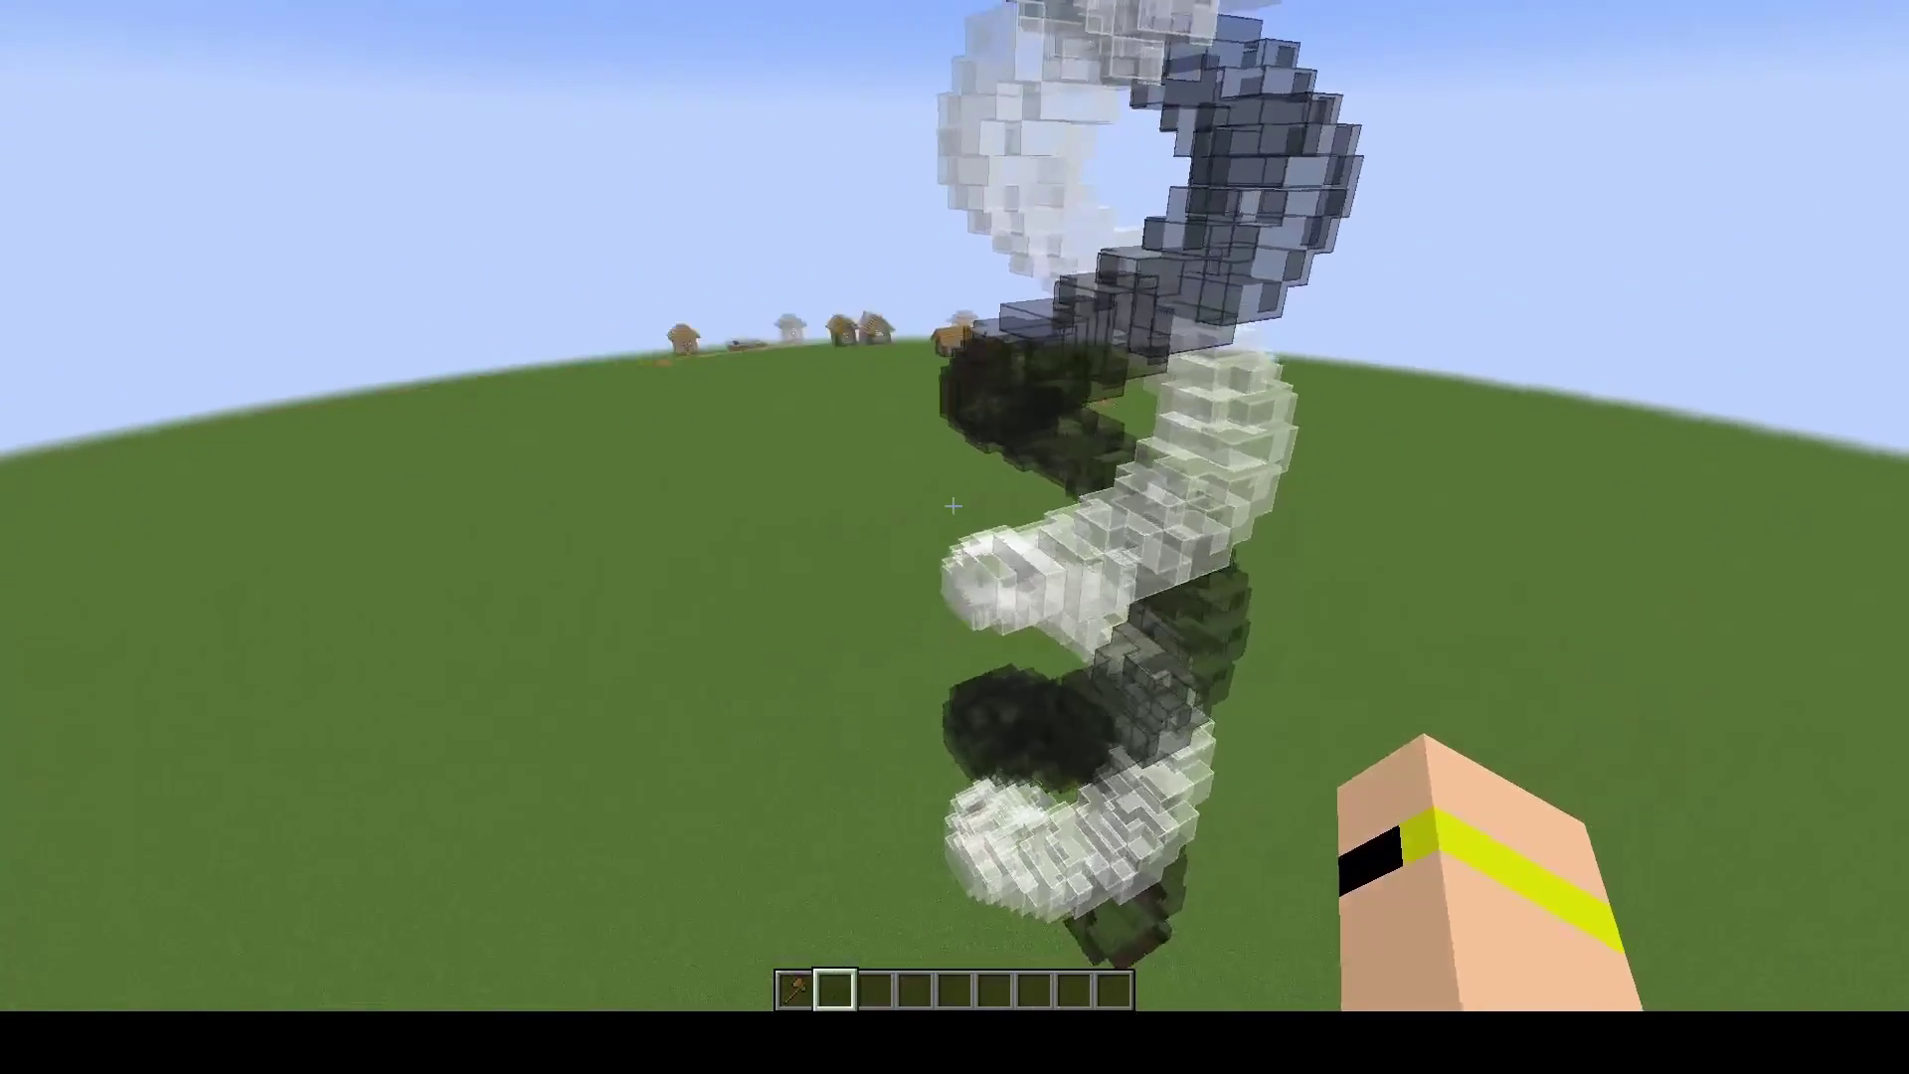
{"action": "key", "text": "d"}
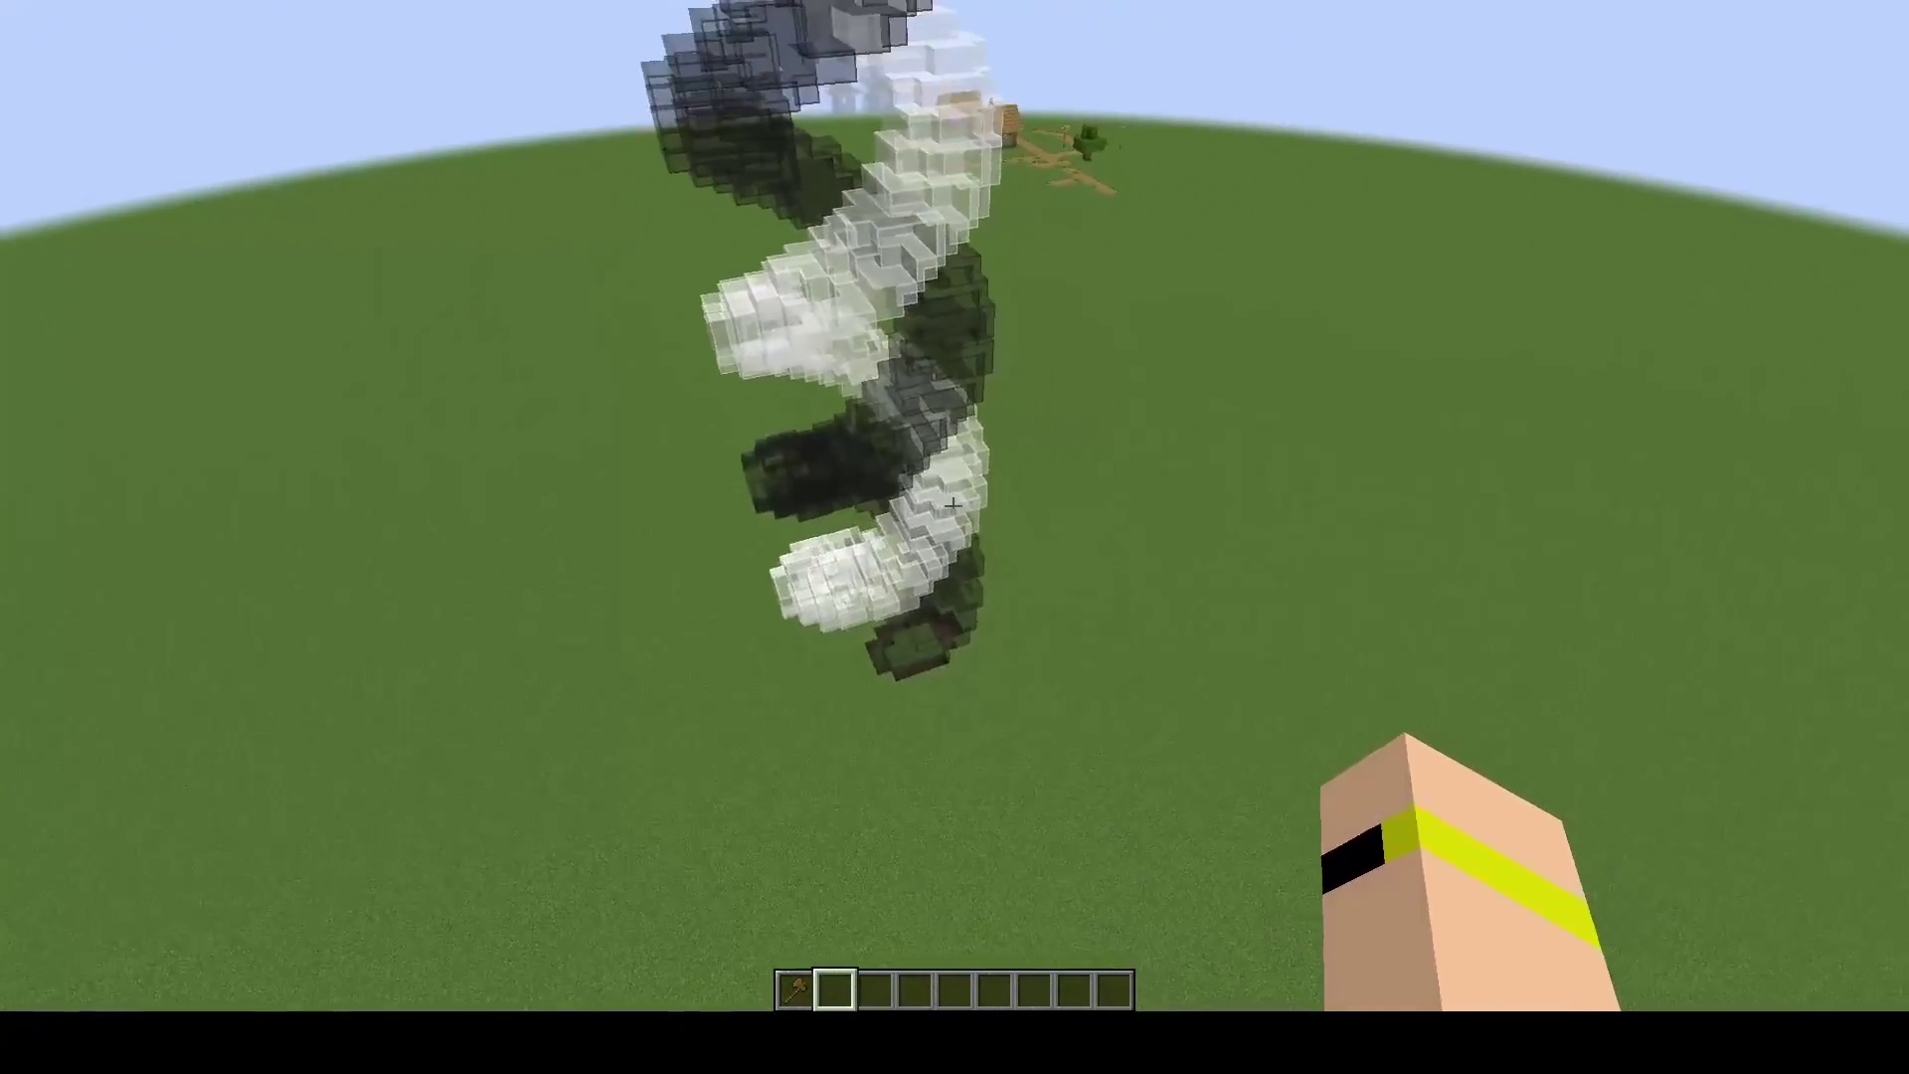
{"action": "key", "text": "w"}
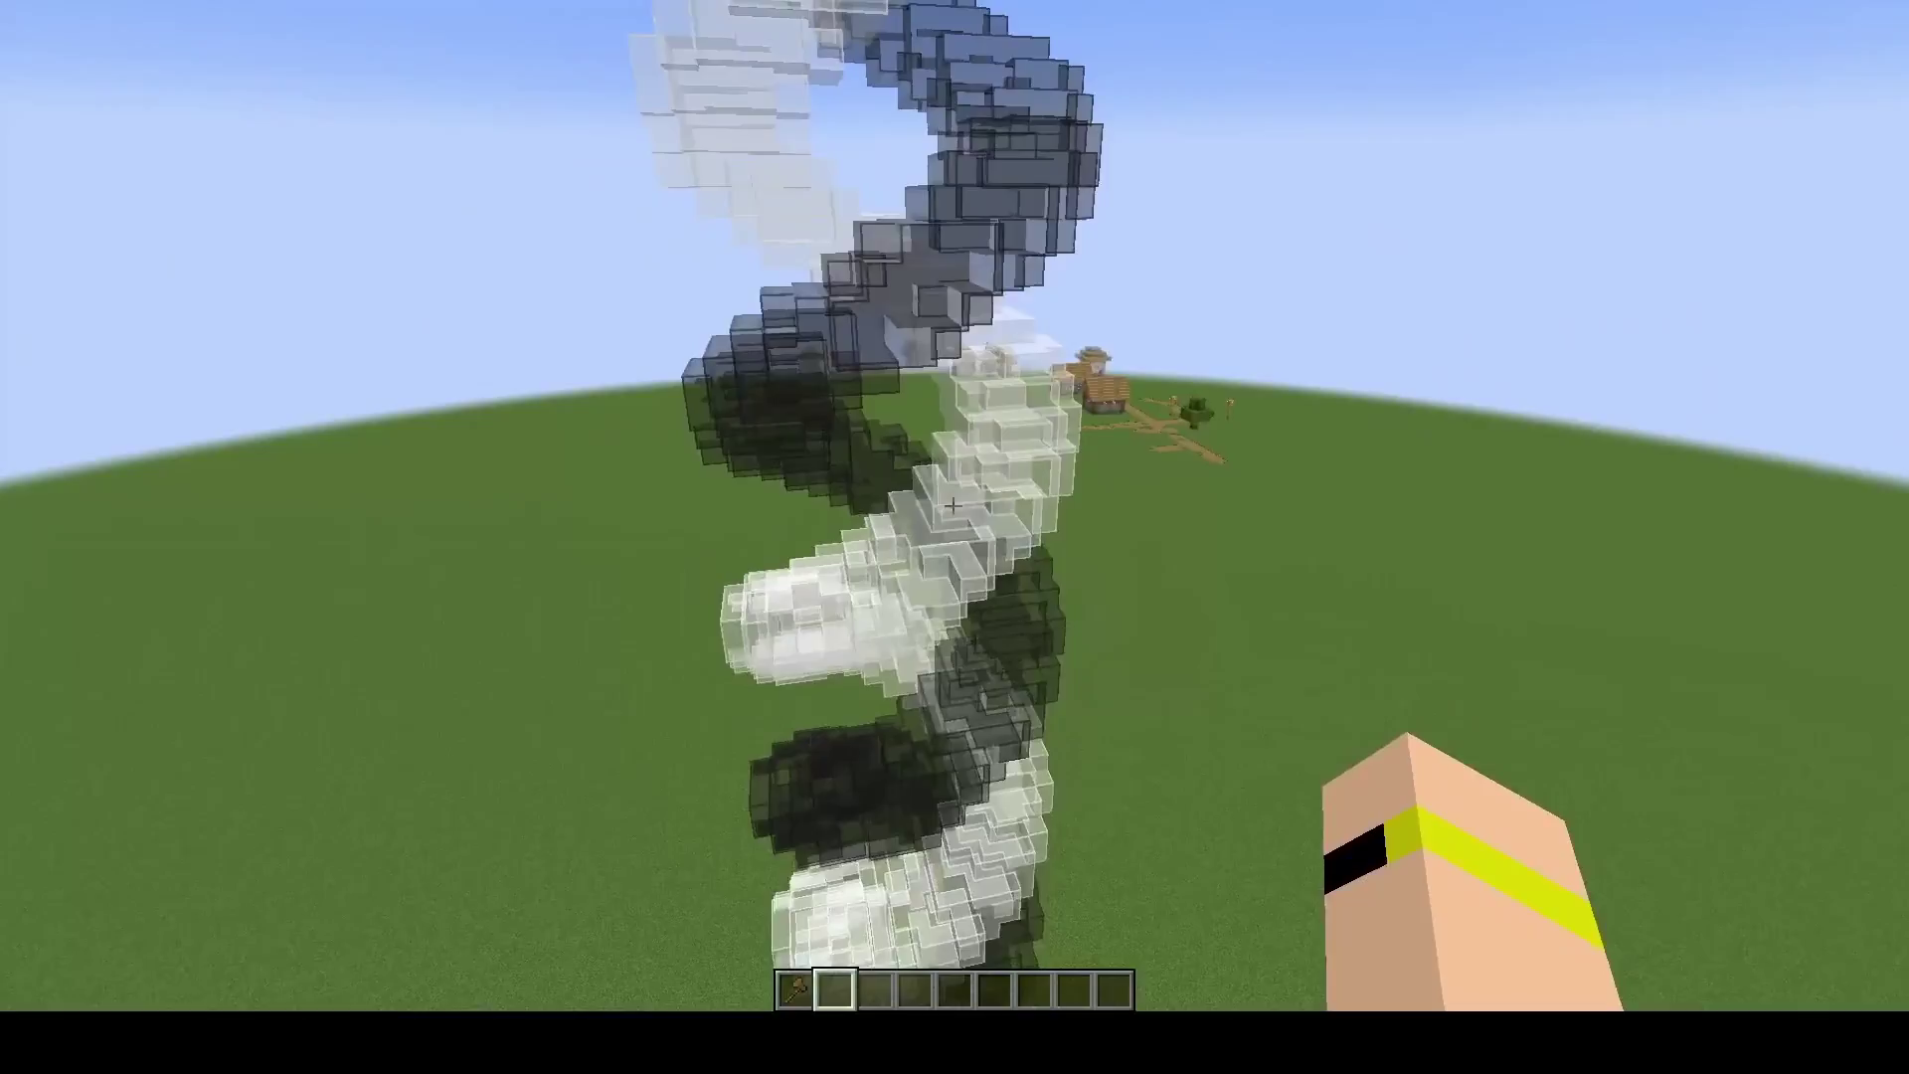
{"action": "key", "text": "a"}
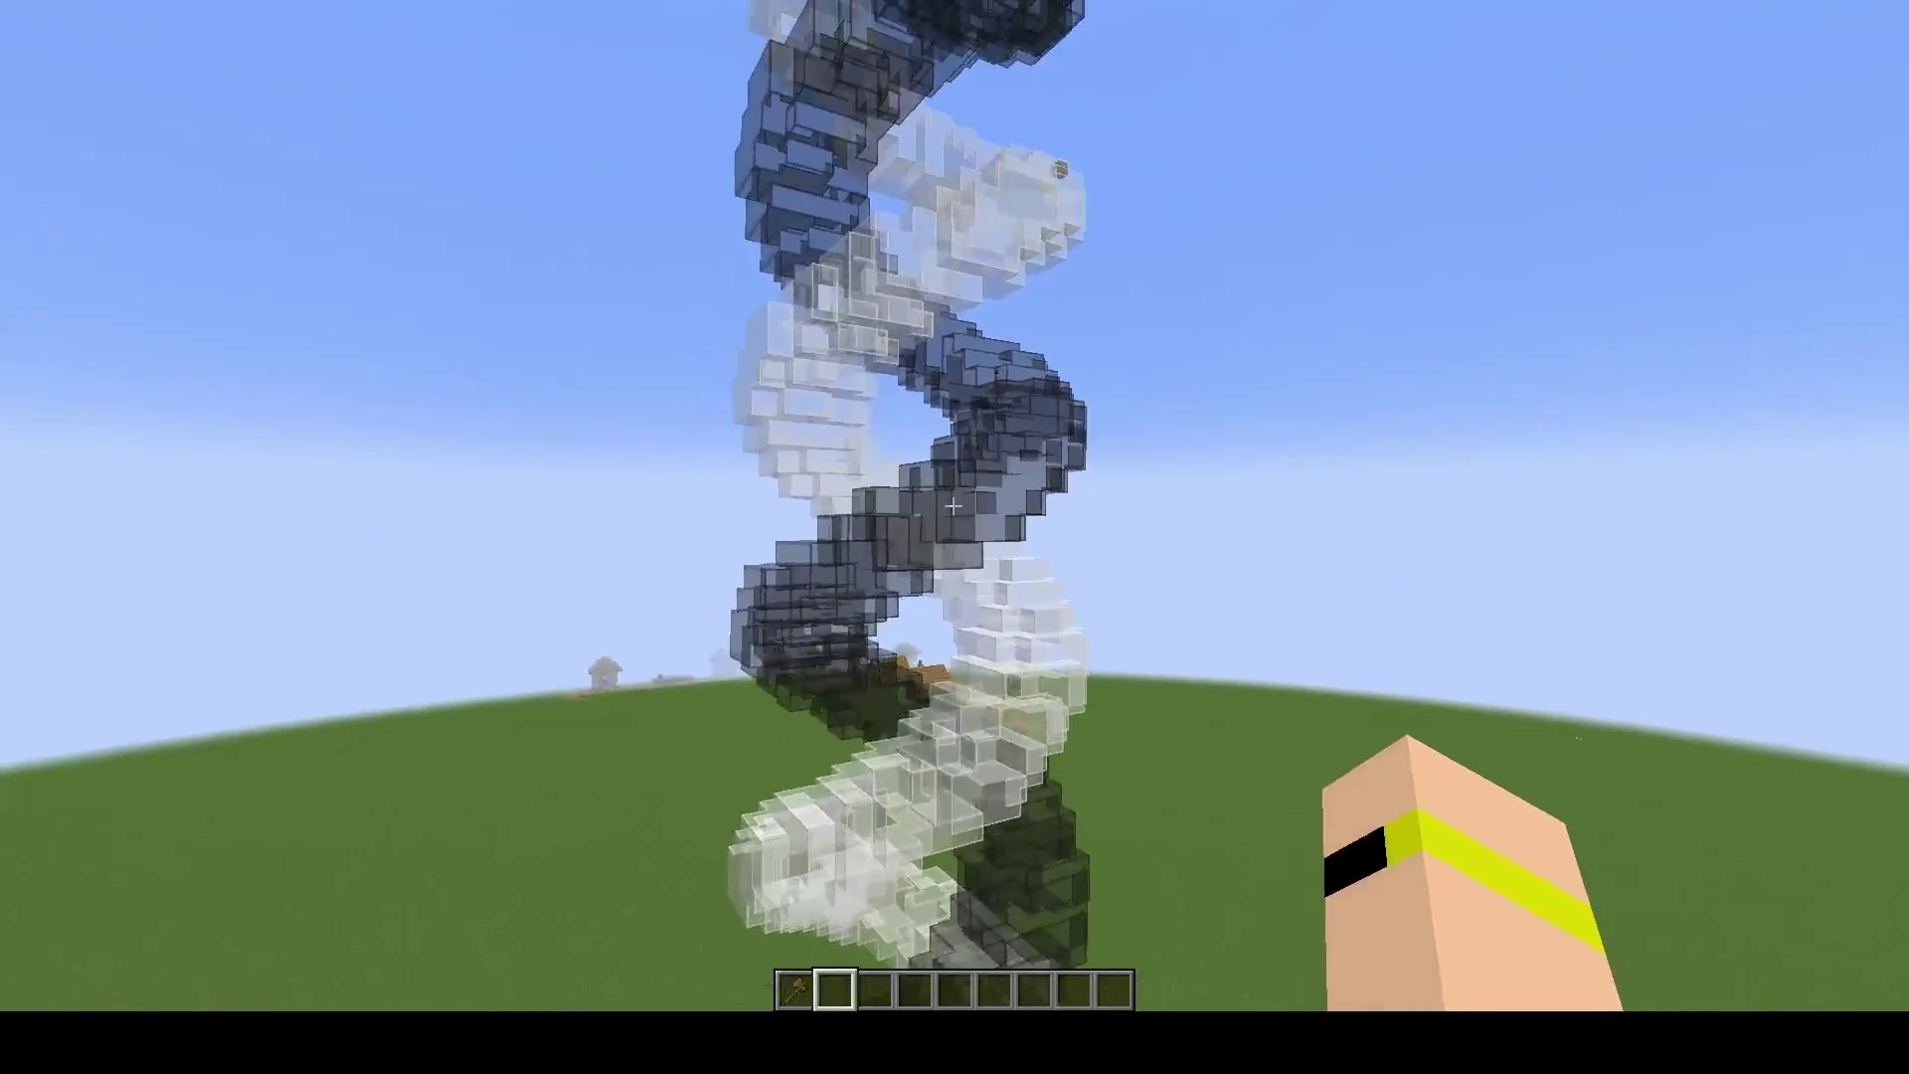
{"action": "key", "text": "a"}
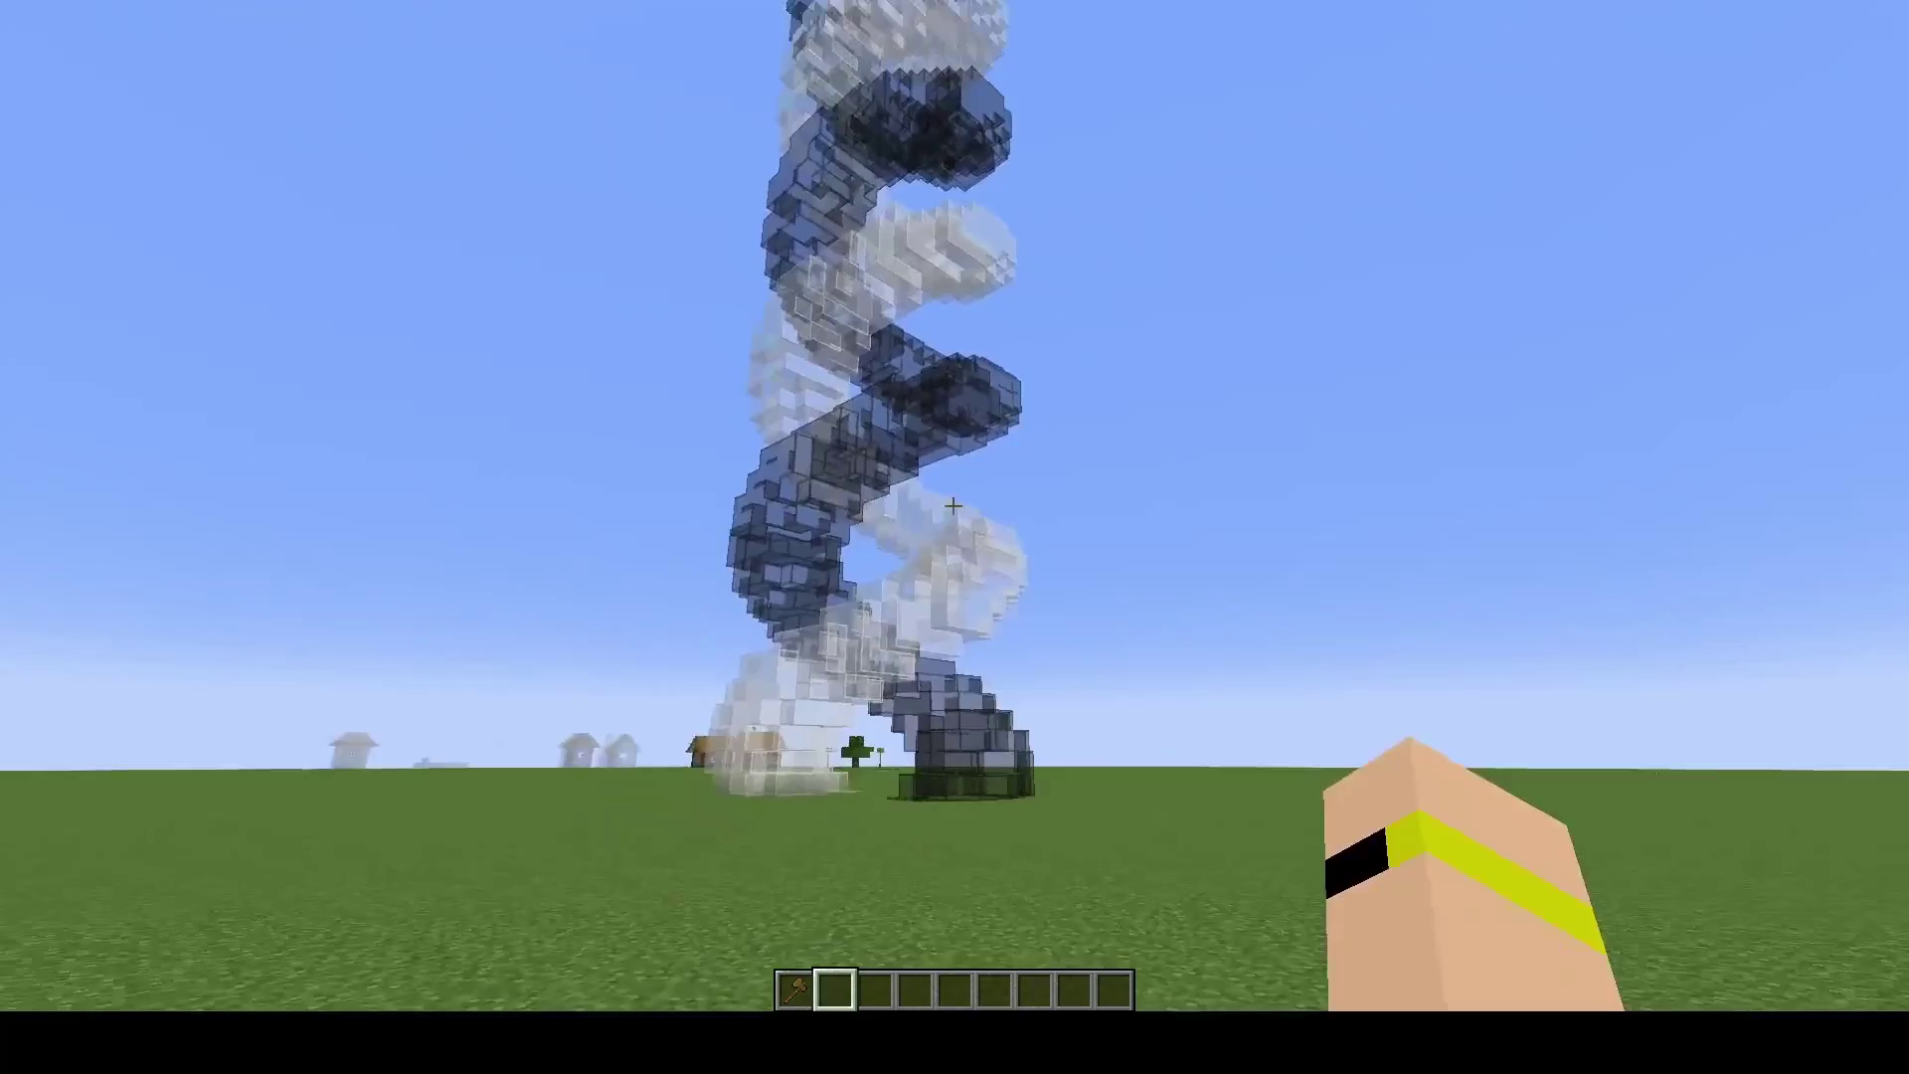
Step: Set the WorldEdit selection's first position on a grass block at about (90, -61, -225) with the wooden axe
{"action": "mouse_move", "coordinate": [952, 506]}
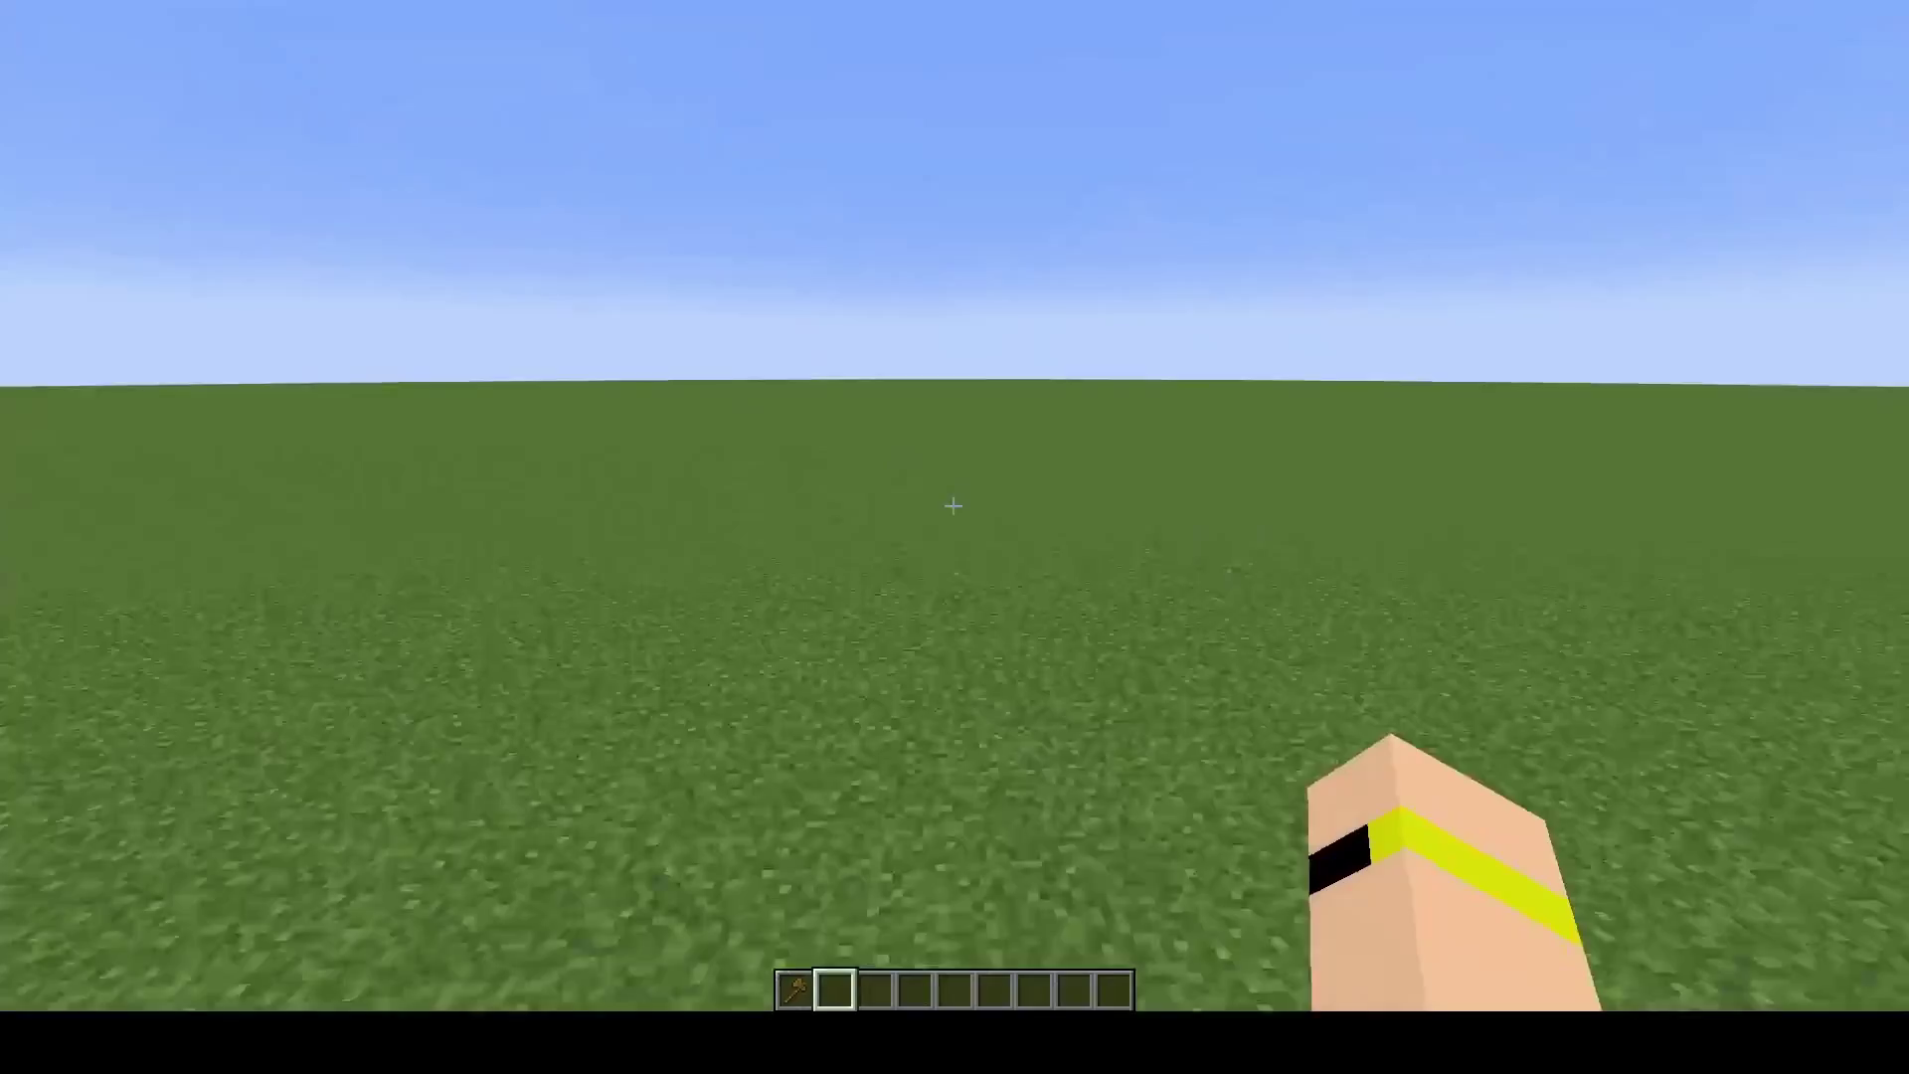
{"action": "key", "text": "1"}
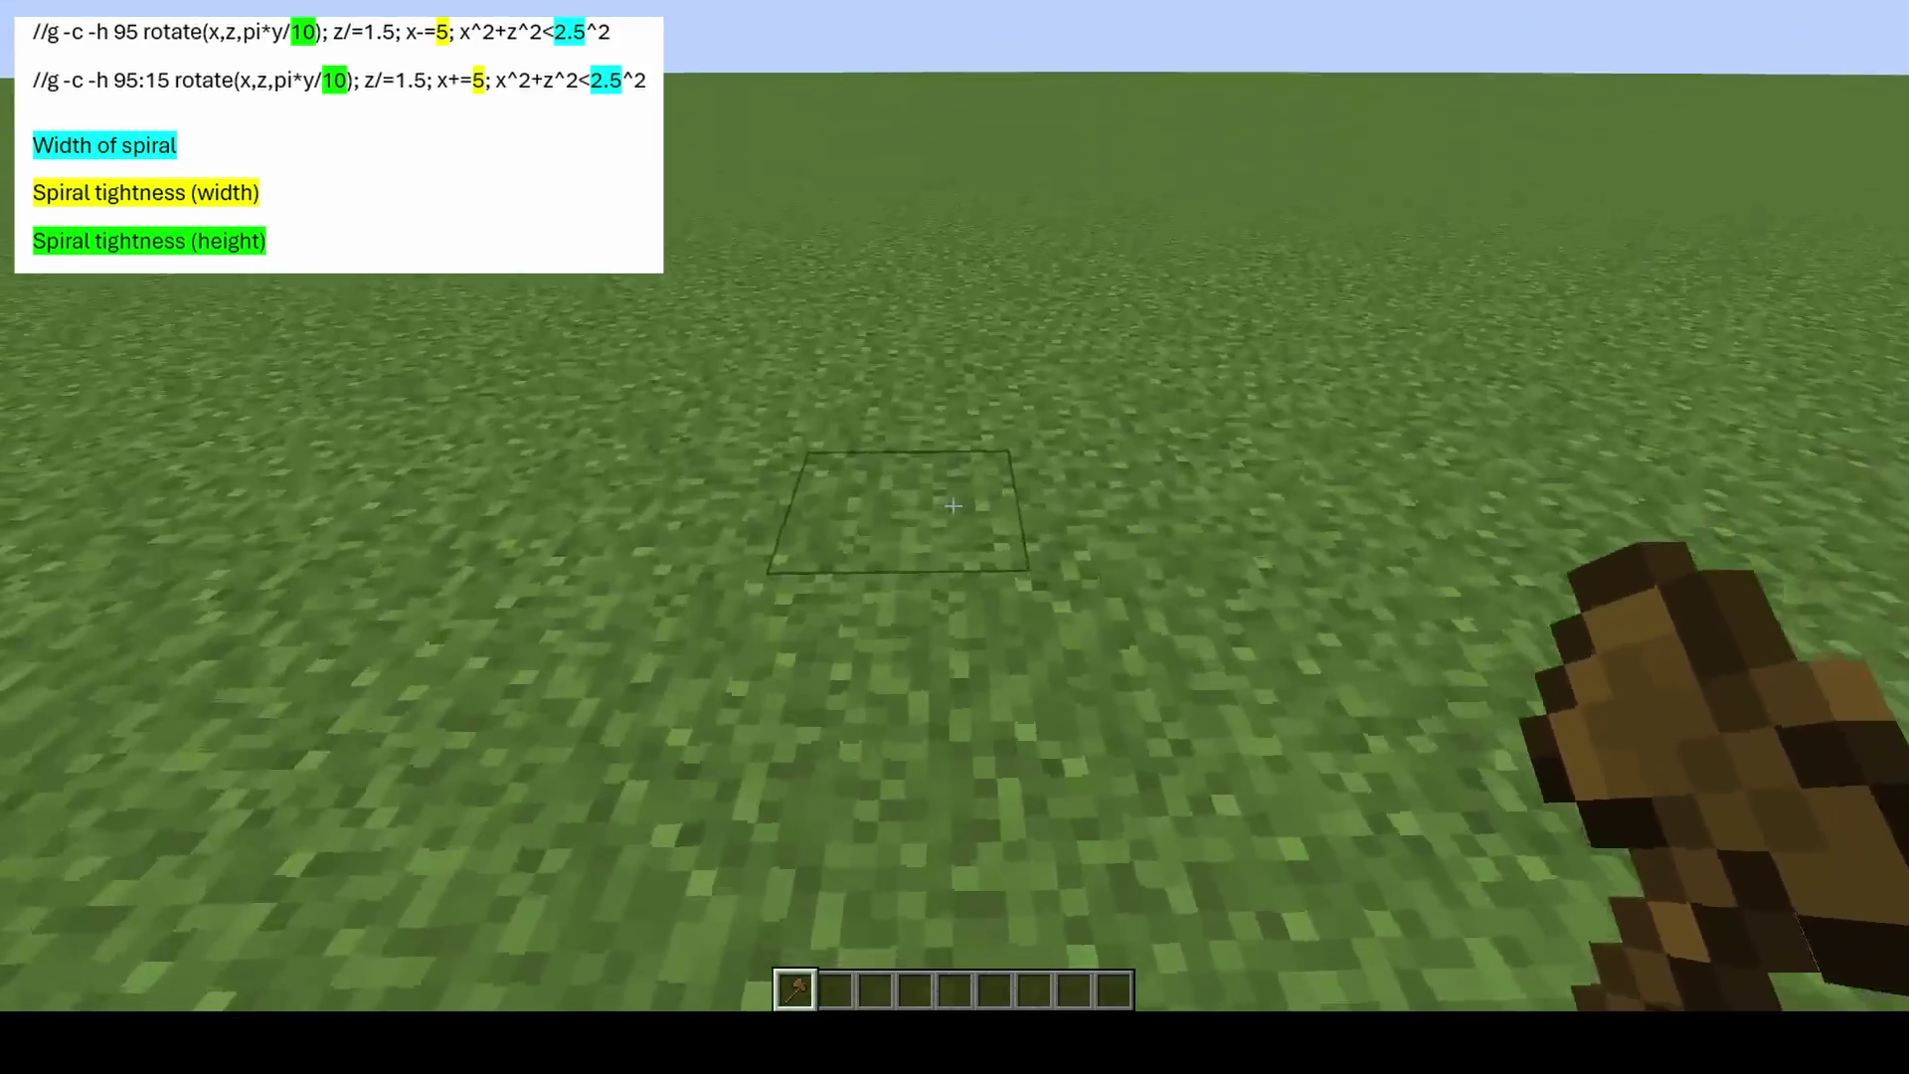
{"action": "left_click", "coordinate": [952, 506]}
Step: Place a floating log block at the player's mid-air location and set it as the selection's second position at about (135, -6, -180)
{"action": "mouse_move", "coordinate": [952, 506]}
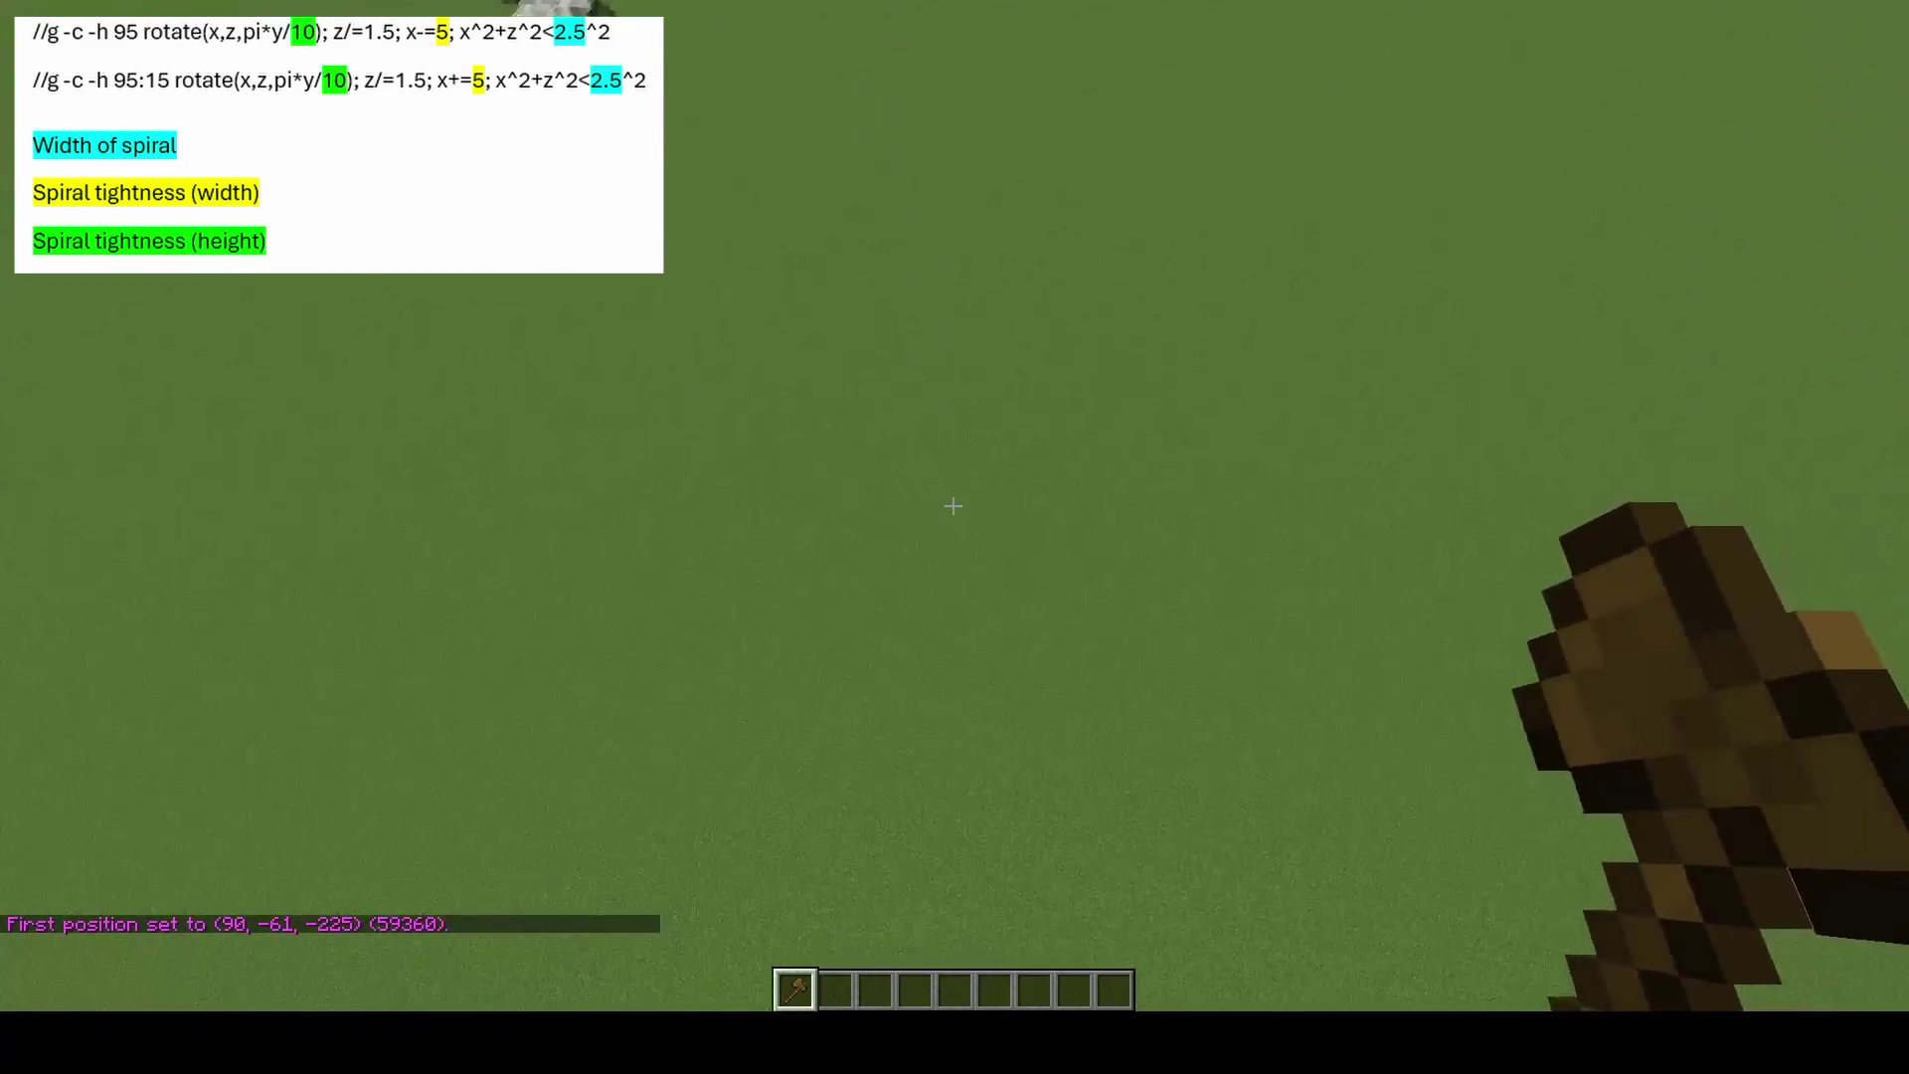
{"action": "key", "text": "t"}
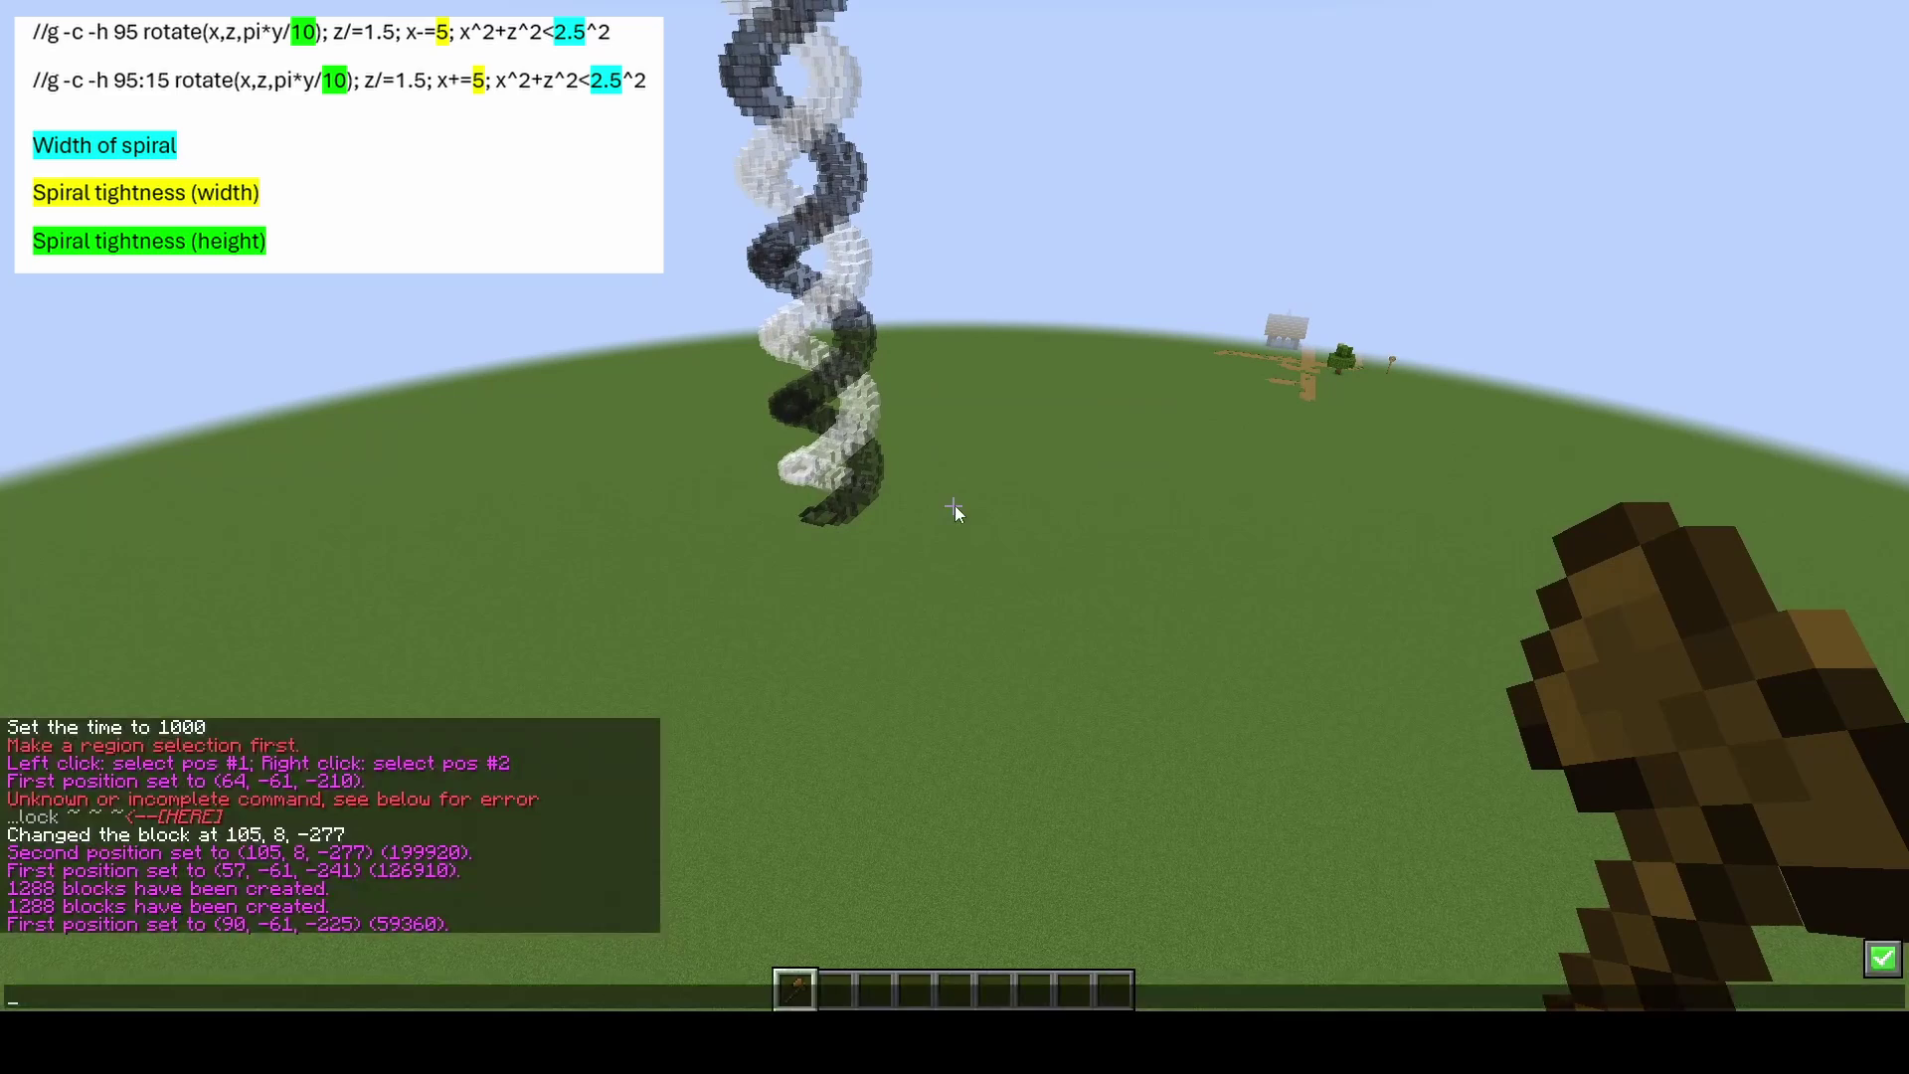
{"action": "key", "text": "Up"}
{"action": "key", "text": "Up"}
{"action": "key", "text": "Up"}
{"action": "key", "text": "Return"}
{"action": "key", "text": "s"}
{"action": "key", "text": "d"}
{"action": "right_click", "coordinate": [953, 507]}
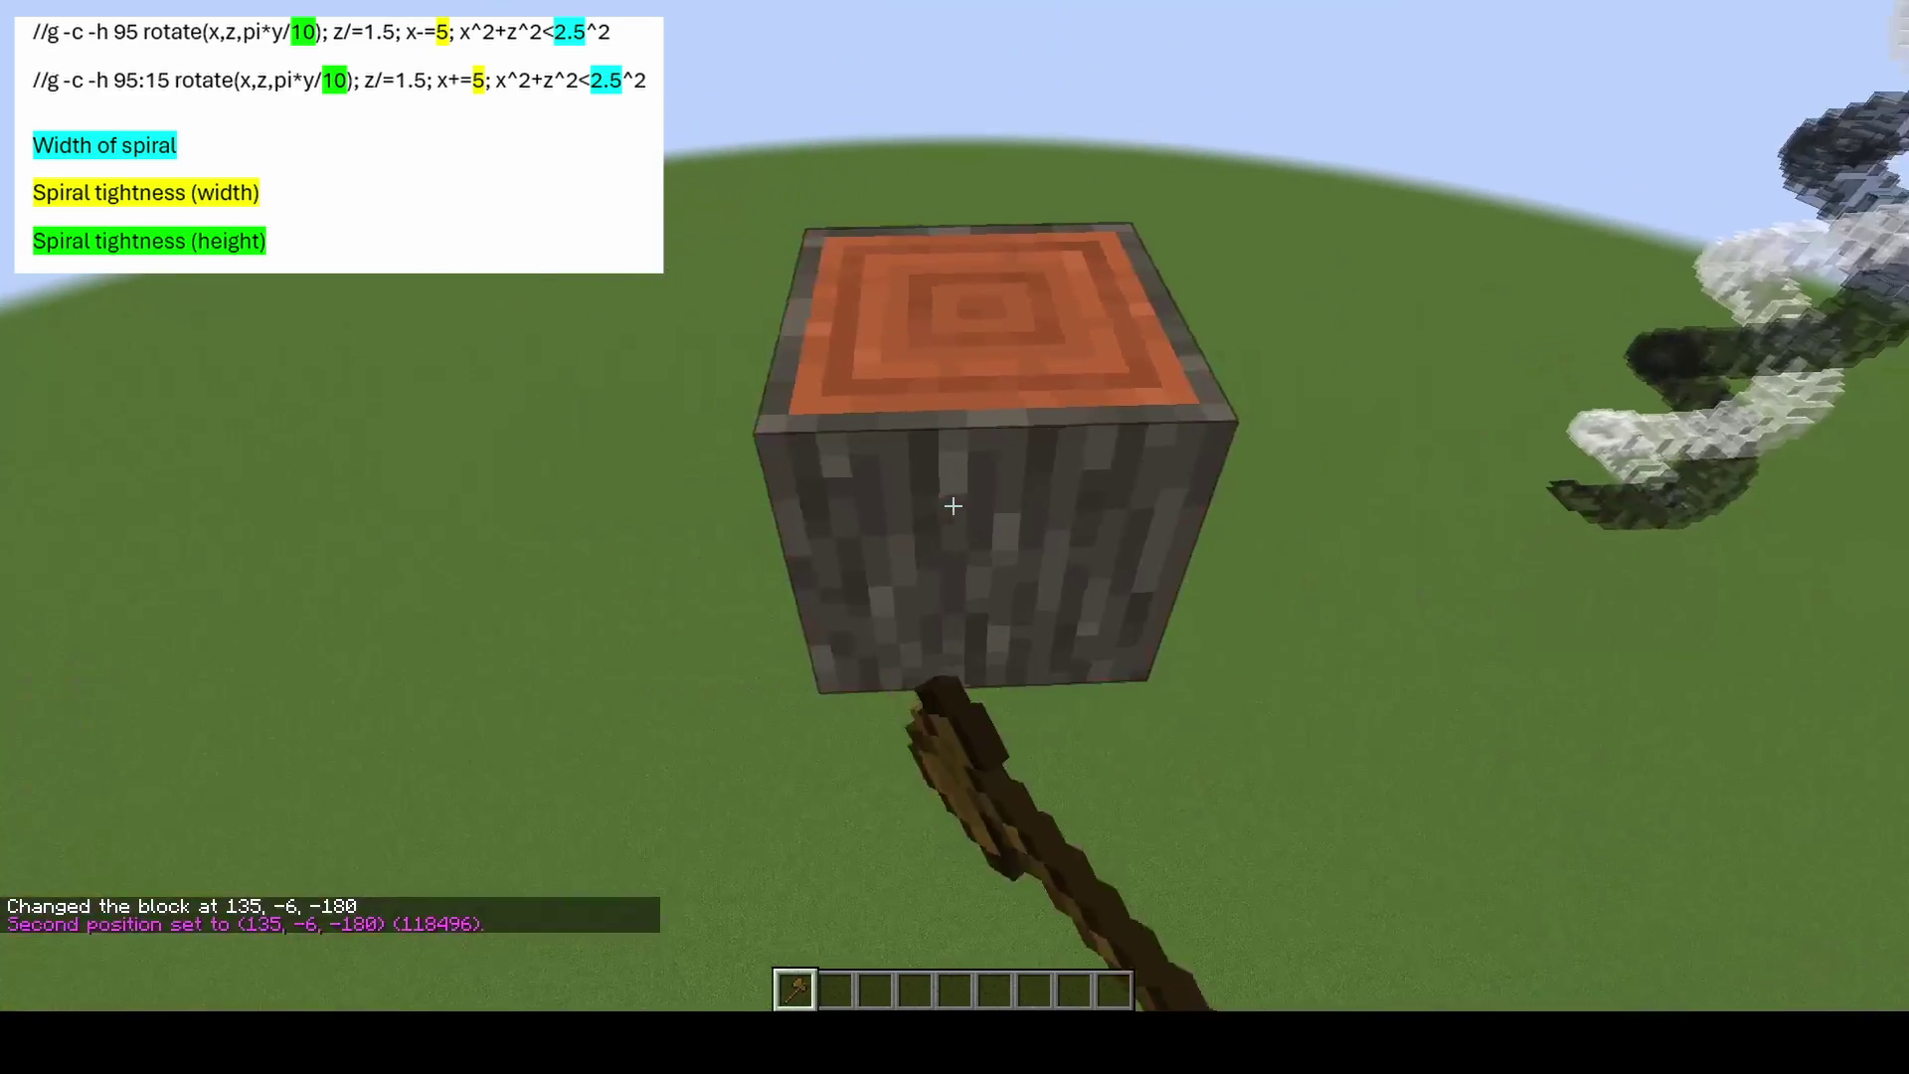
Step: Generate a spiral in the selection with //g -c -h 95 rotate(x,z,pi*y/10); z/=1.5; x-=5; x^2+z^2<2.5^2, and review the command
{"action": "mouse_move", "coordinate": [952, 506]}
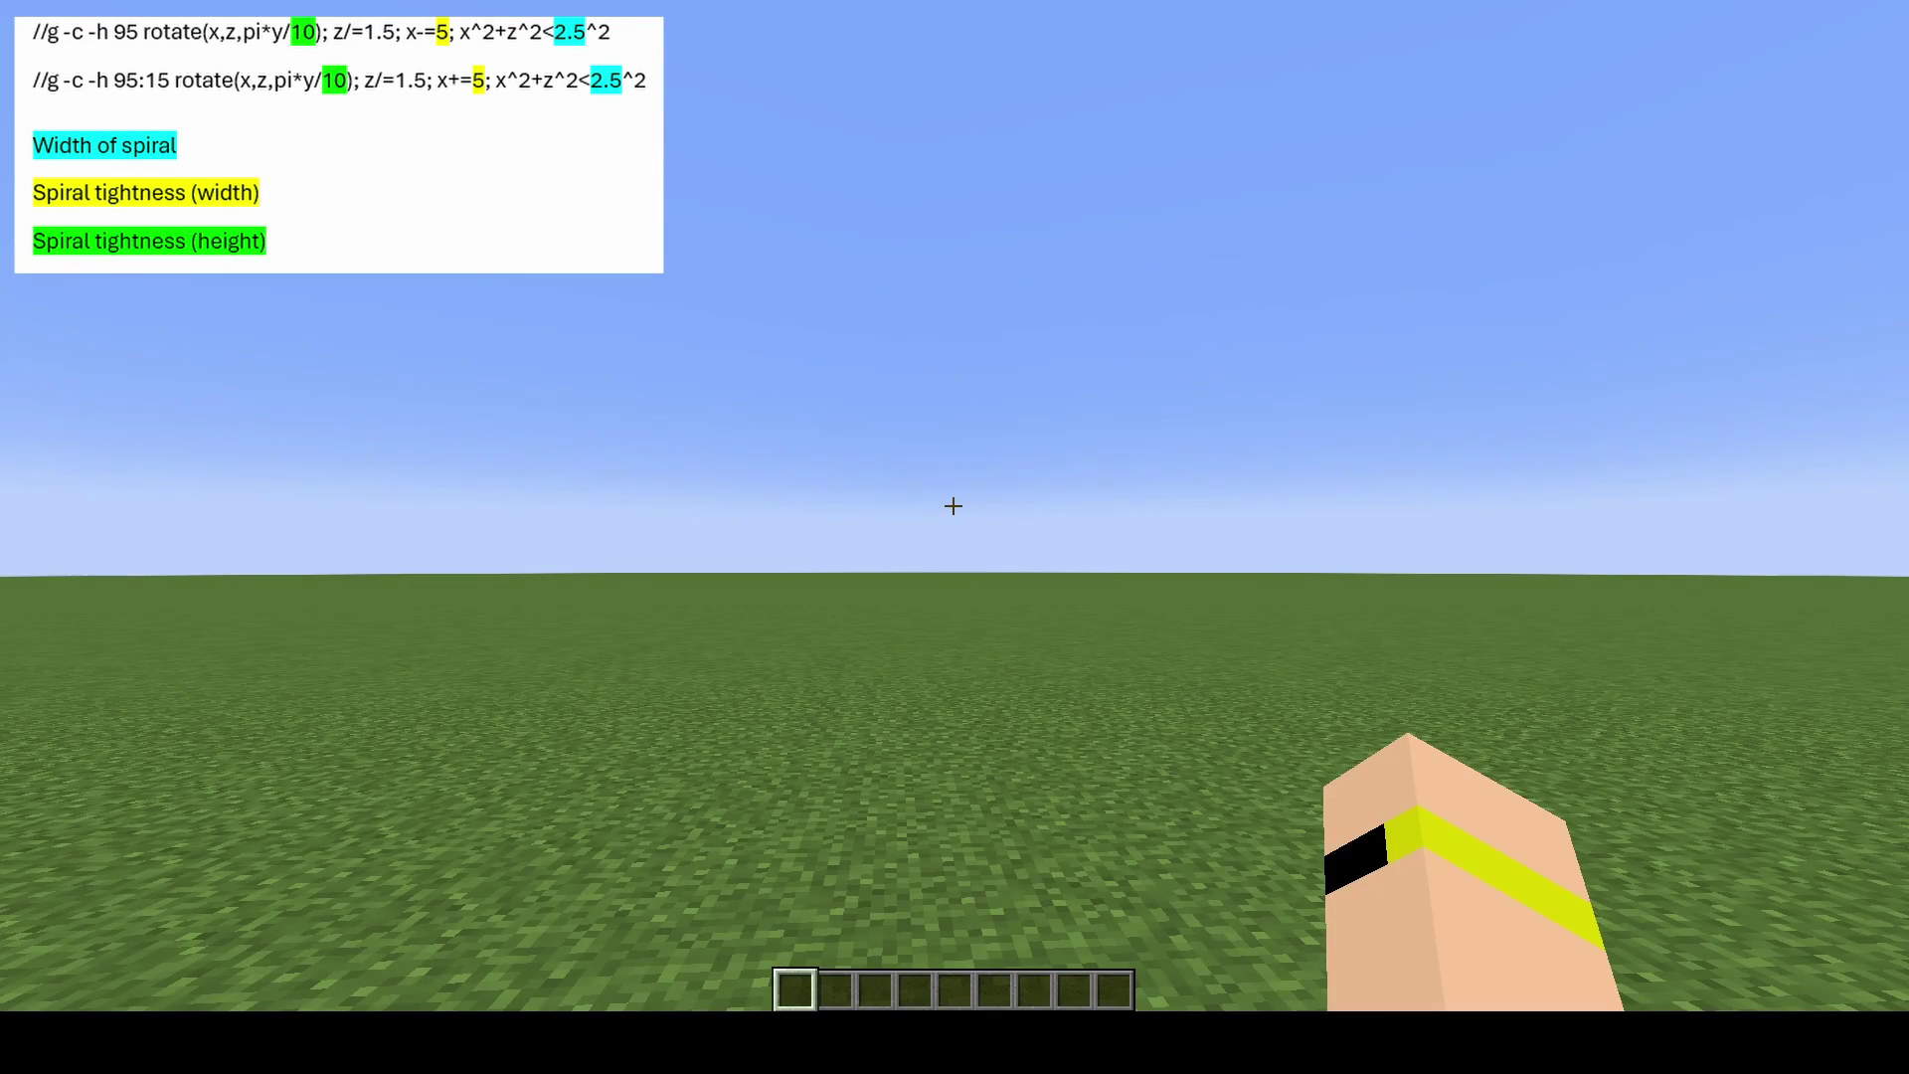
{"action": "key", "text": "t"}
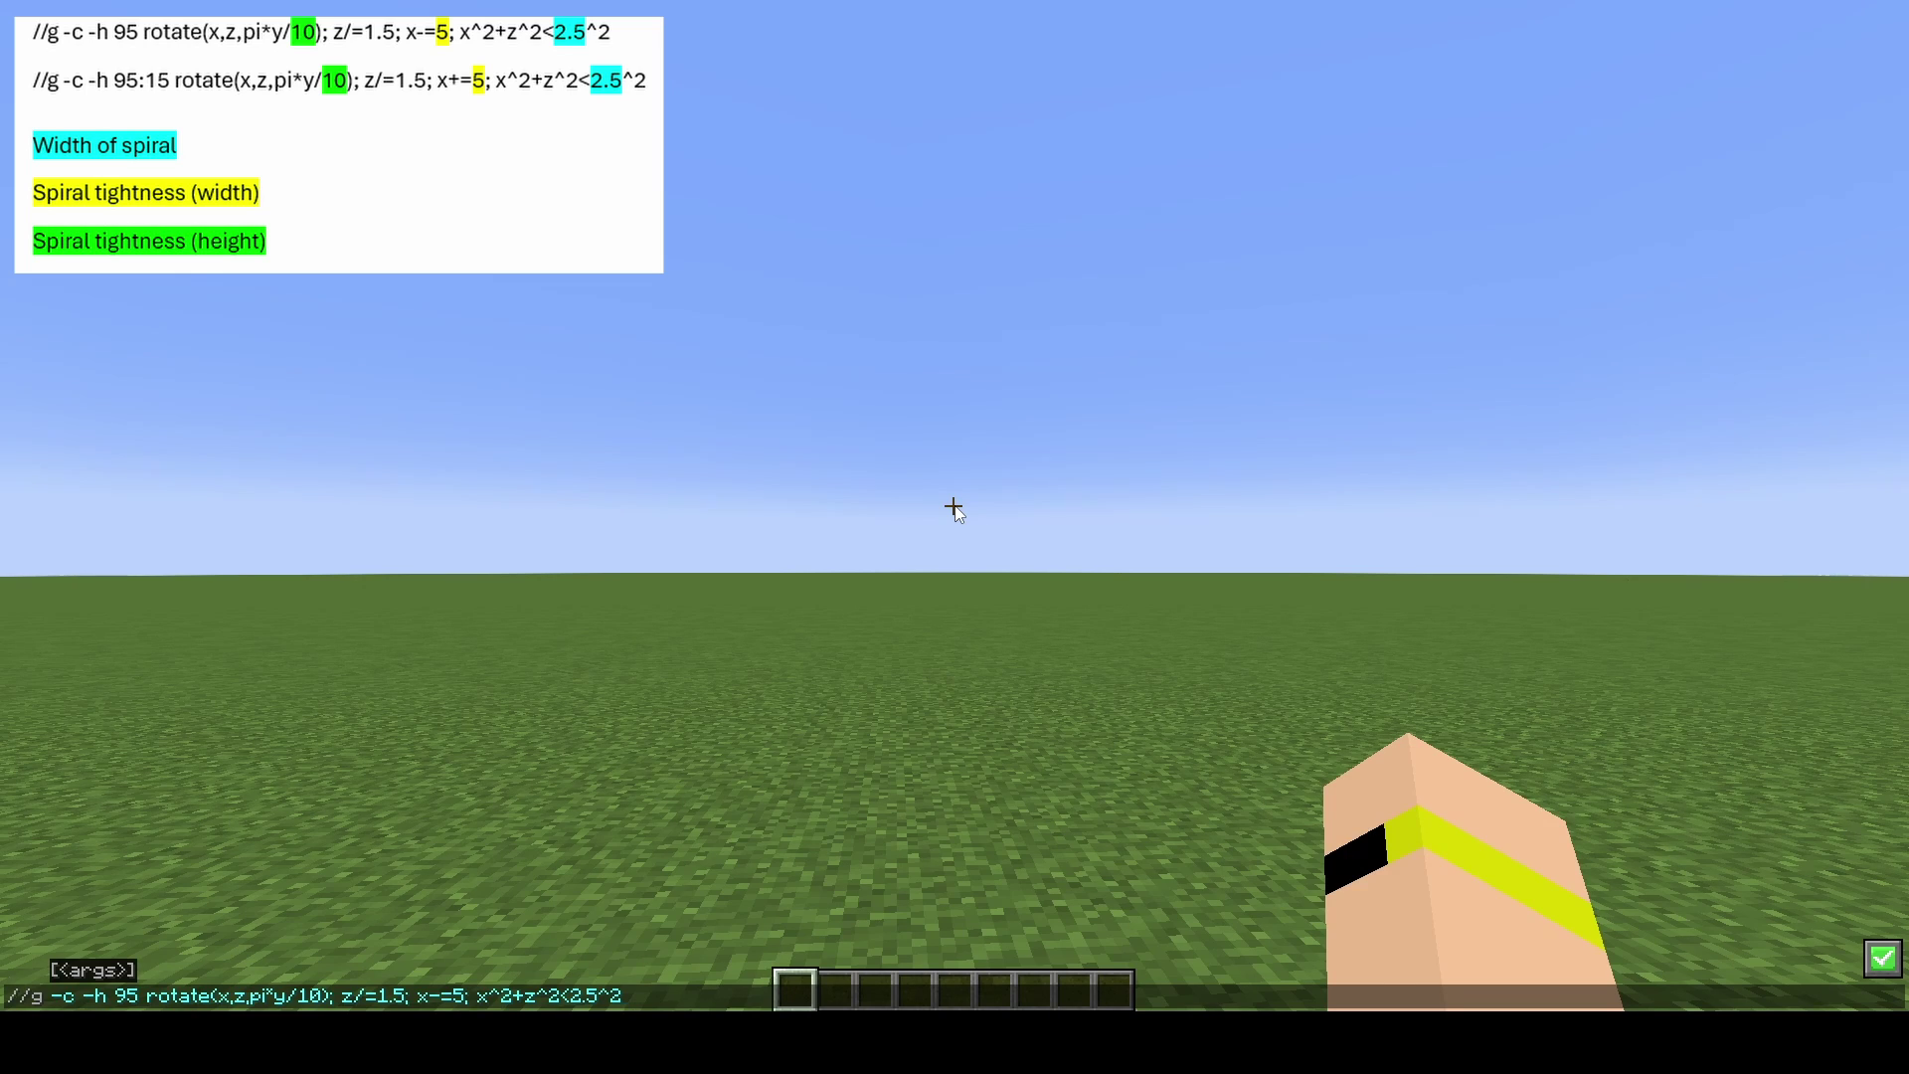
{"action": "key", "text": "Return"}
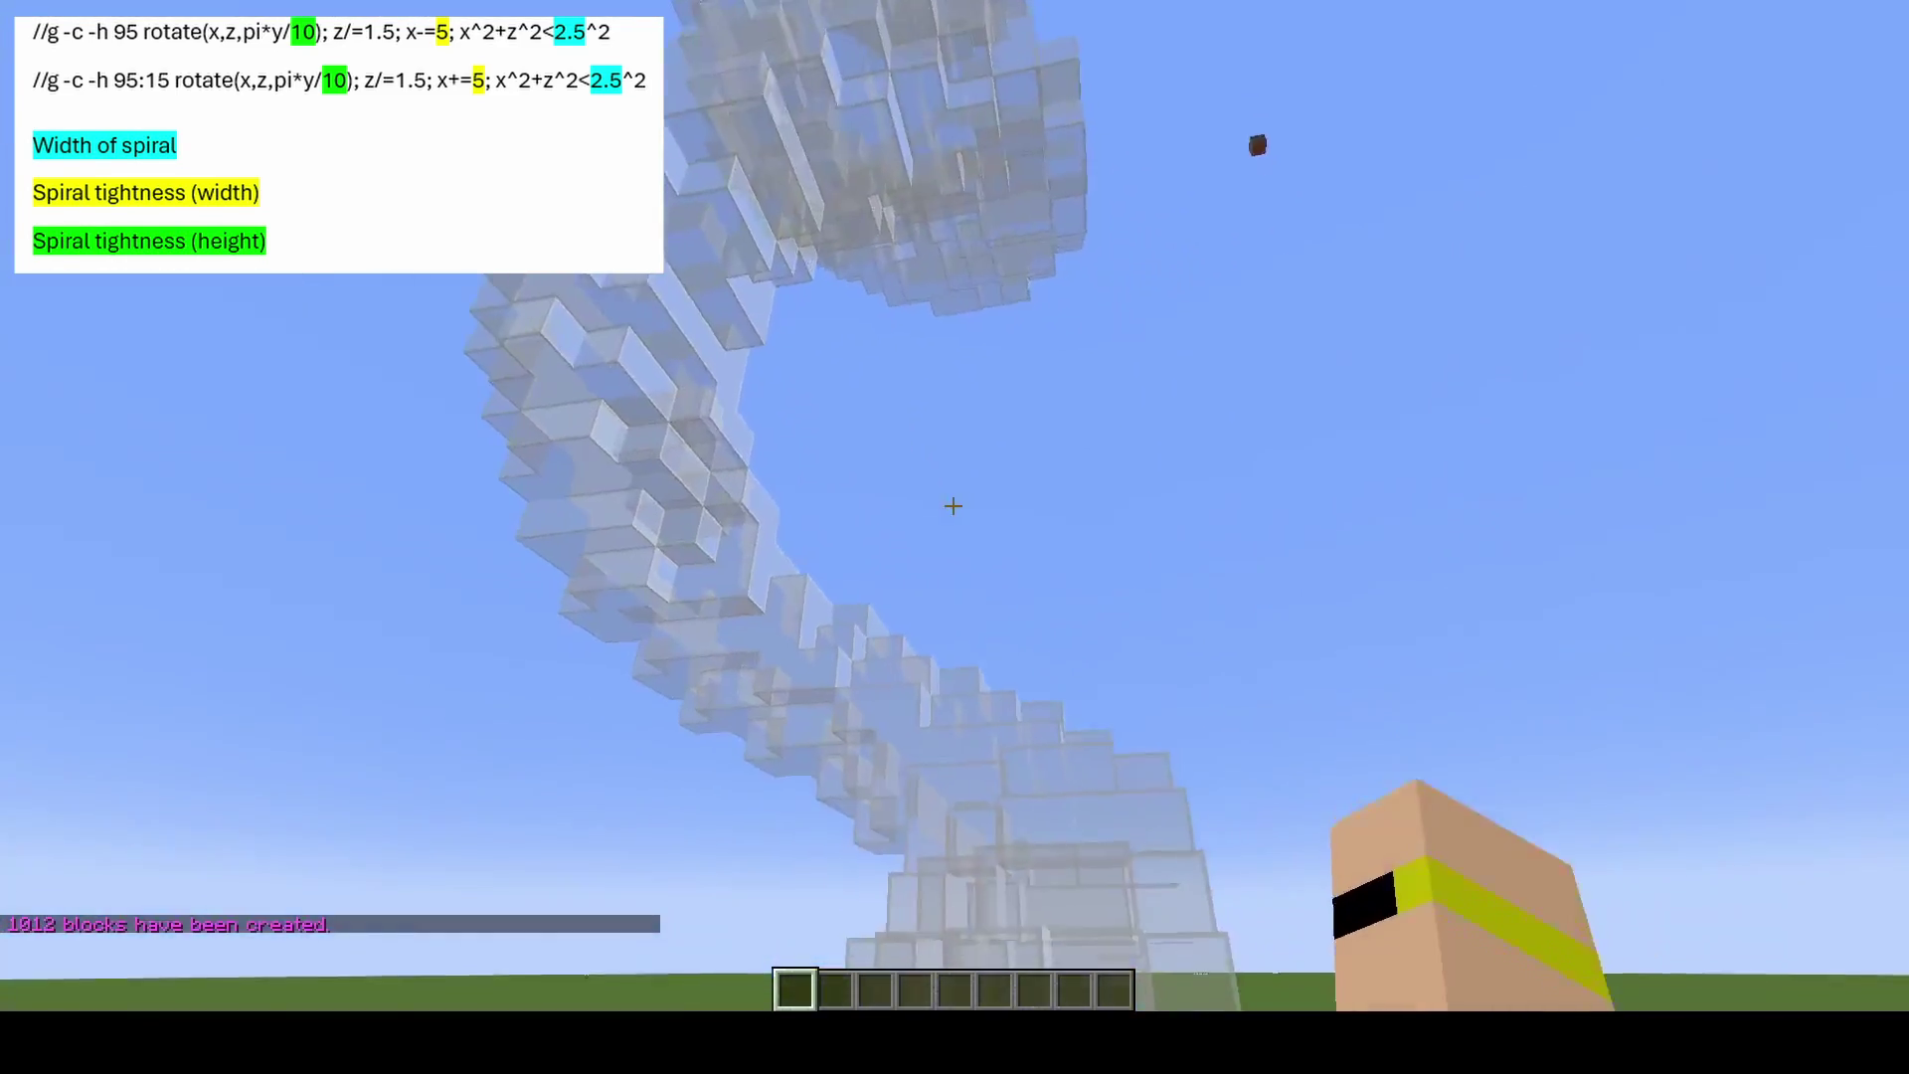
{"action": "key", "text": "a"}
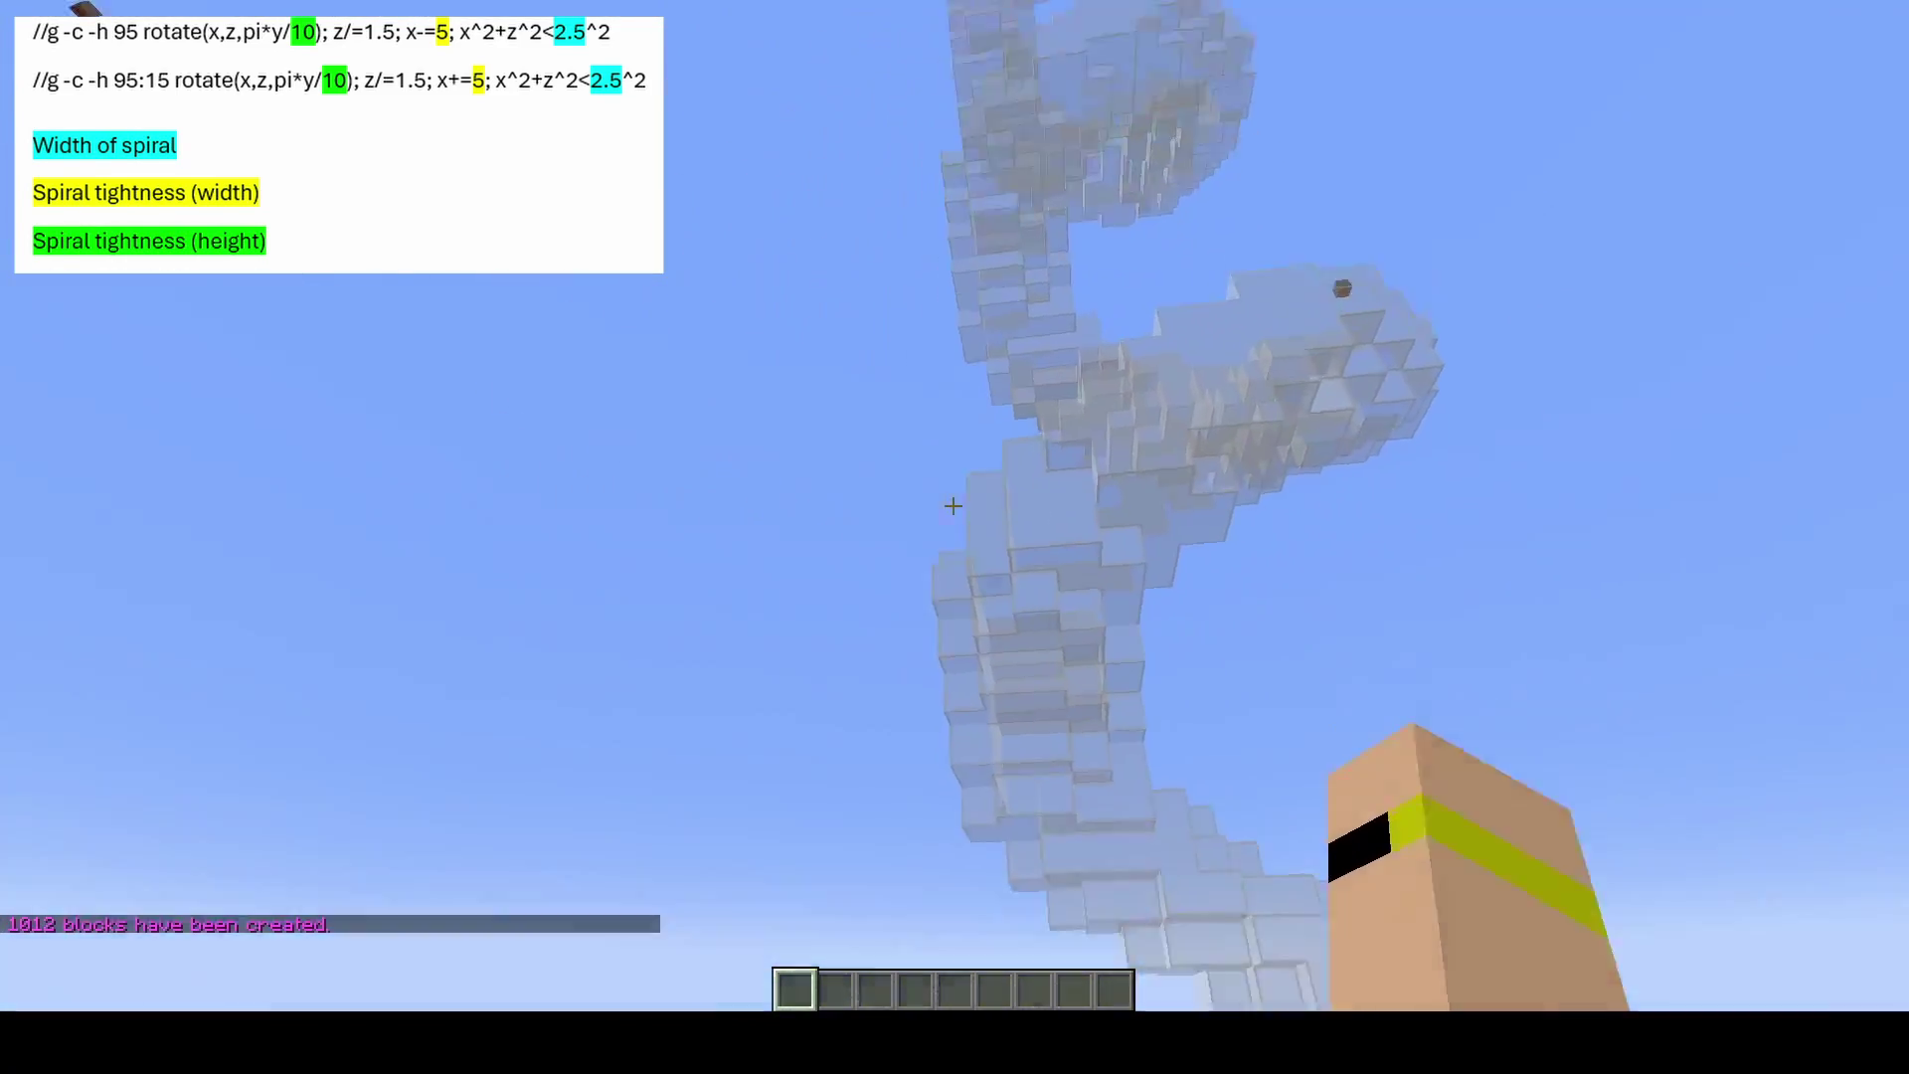
{"action": "key", "text": "shift"}
{"action": "key", "text": "w"}
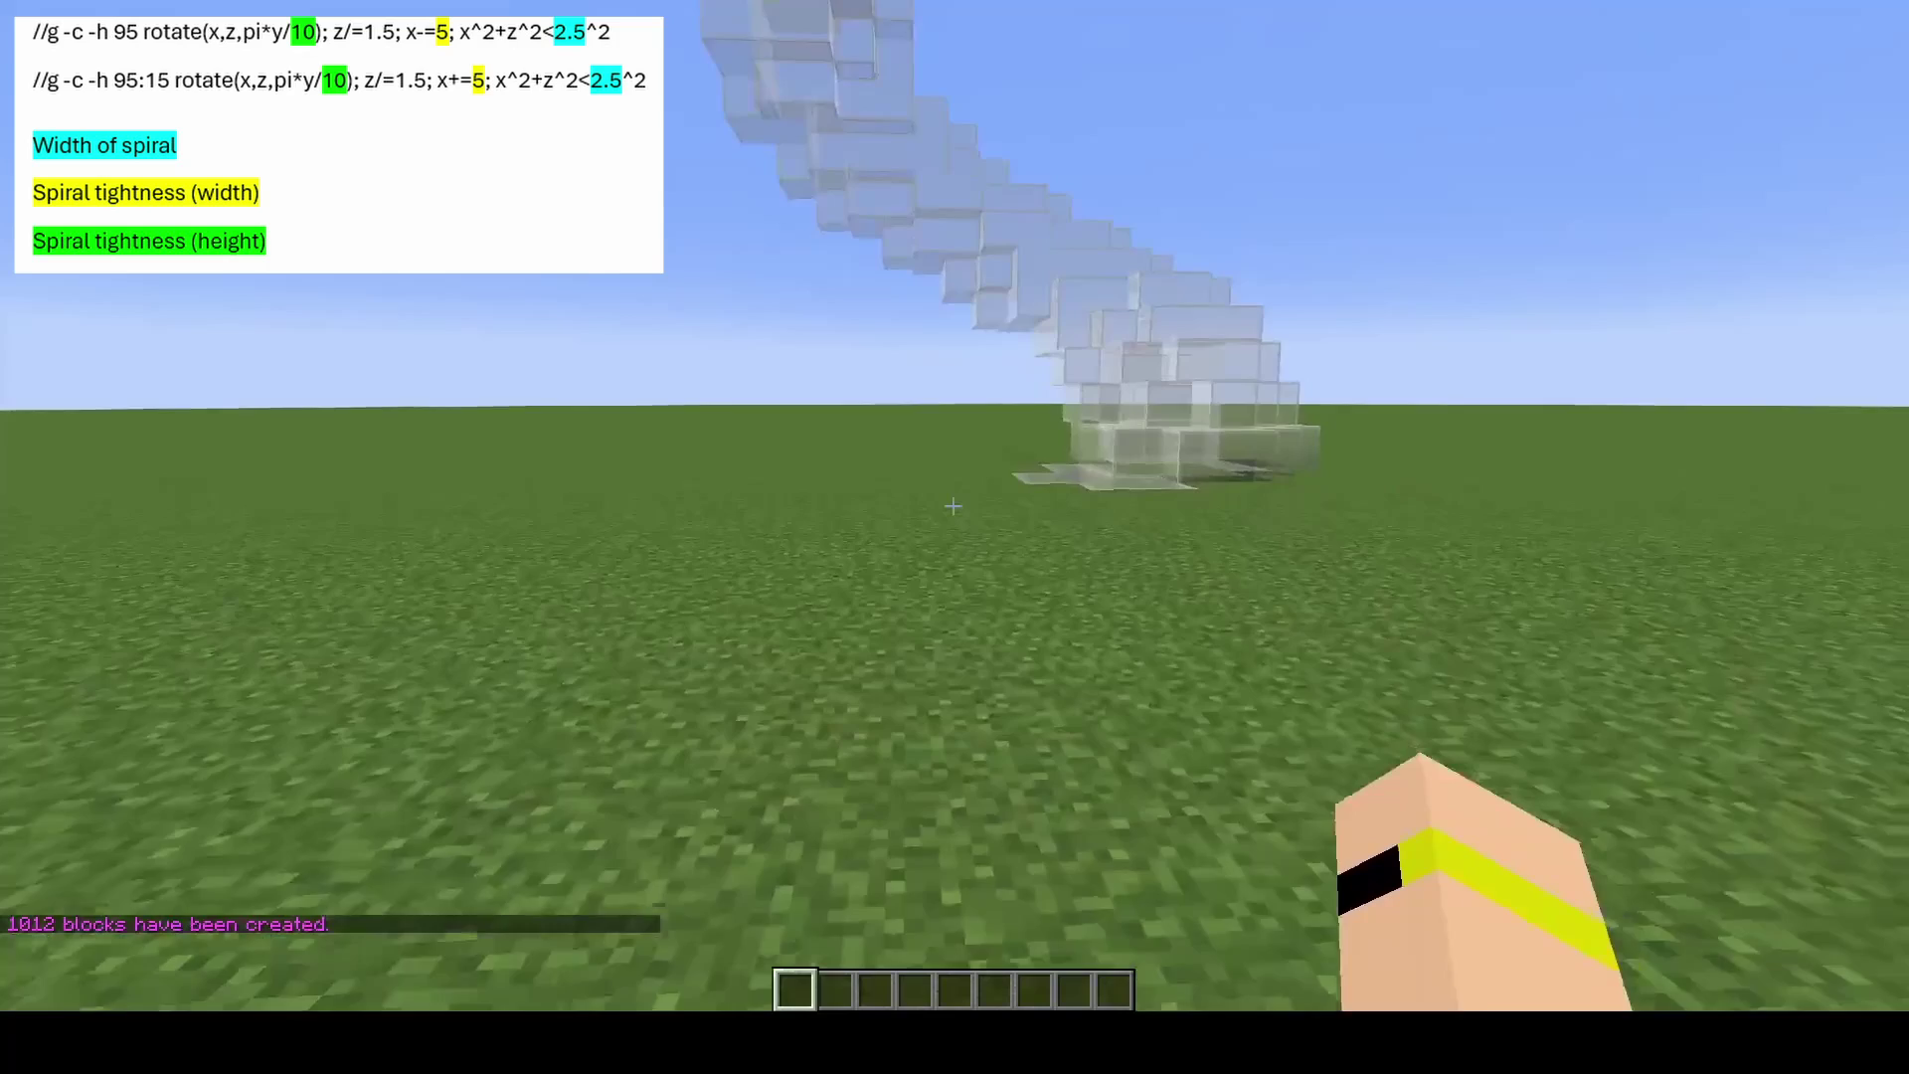
{"action": "key", "text": "t"}
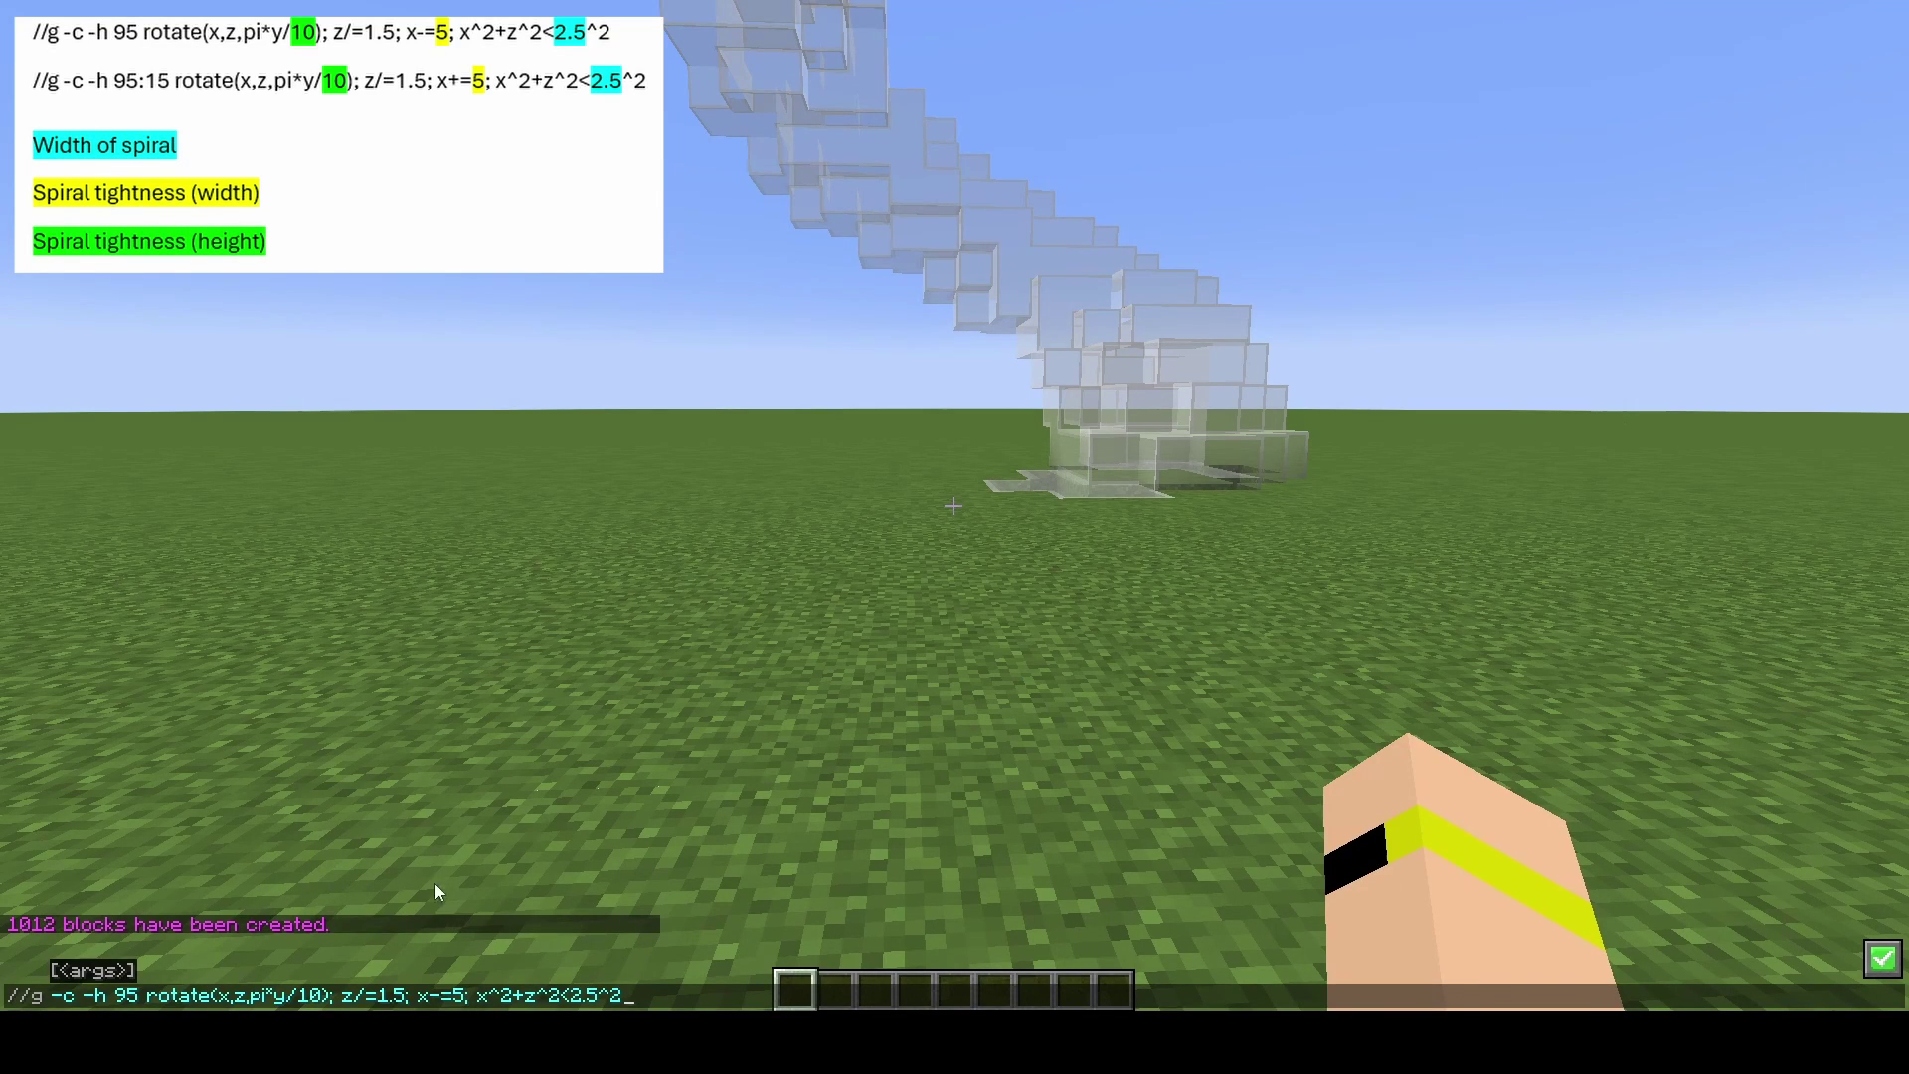
{"action": "key", "text": "Return"}
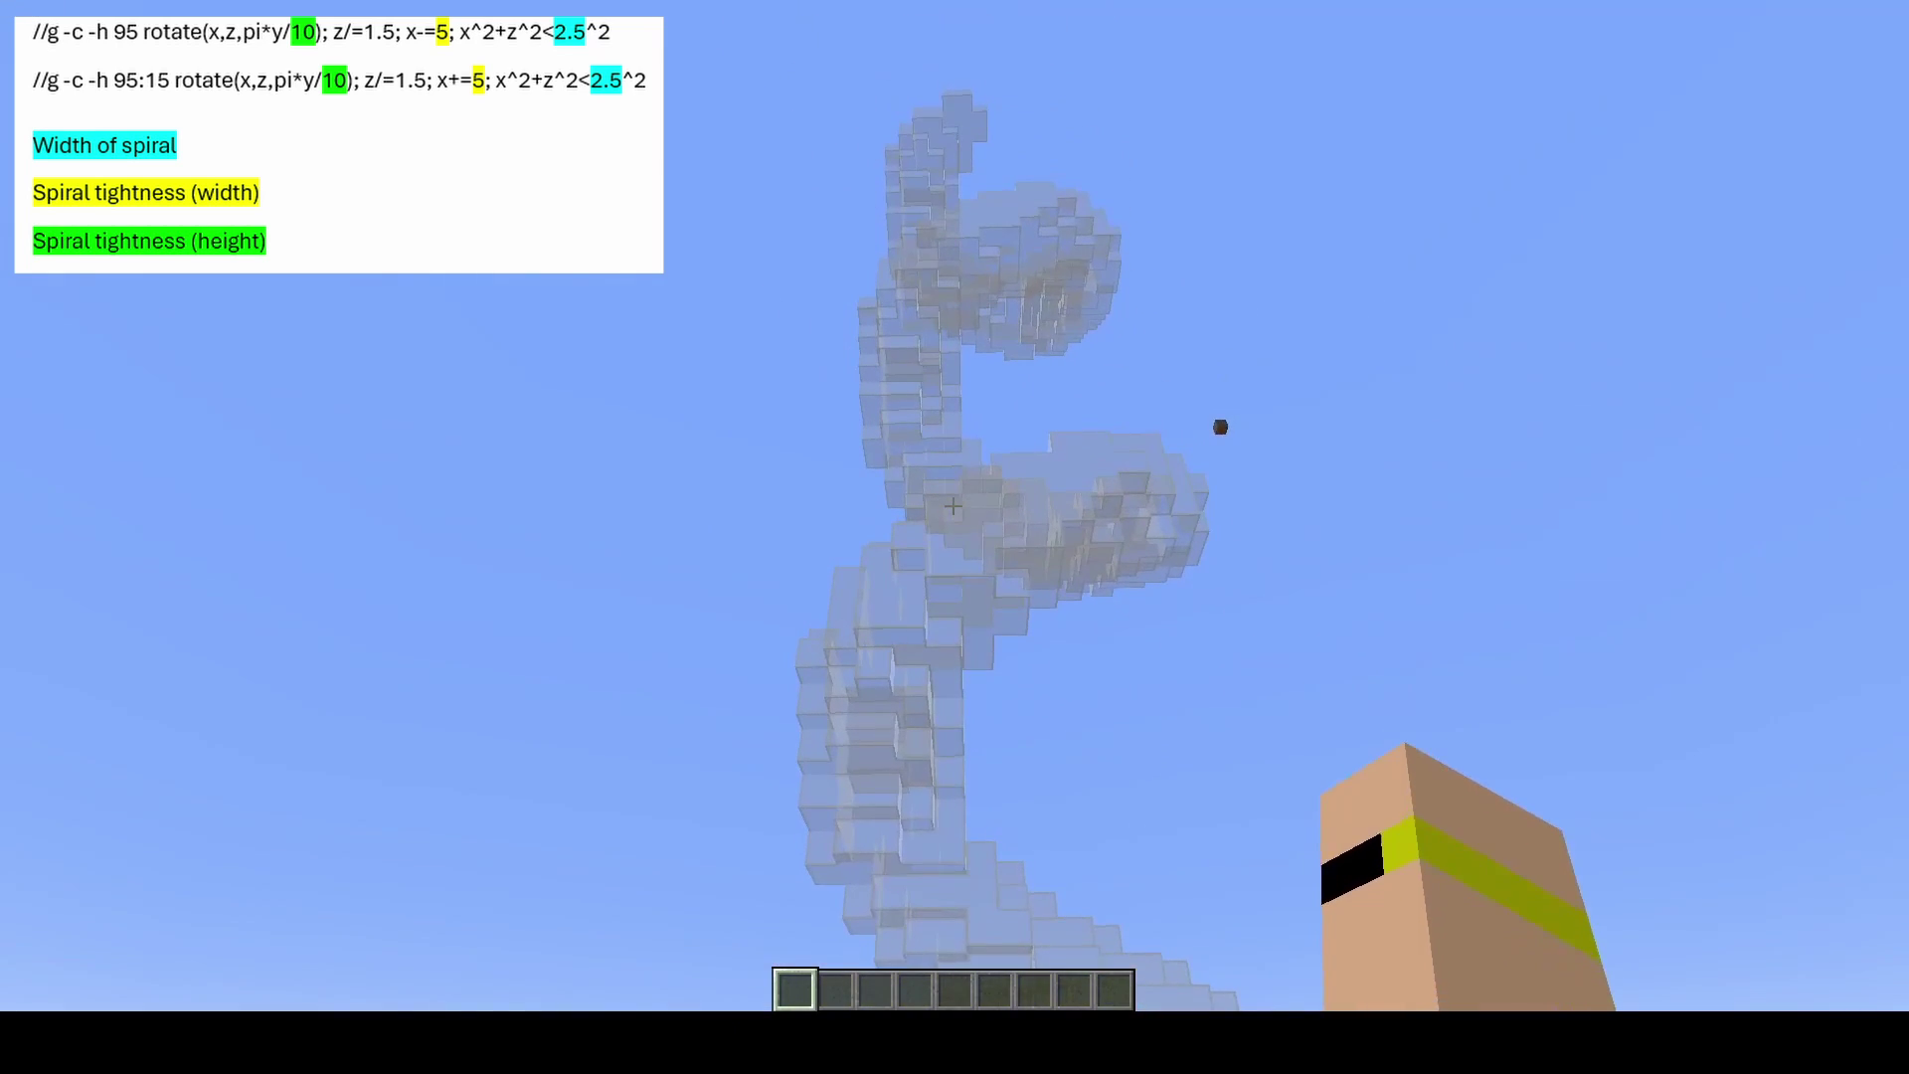
Step: Undo the generated spiral and regenerate it with the height tightness divisor set to 30
{"action": "type", "text": "//"}
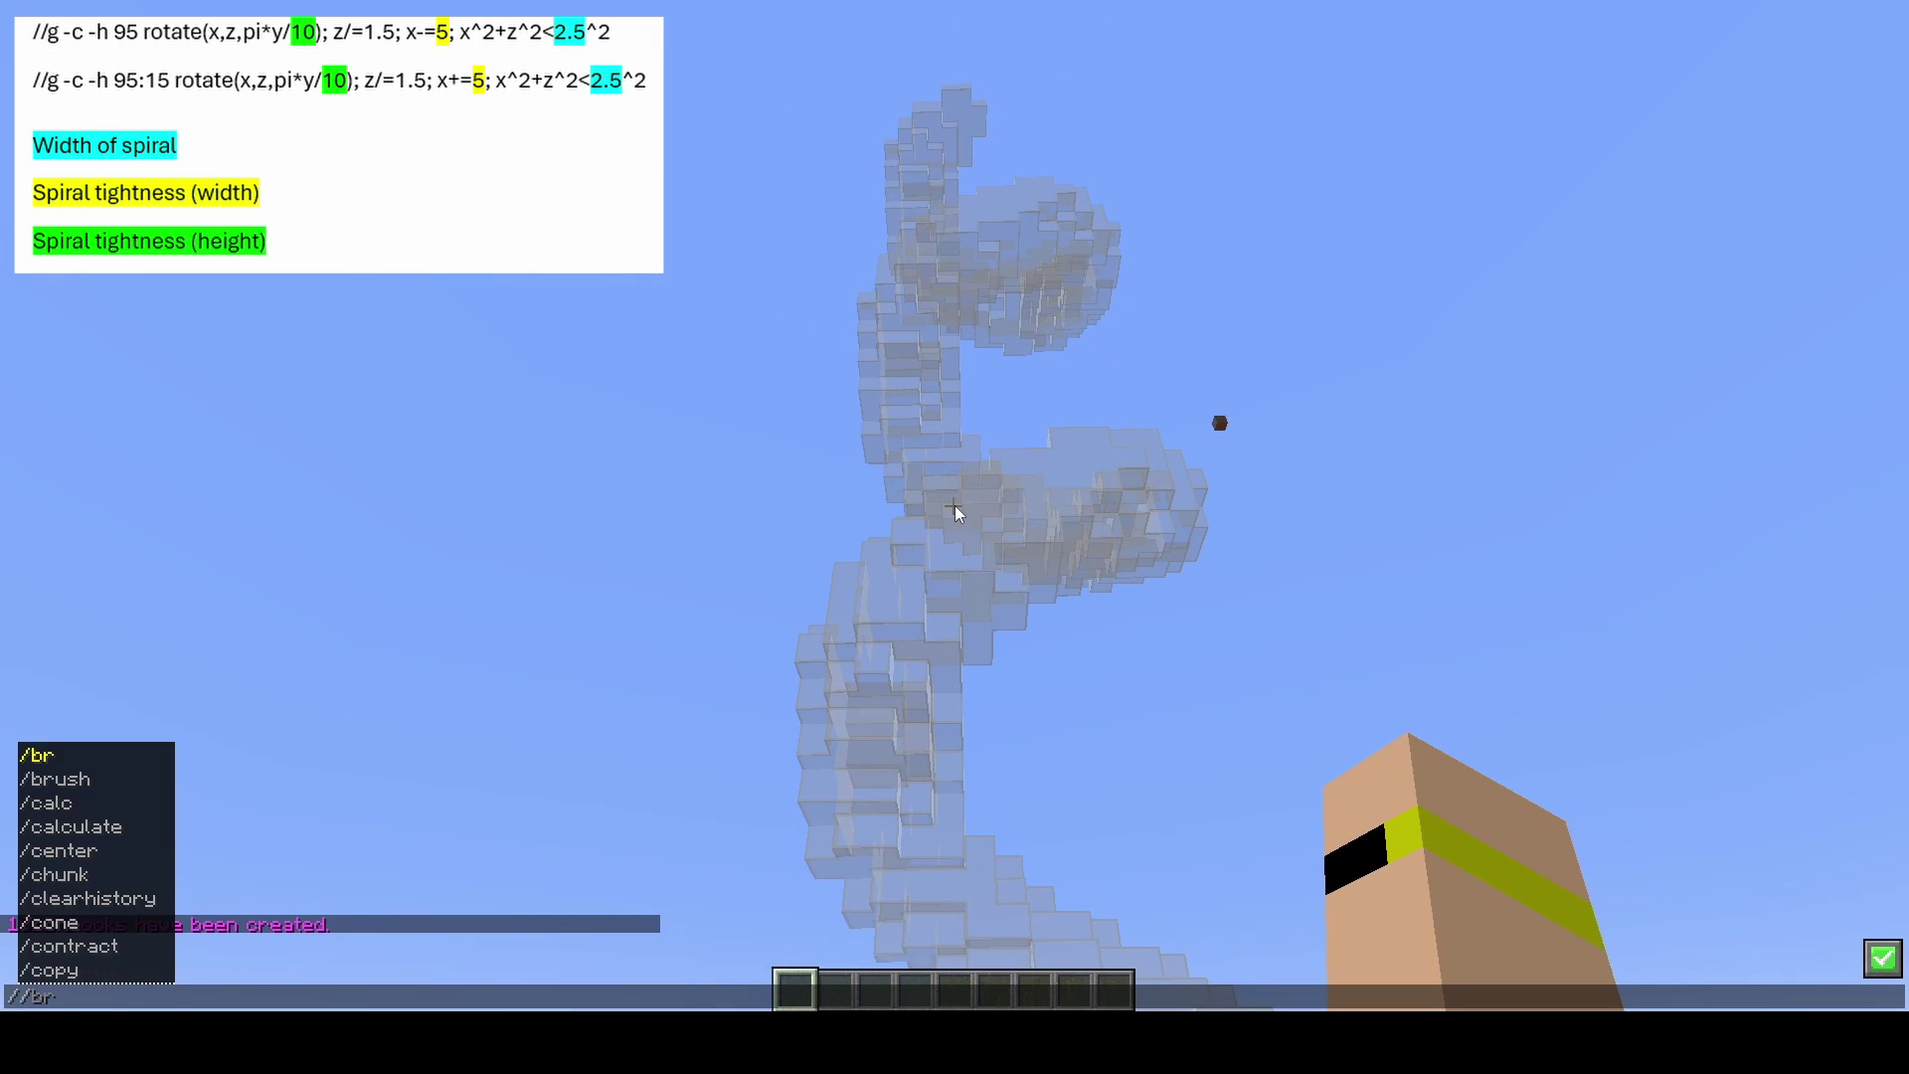
{"action": "type", "text": "undo"}
{"action": "key", "text": "Return"}
{"action": "key", "text": "t"}
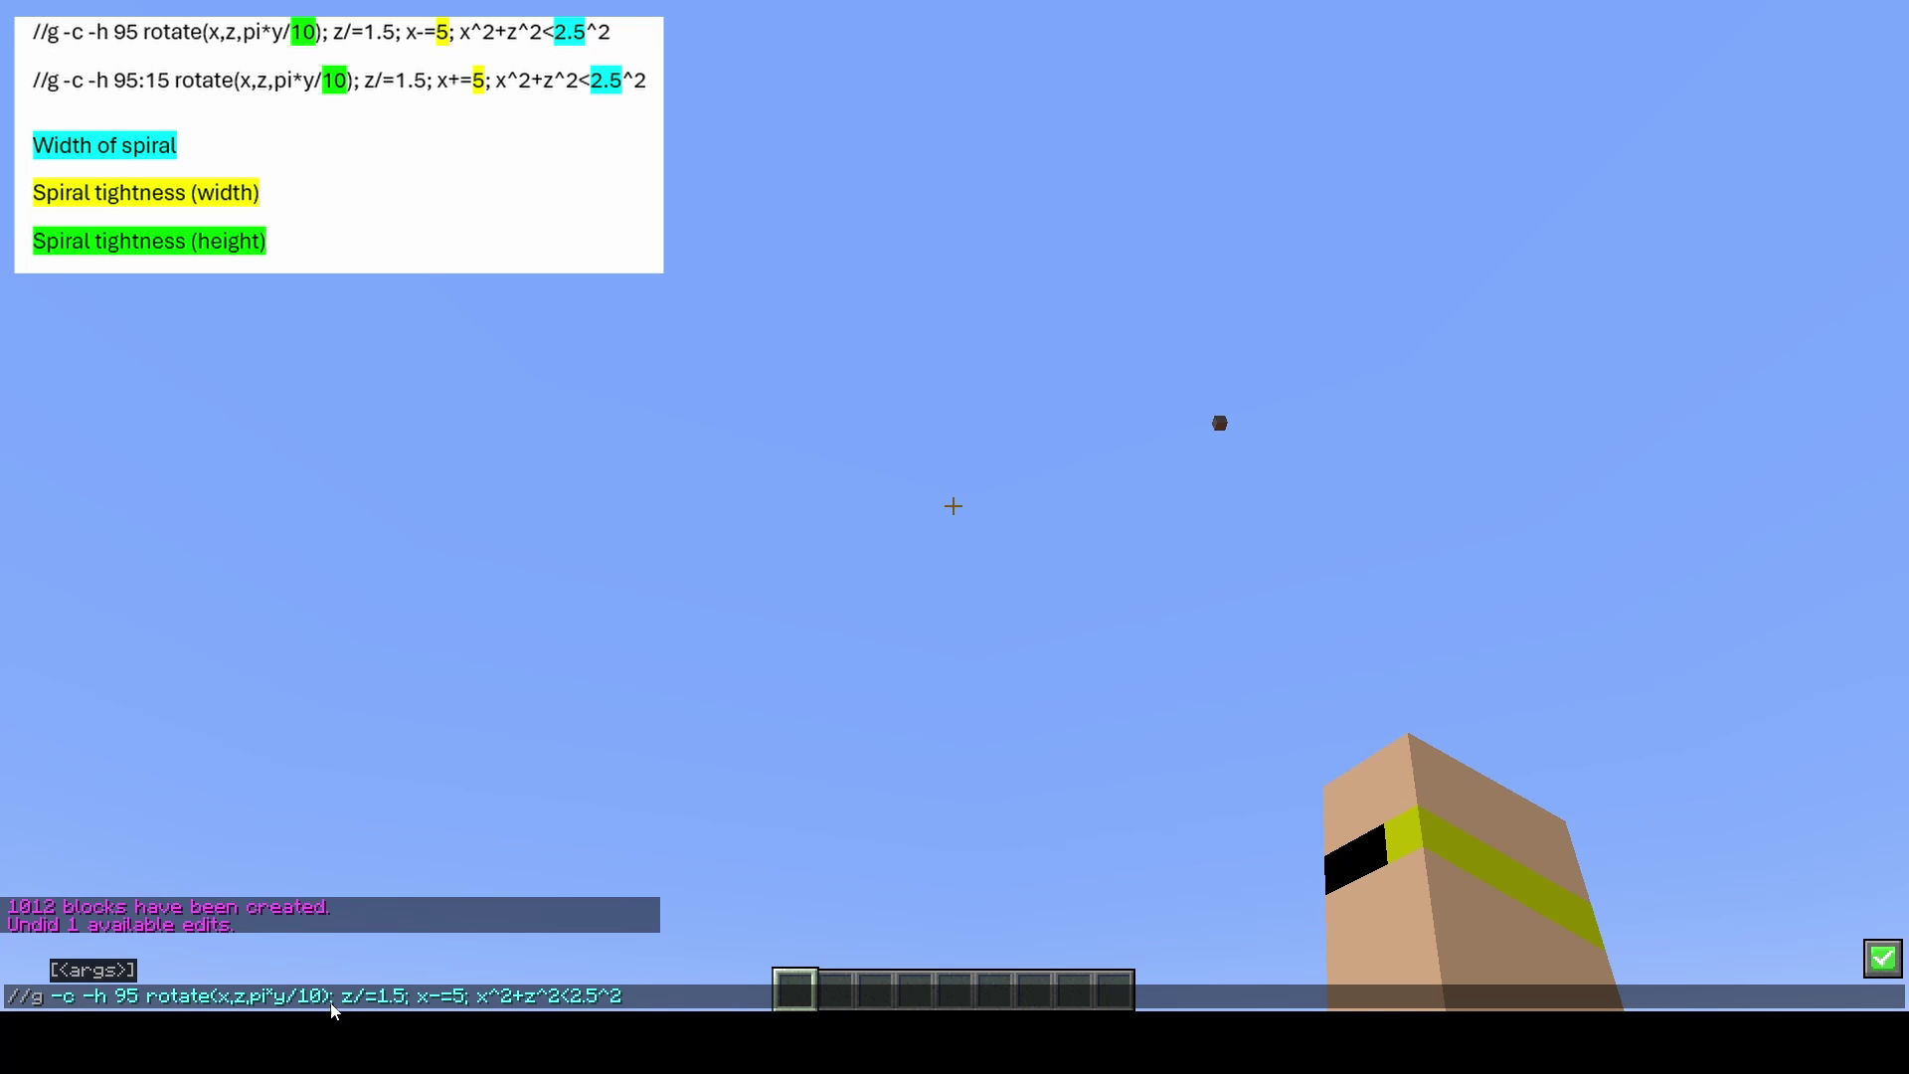
{"action": "key", "text": "BackSpace"}
{"action": "type", "text": "3"}
{"action": "key", "text": "Return"}
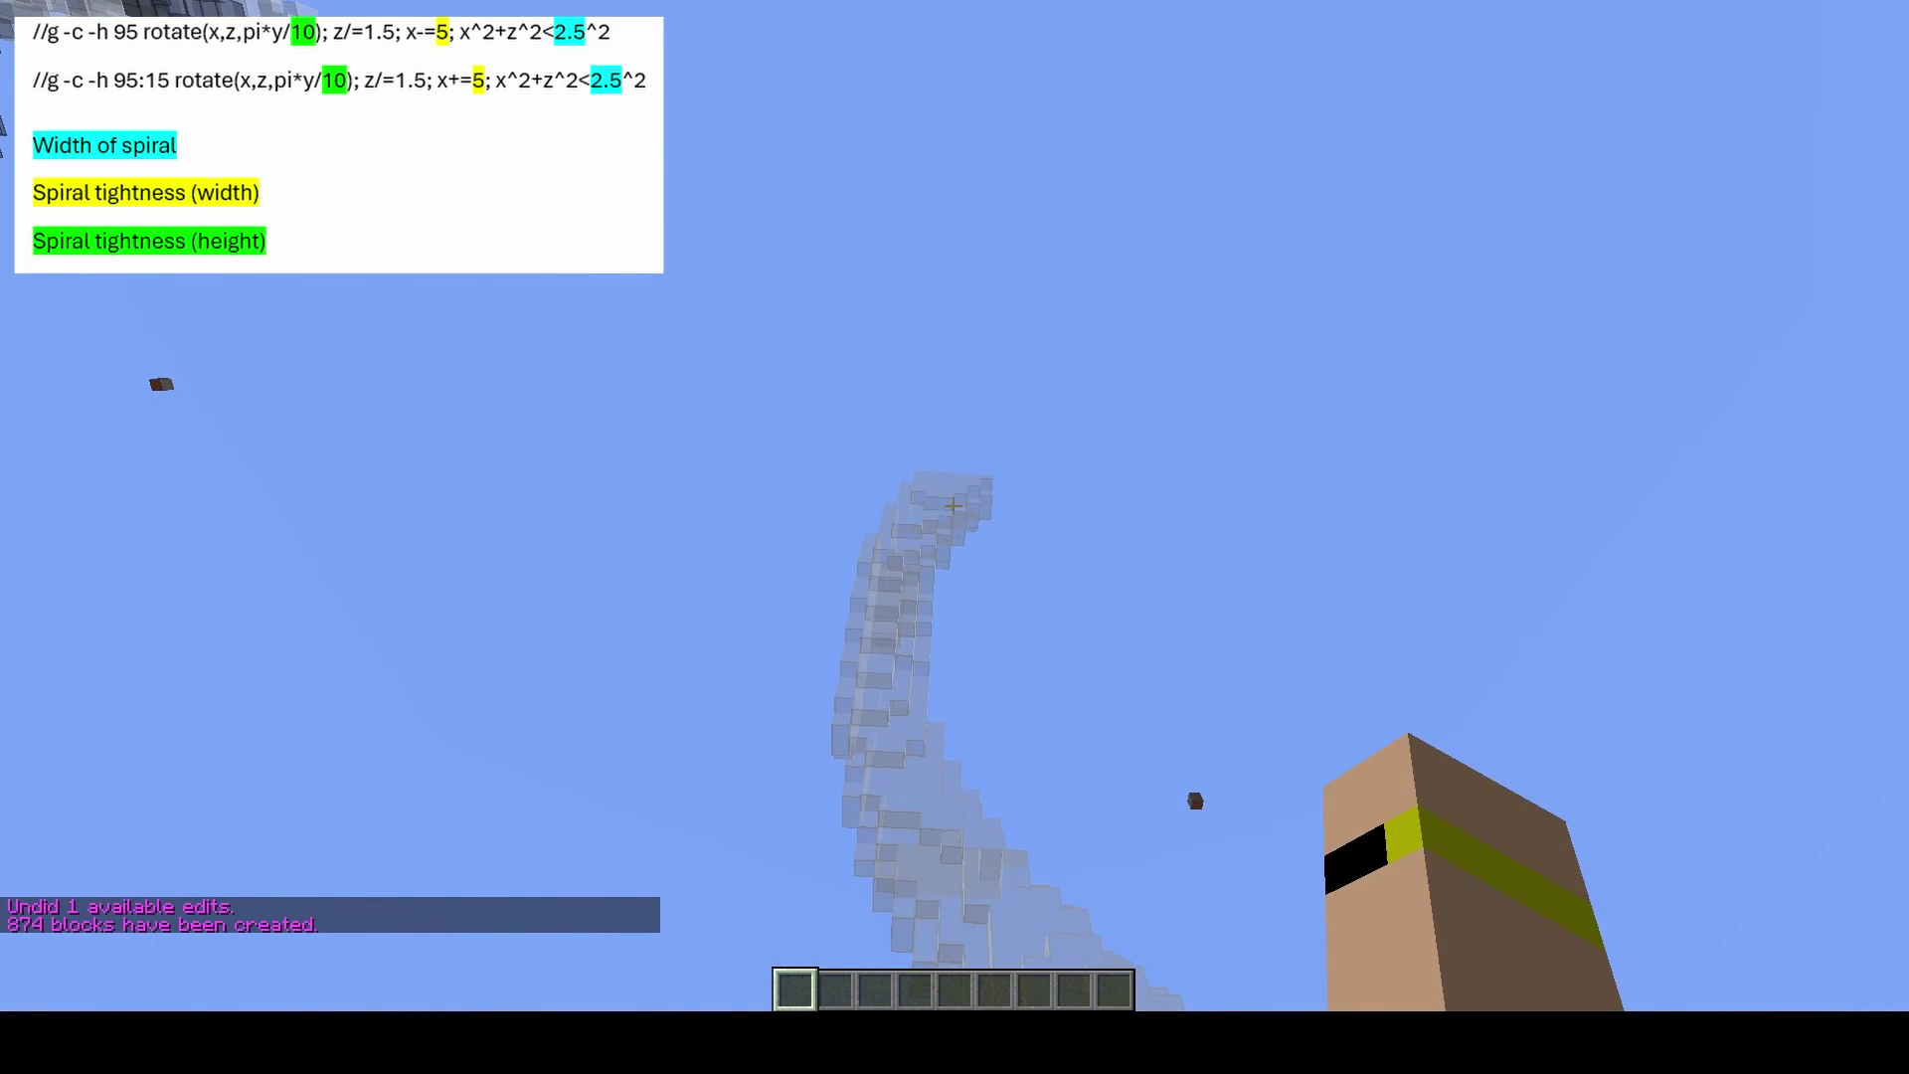
Step: Undo the stretched spiral and regenerate it with a height tightness divisor smaller than 10 for tighter coils
{"action": "key", "text": "slash"}
{"action": "type", "text": "/undo"}
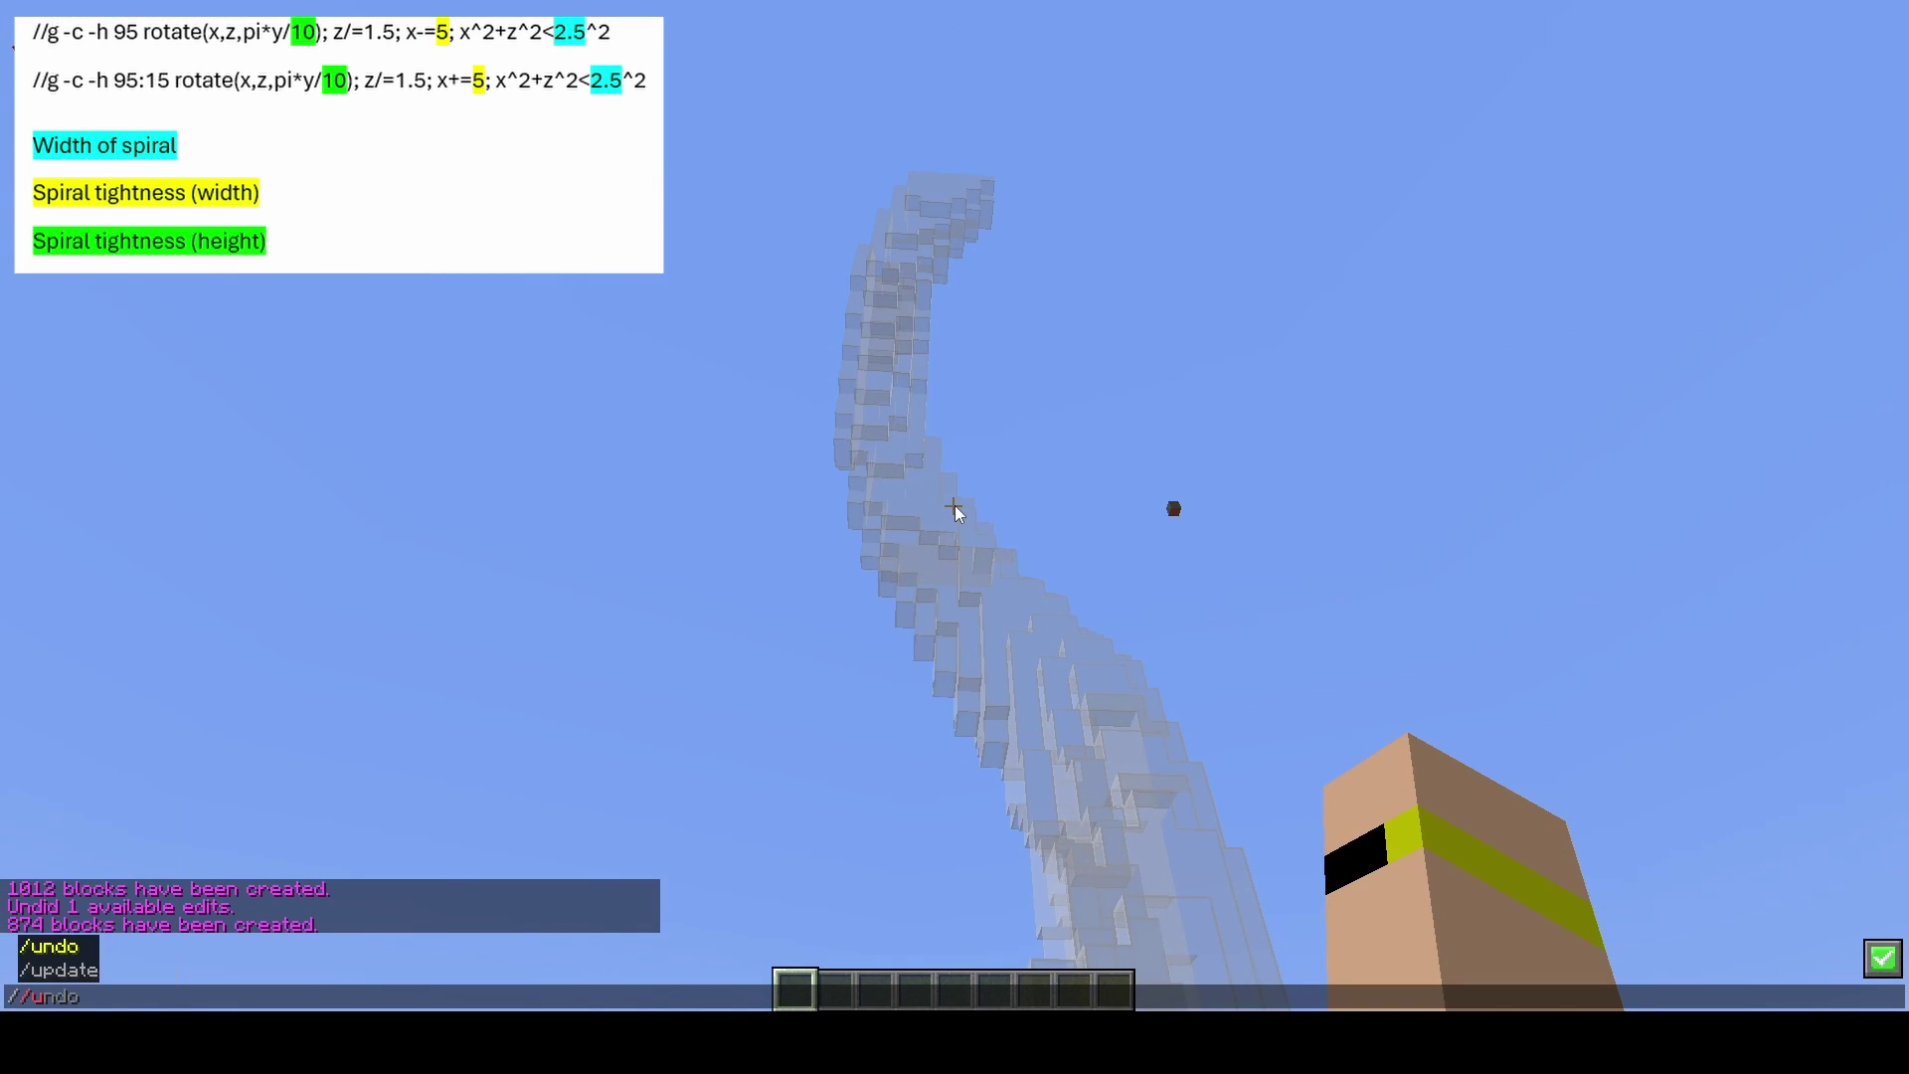
{"action": "key", "text": "Return"}
{"action": "key", "text": "t"}
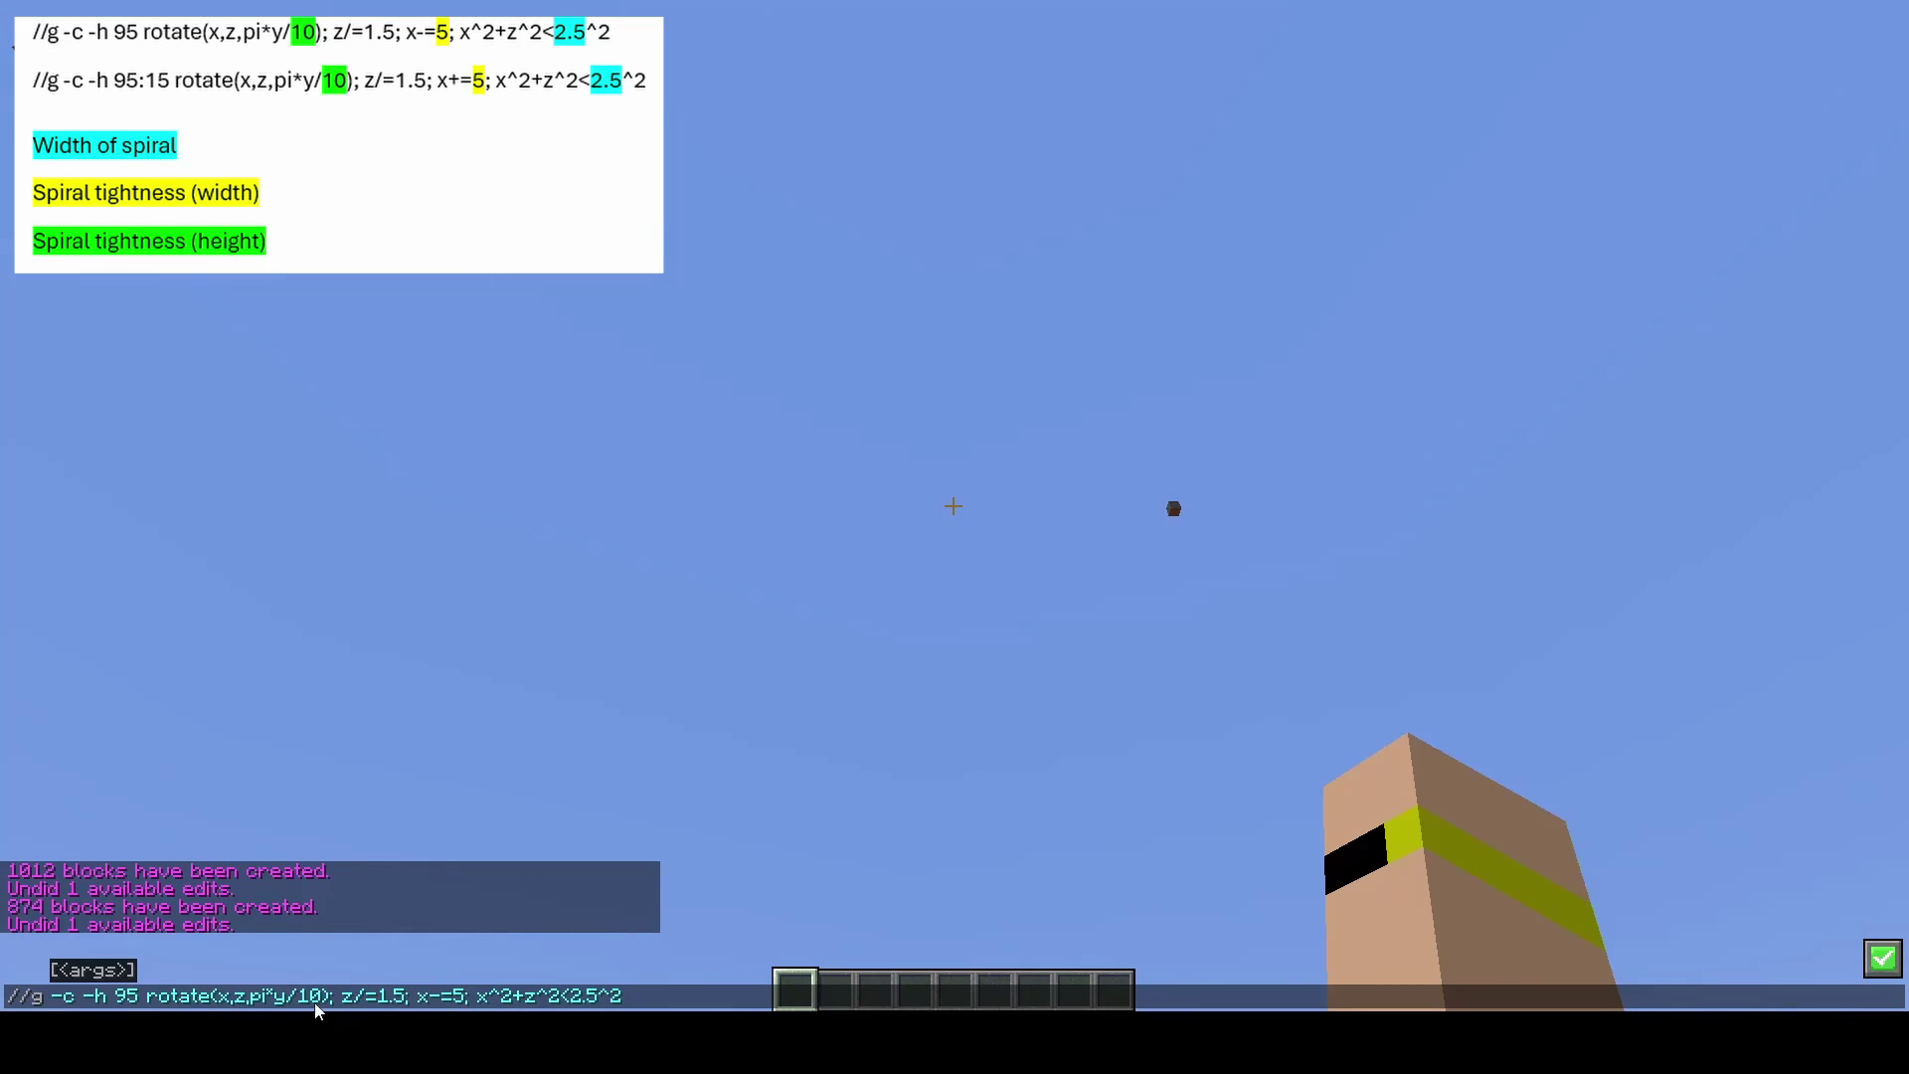
{"action": "key", "text": "Return"}
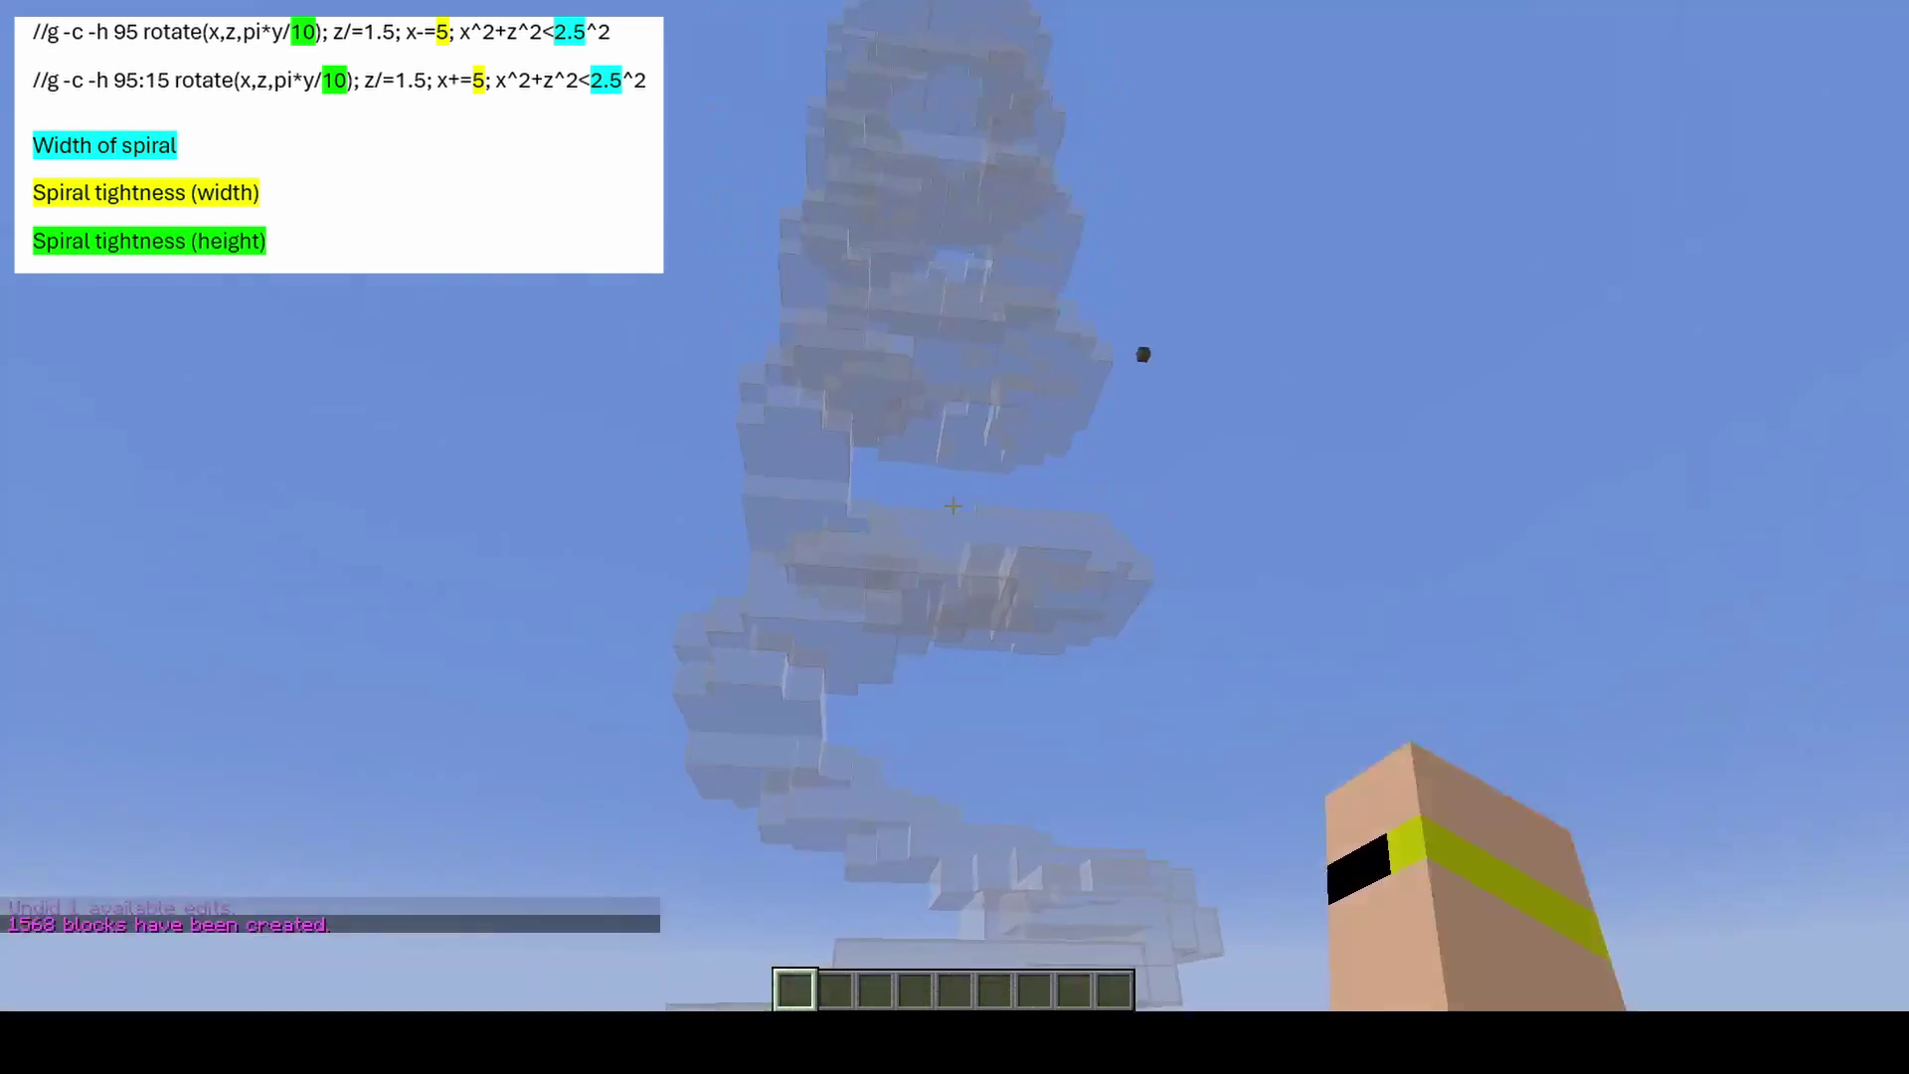
Step: Regenerate the spiral with the original rotate(x,z,pi*y/10) expression and review its command
{"action": "key", "text": "t"}
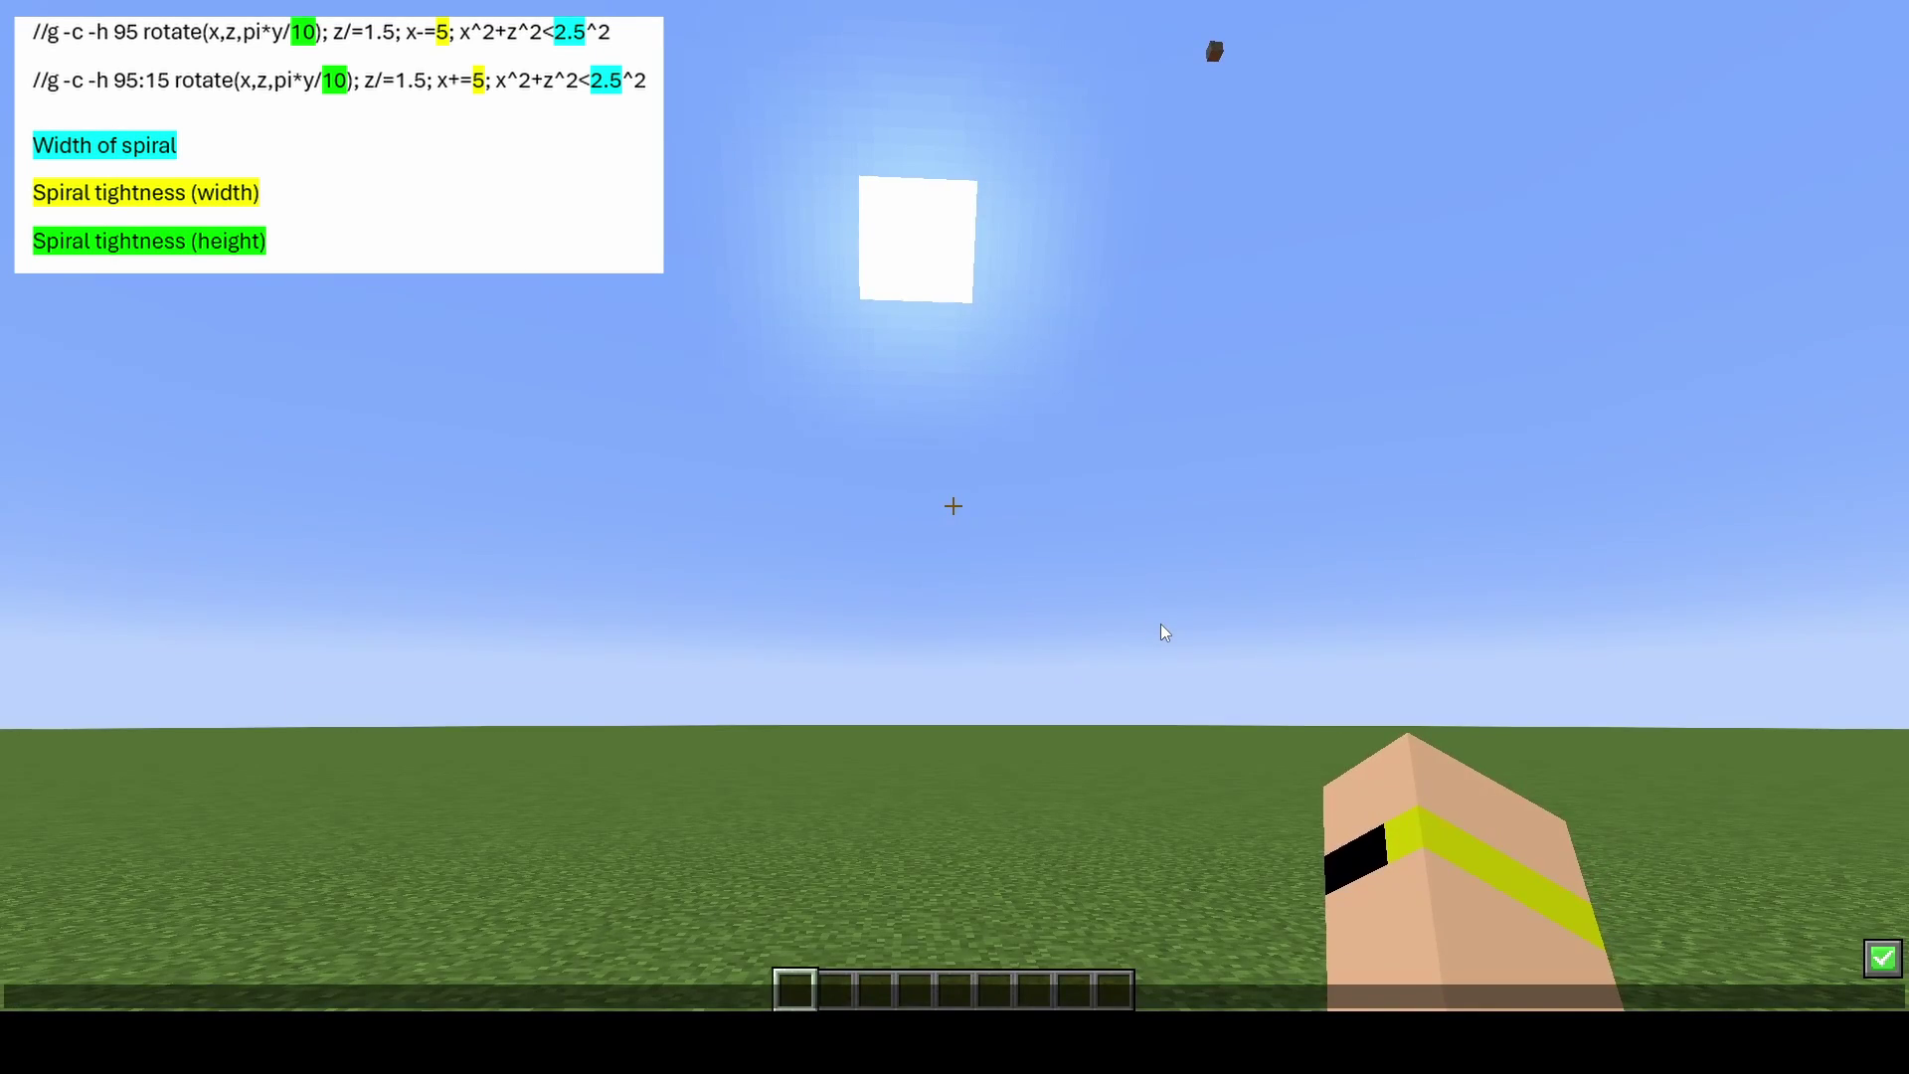
{"action": "key", "text": "Return"}
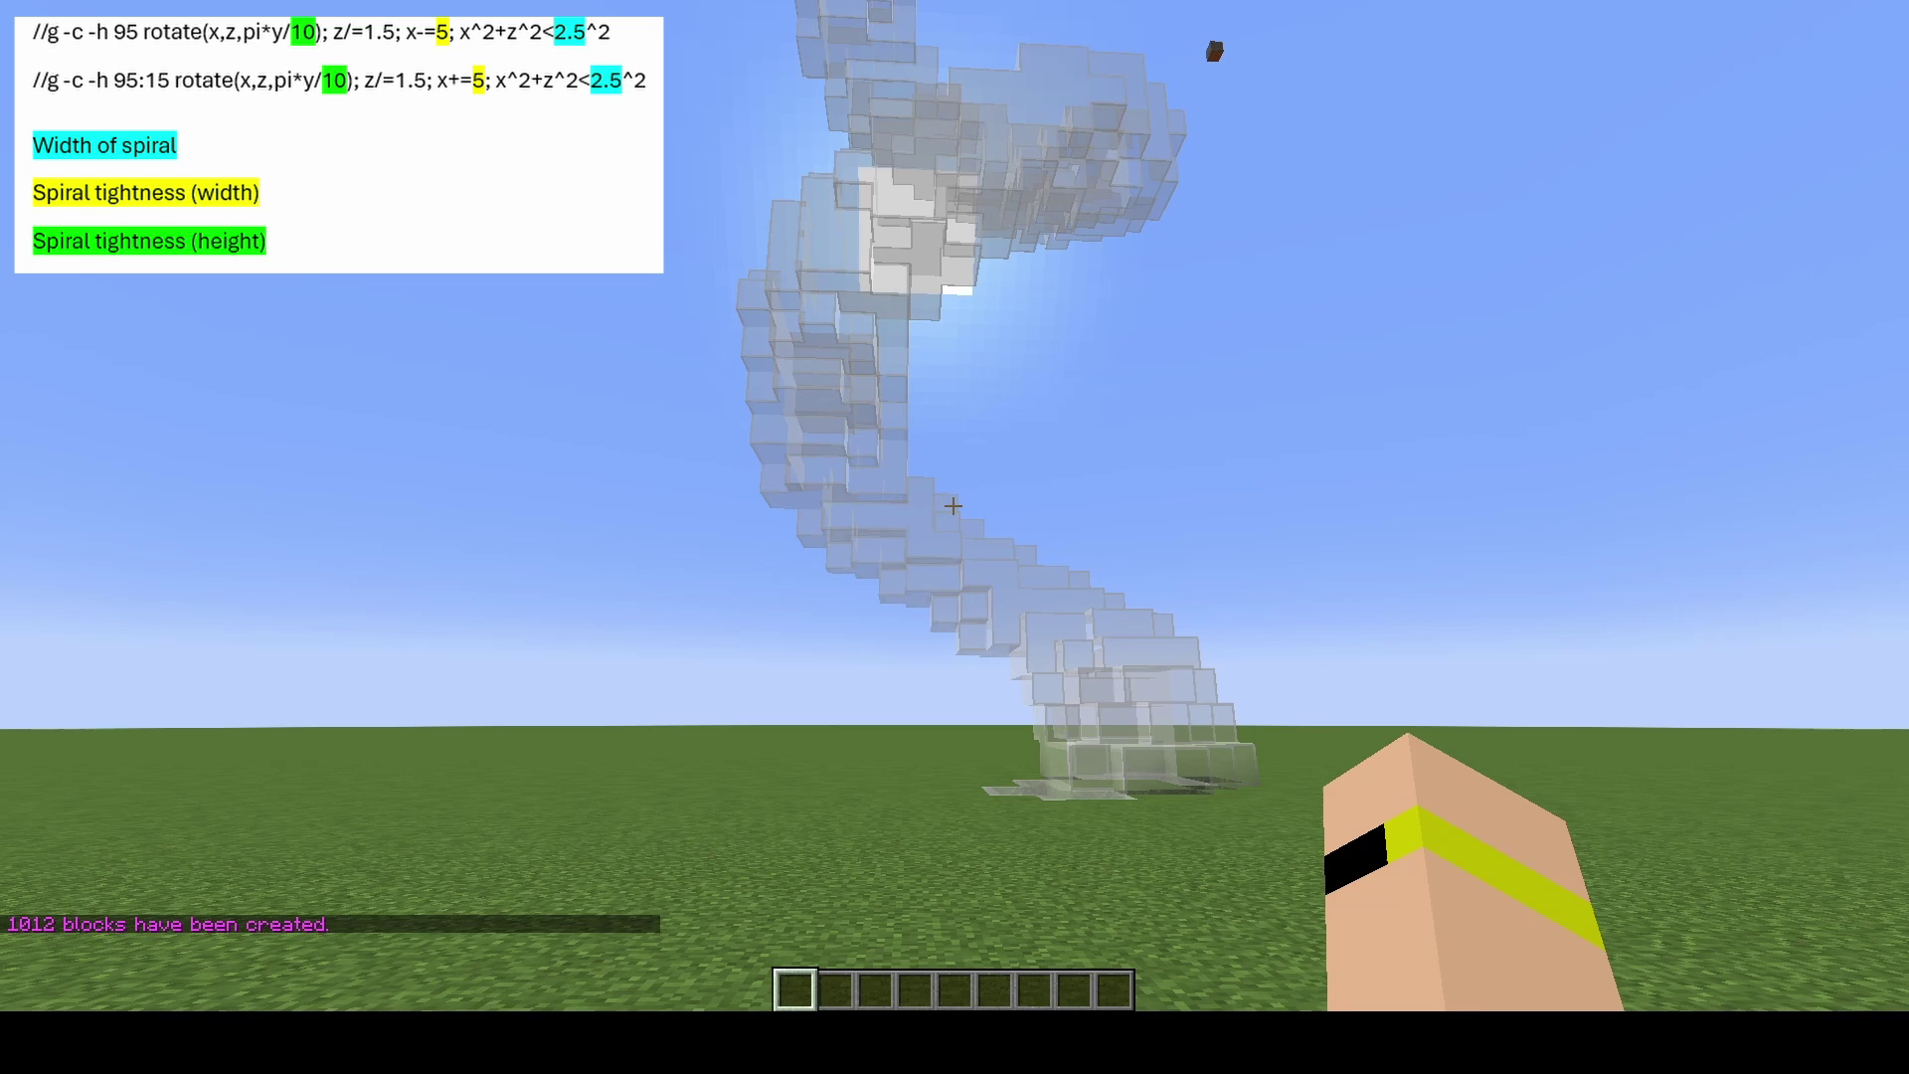
{"action": "key", "text": "t"}
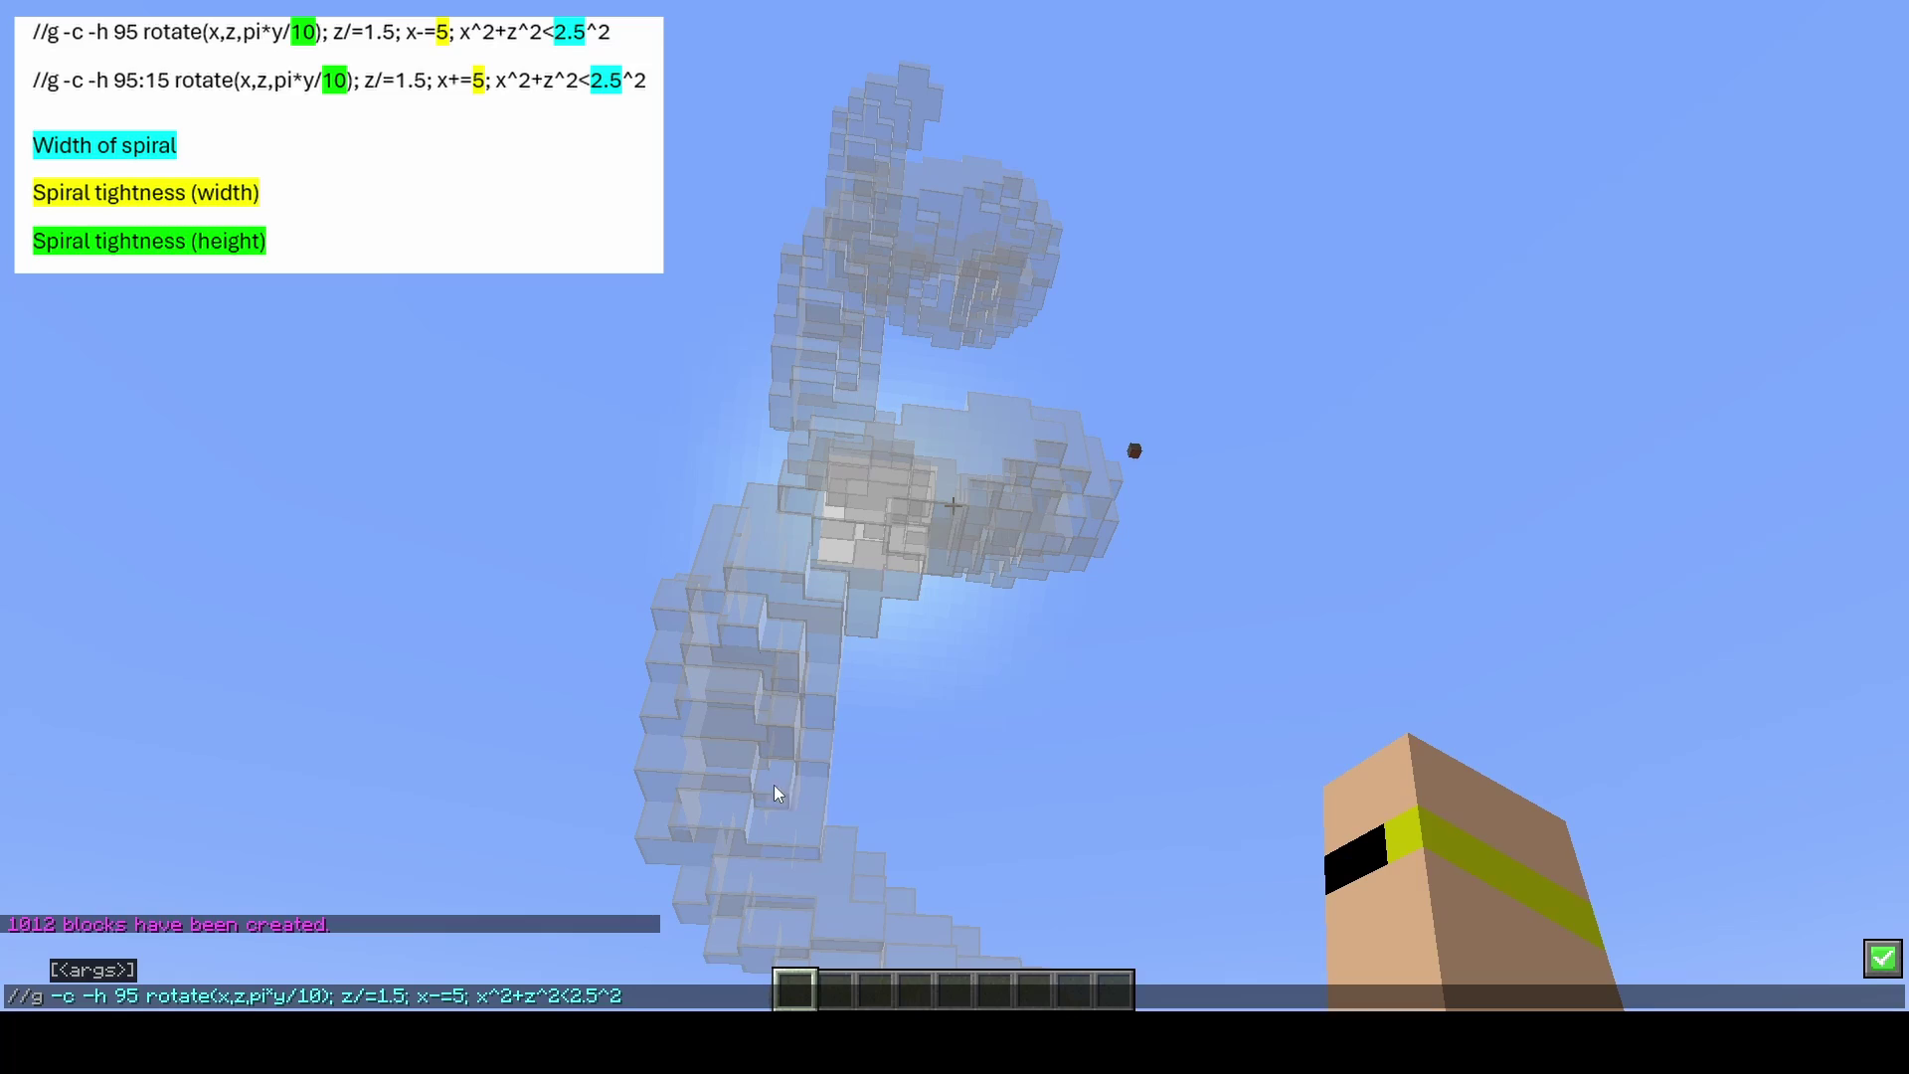
{"action": "key", "text": "Escape"}
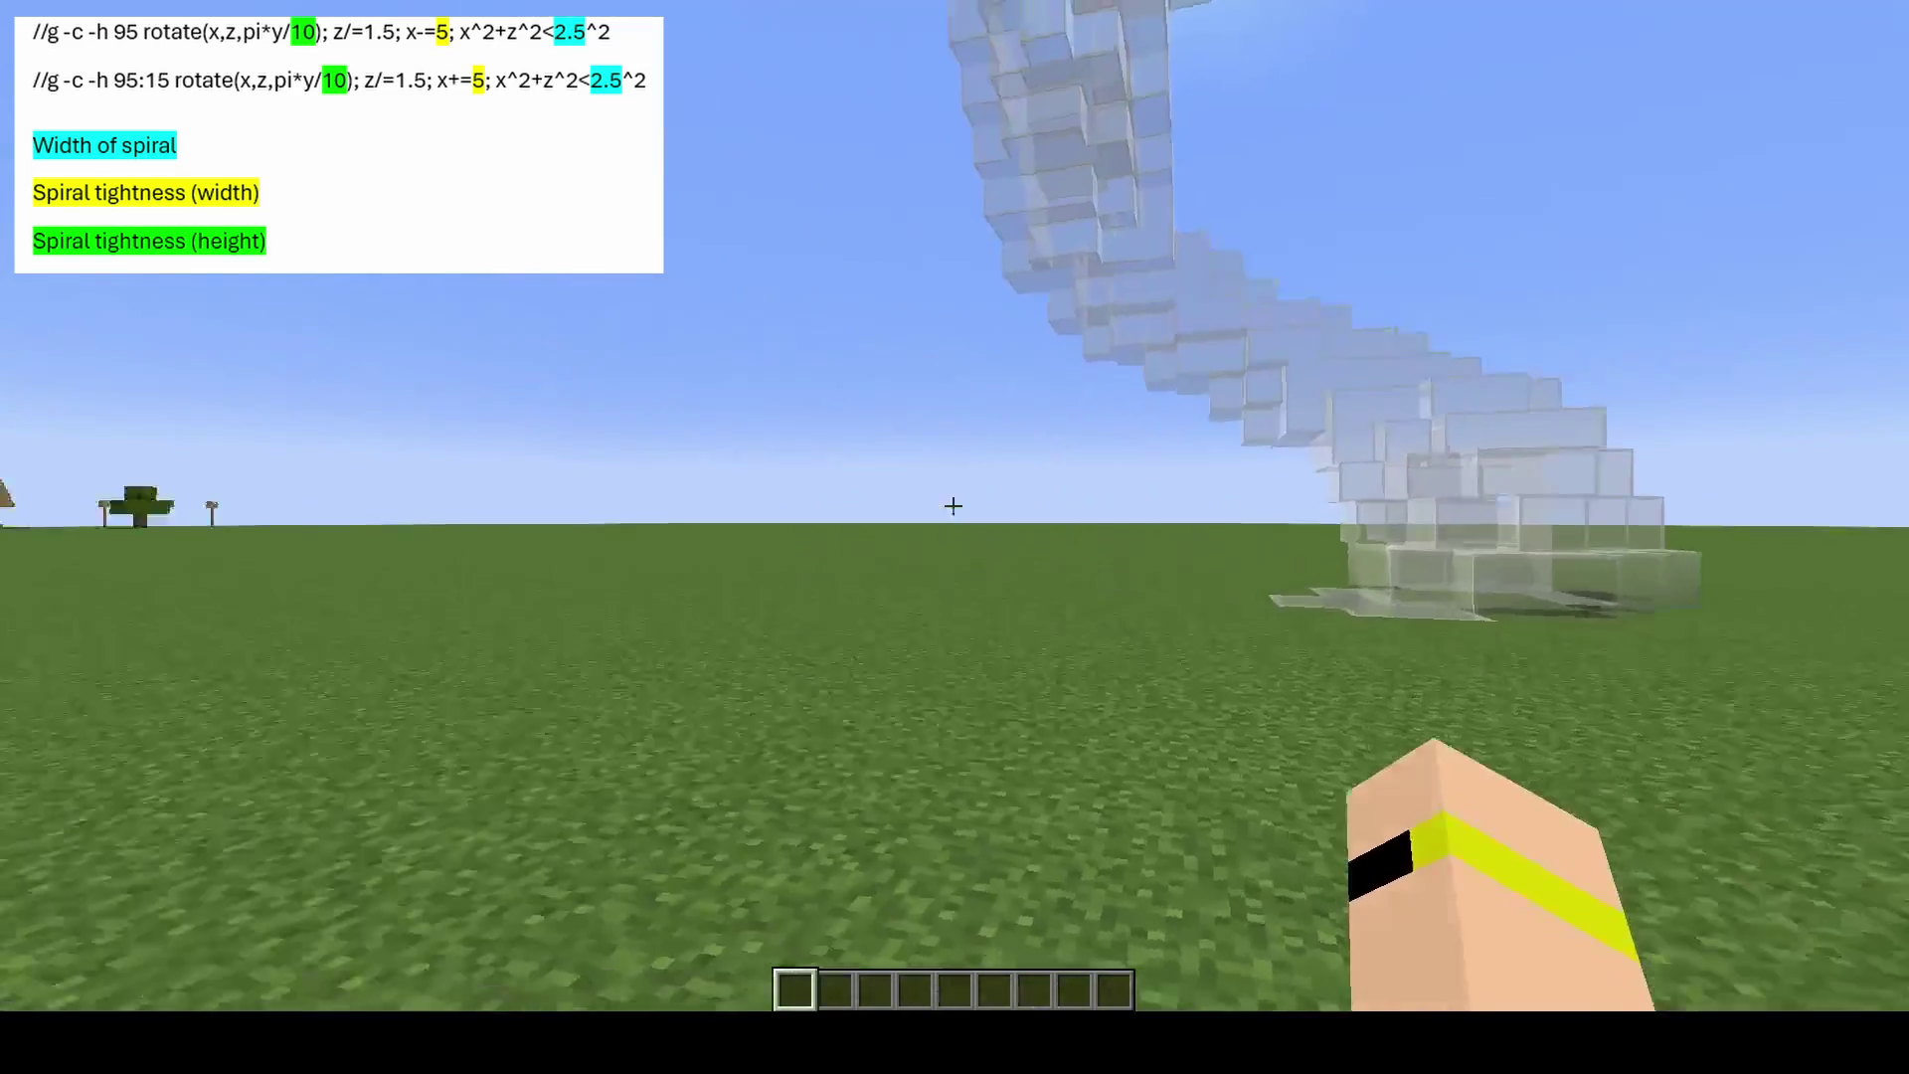
Step: Generate another spiral around the existing one with the width tightness value in x-=5 raised for wider coils
{"action": "key", "text": "w"}
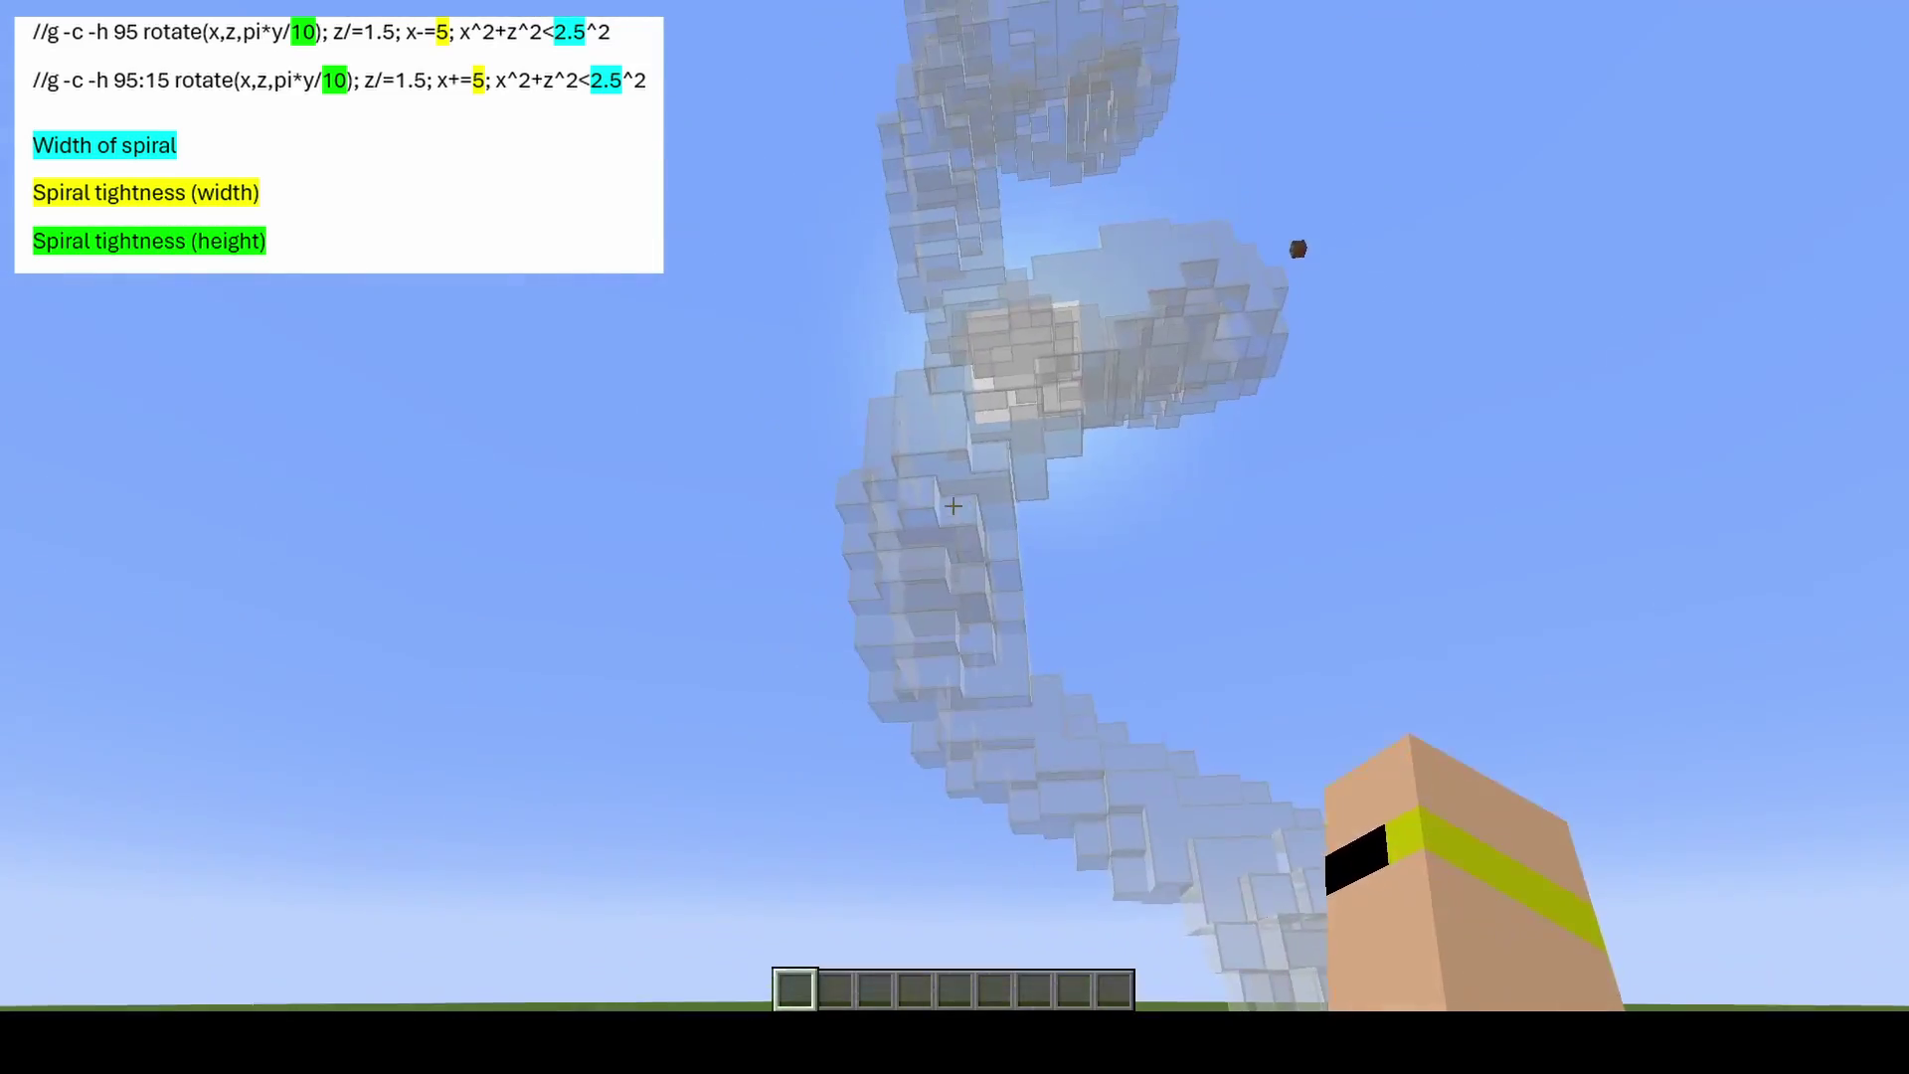
{"action": "key", "text": "d"}
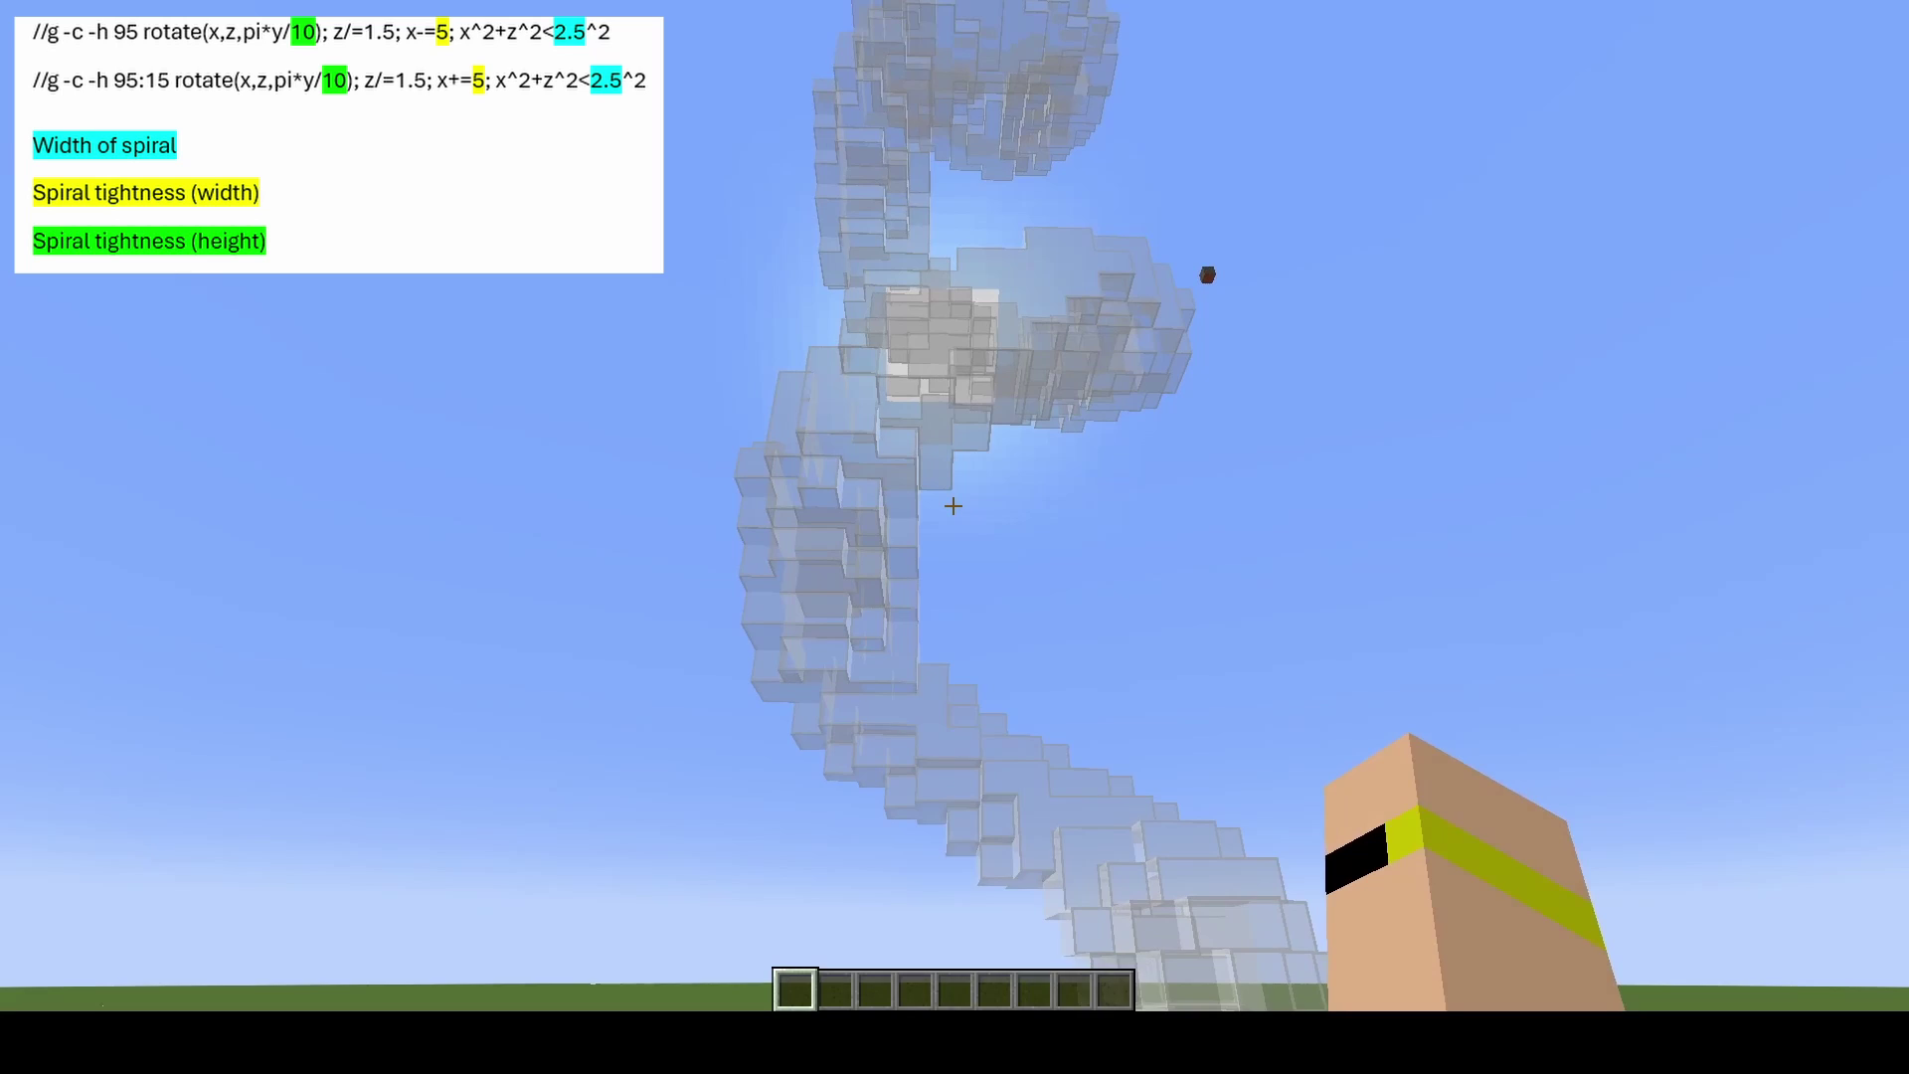
{"action": "key", "text": "t"}
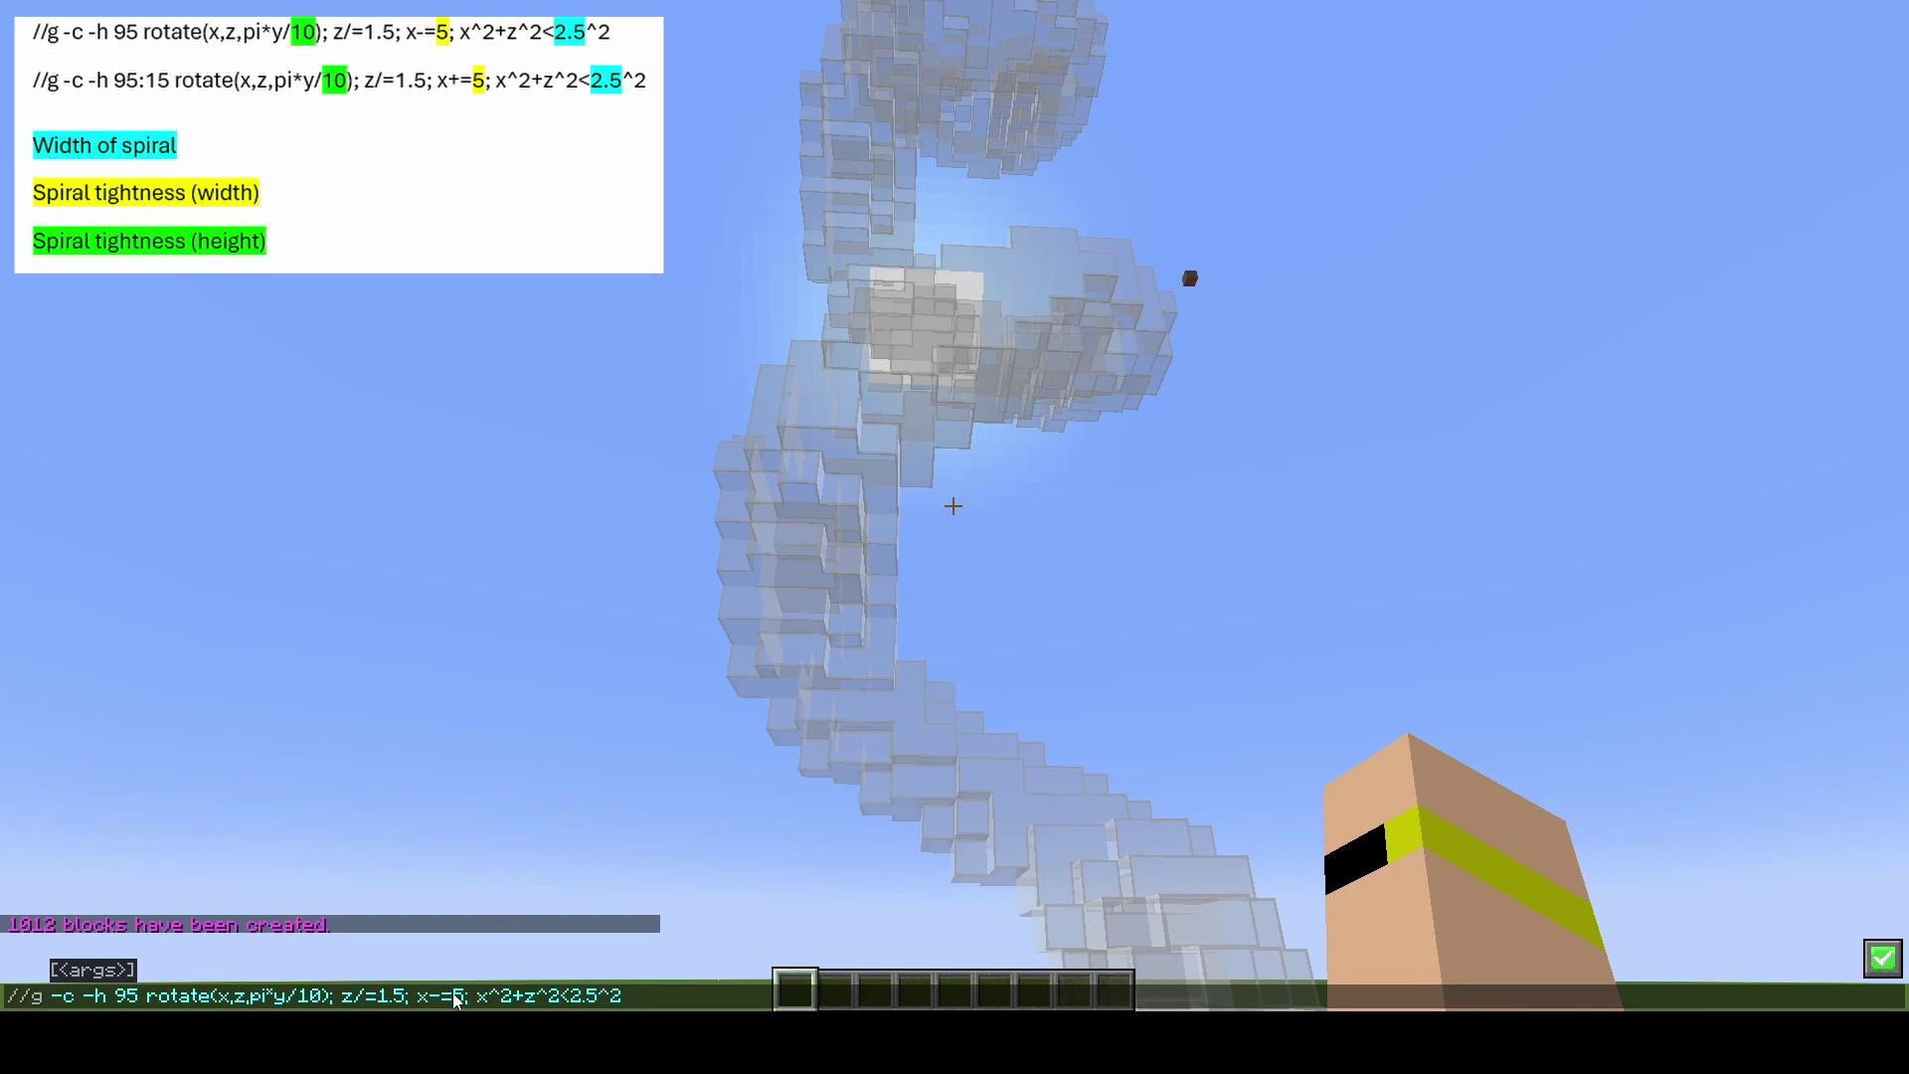
{"action": "key", "text": "BackSpace"}
{"action": "type", "text": "+"}
{"action": "key", "text": "Return"}
{"action": "key", "text": "s"}
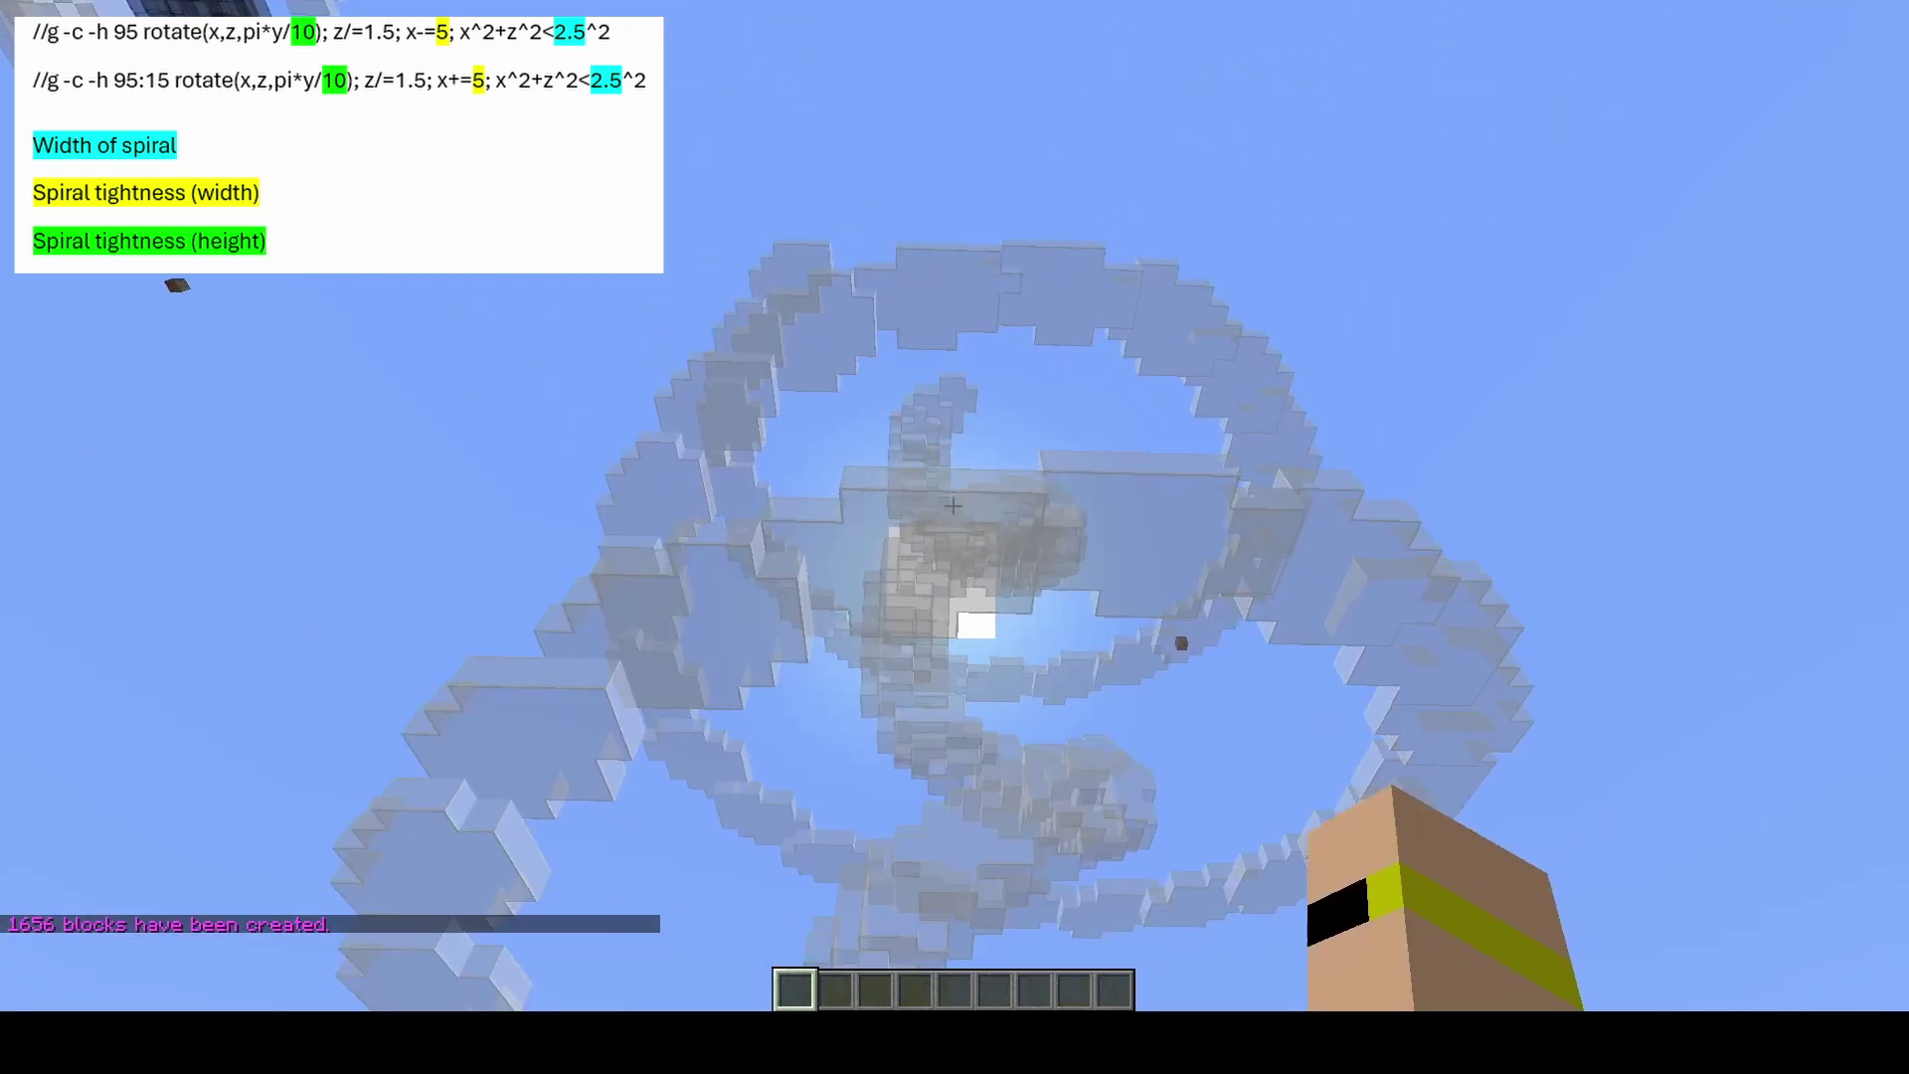
Step: Undo both spirals and regenerate one with //g -c -h 95 rotate(x,z,pi*y/10); z/=1.5; x-=5; x^2+z^2<2.5^2
{"action": "key", "text": "t"}
{"action": "key", "text": "Up"}
{"action": "key", "text": "Up"}
{"action": "key", "text": "Up"}
{"action": "key", "text": "Up"}
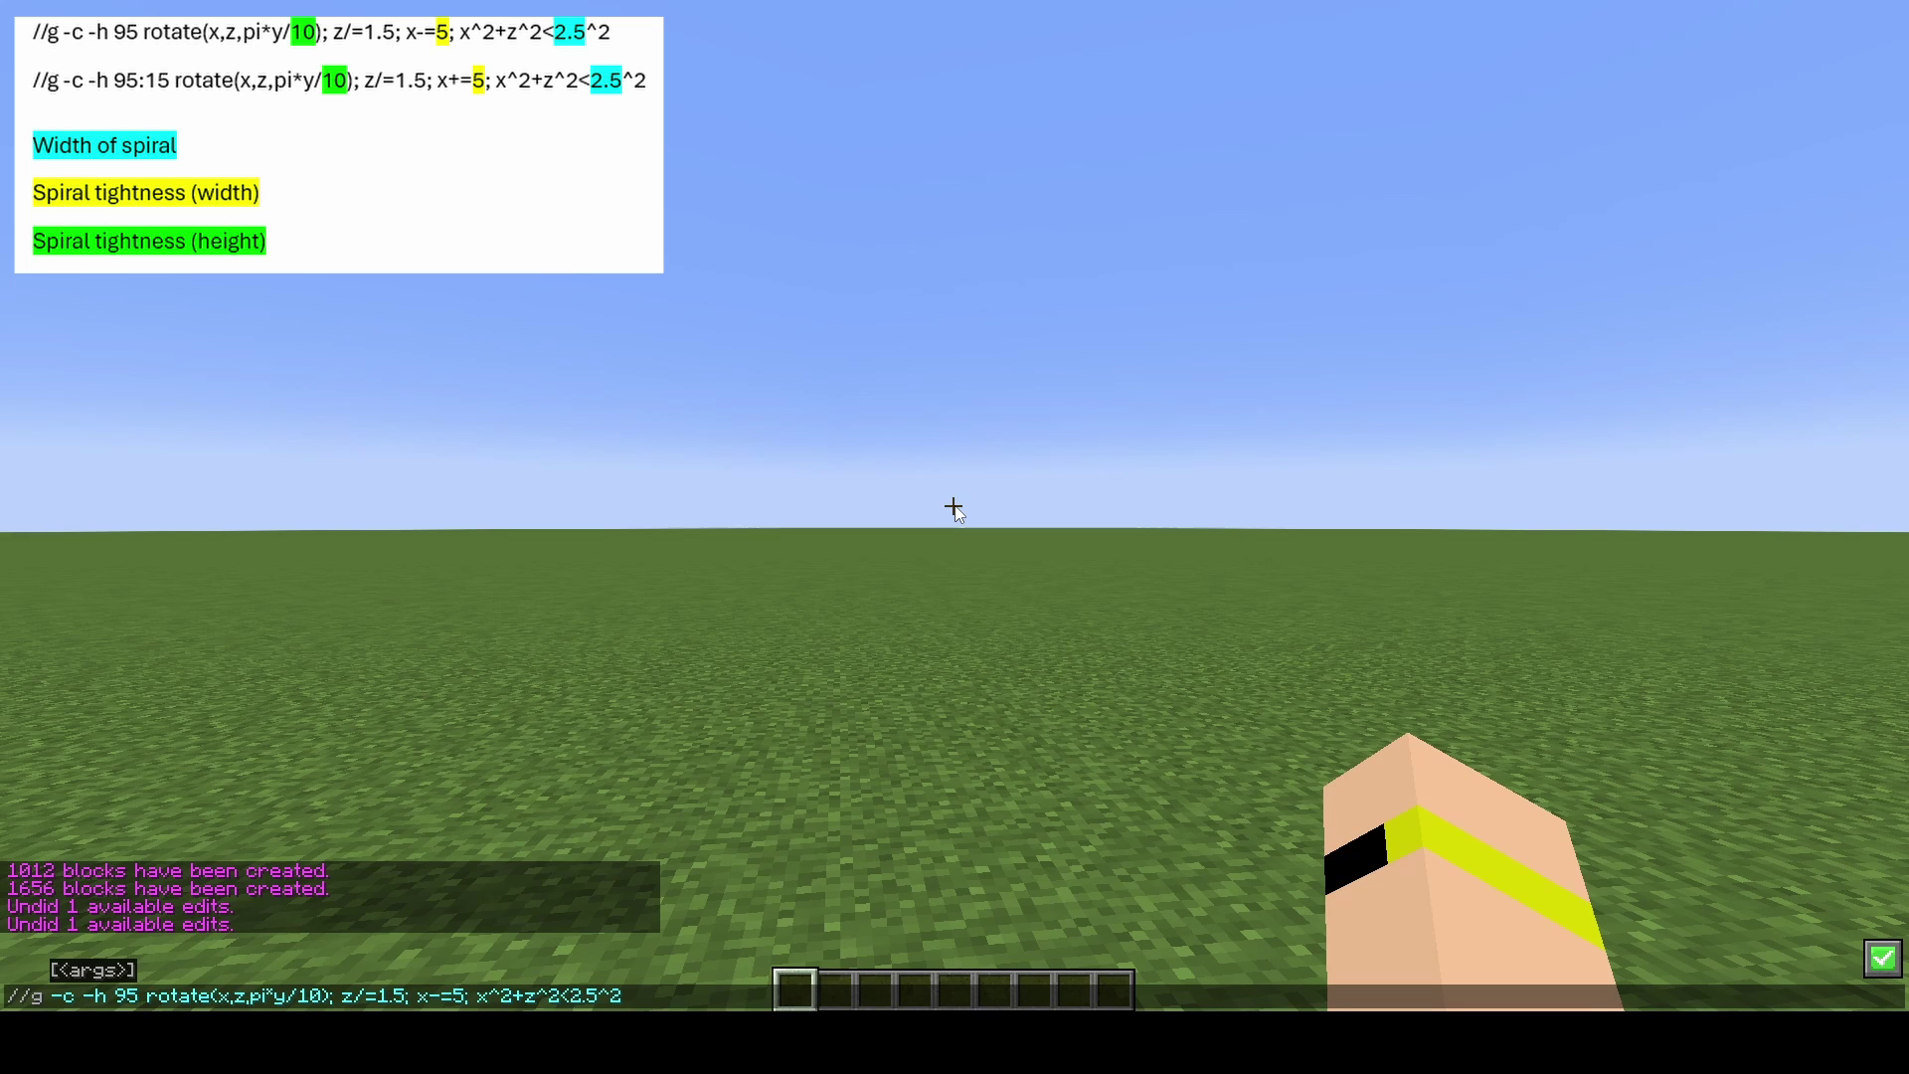
{"action": "key", "text": "Return"}
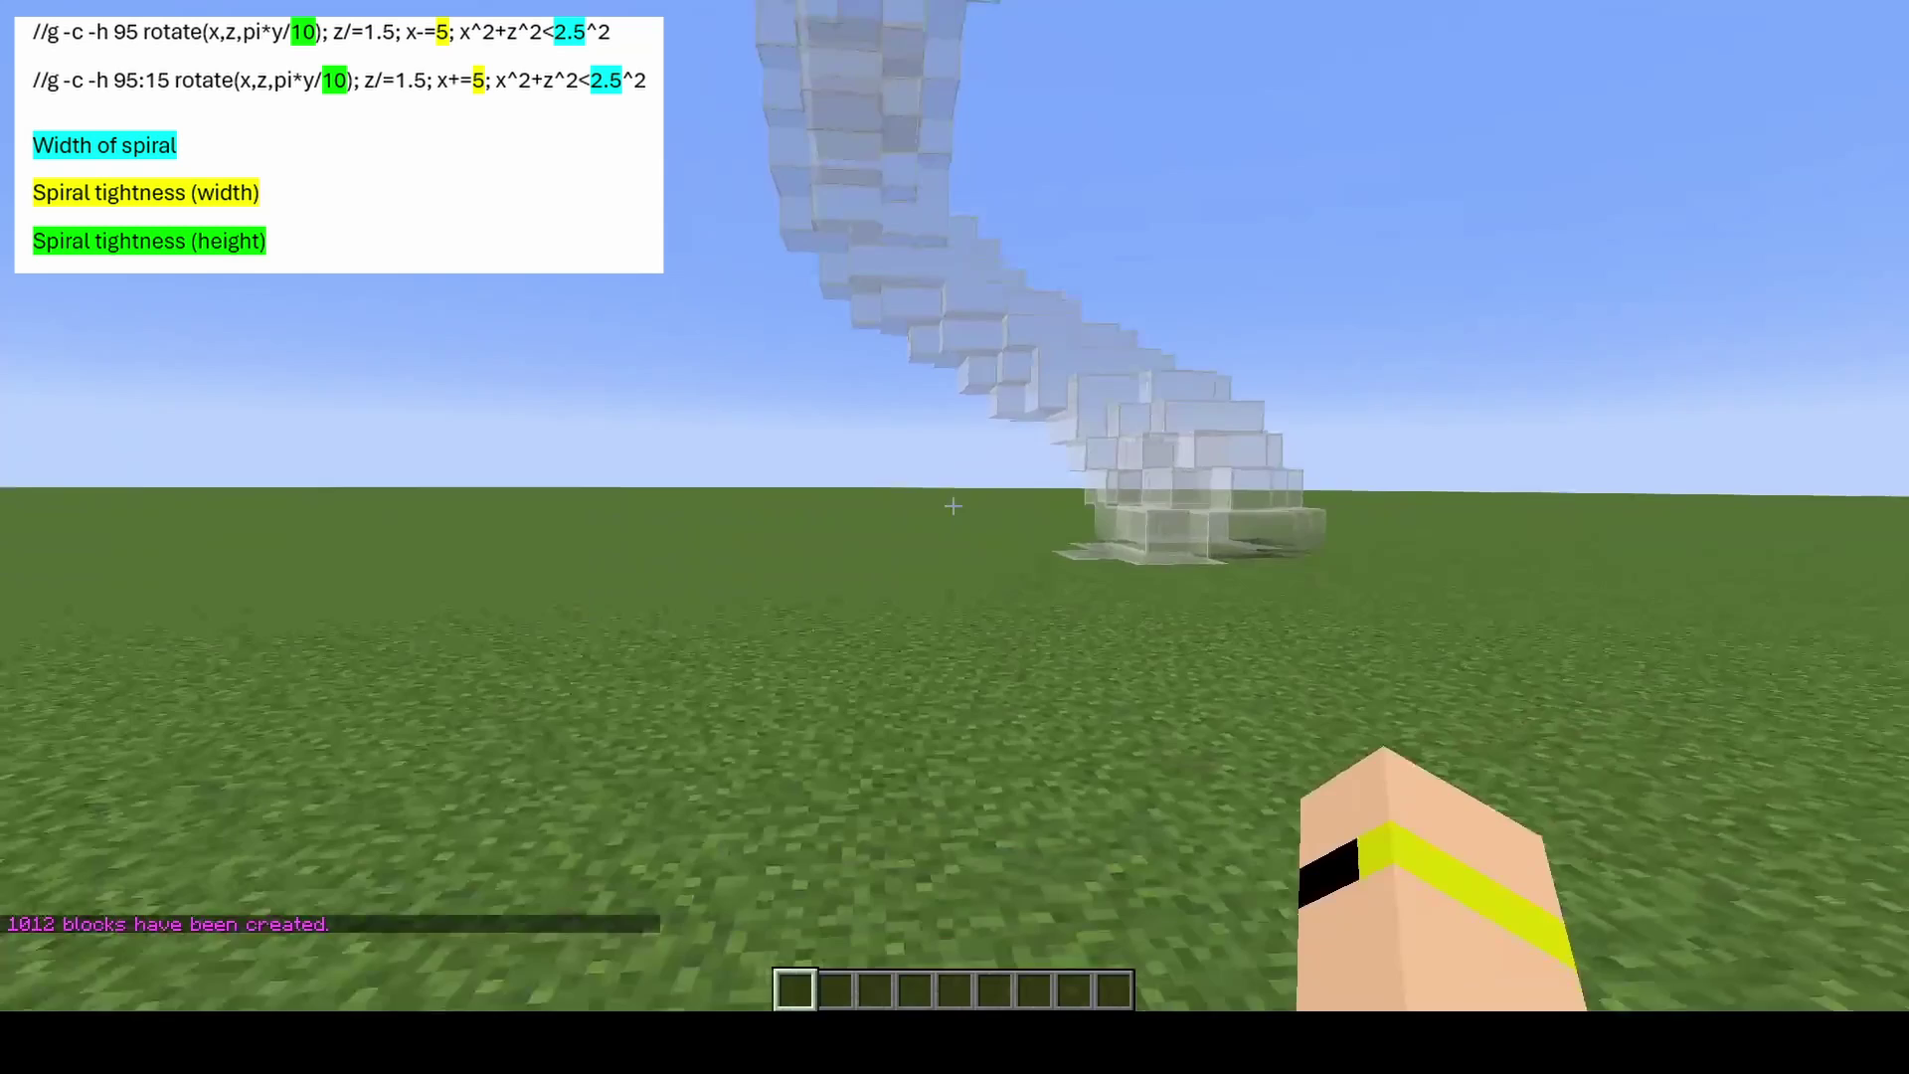
Step: Undo the spiral and regenerate it with a much larger thickness value in place of 2.5
{"action": "key", "text": "slash"}
{"action": "type", "text": "/undo"}
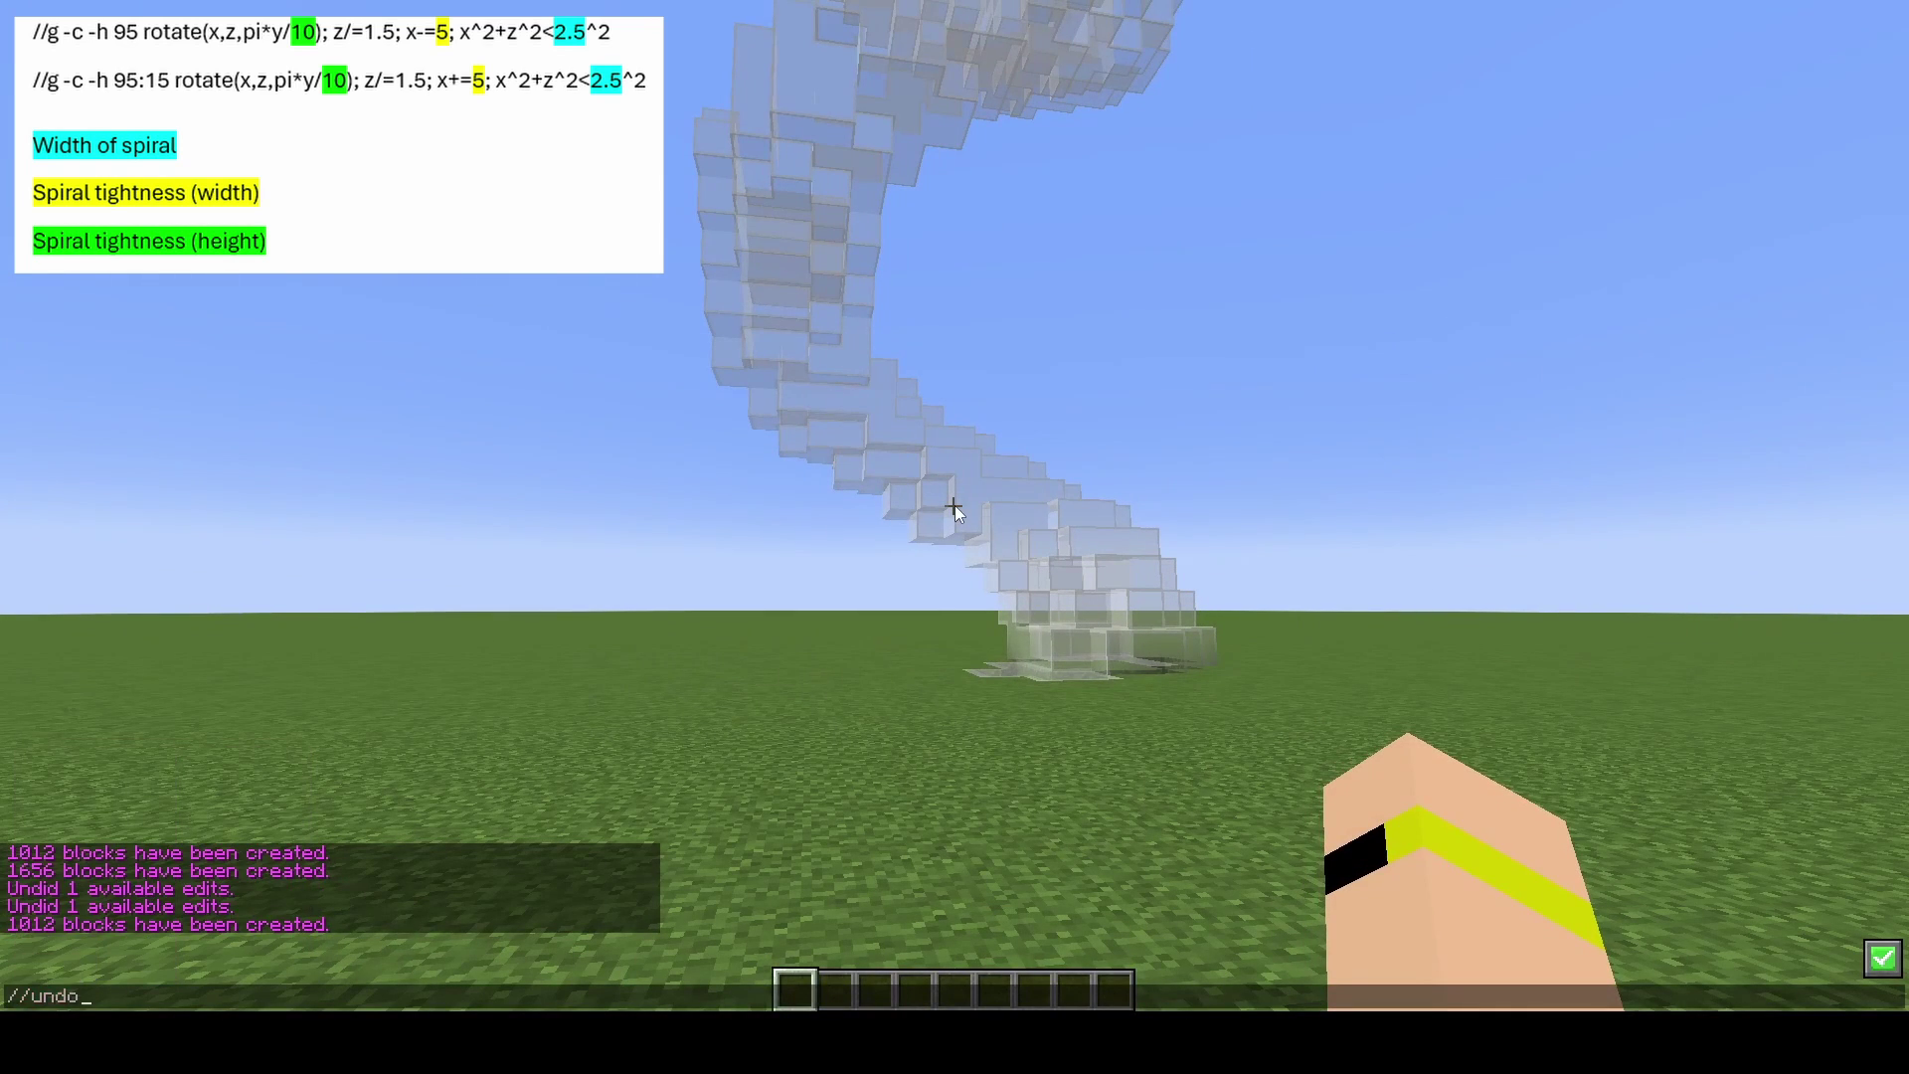
{"action": "key", "text": "Return"}
{"action": "key", "text": "t"}
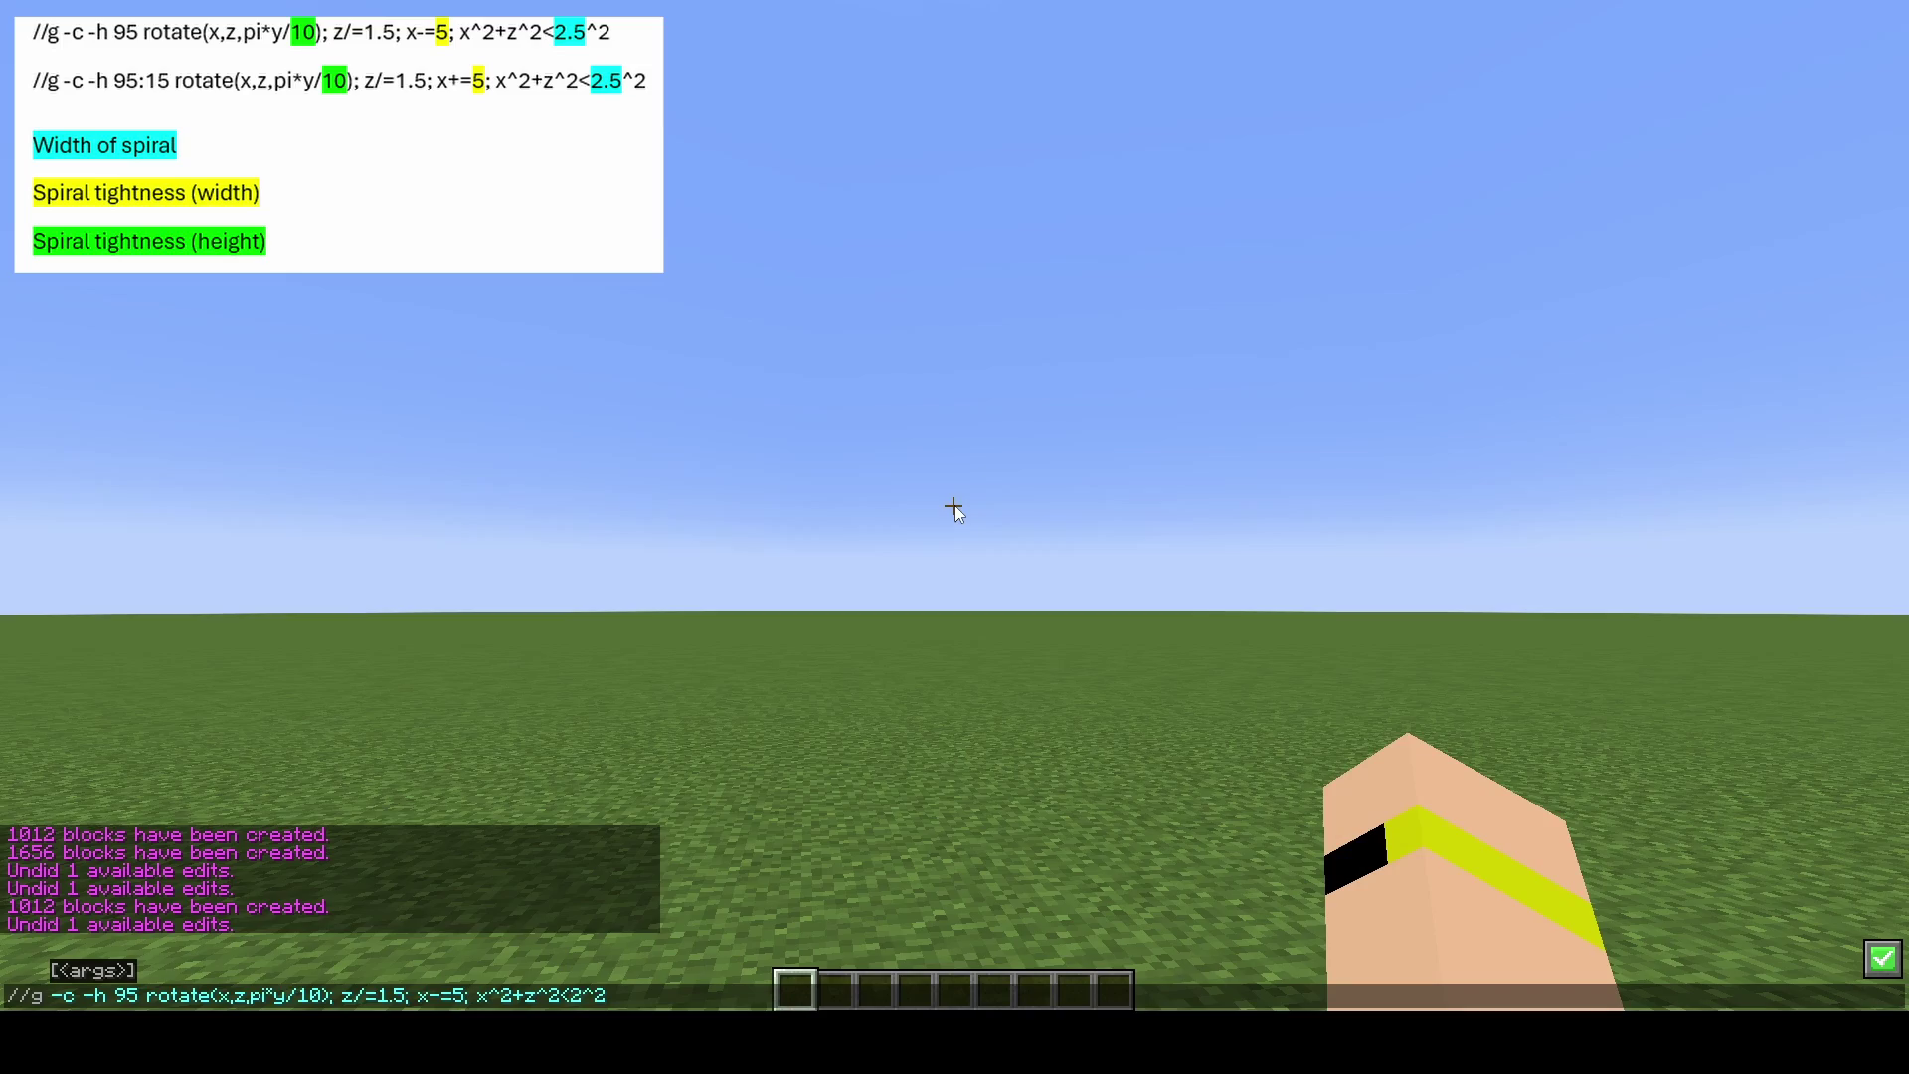
{"action": "key", "text": "Return"}
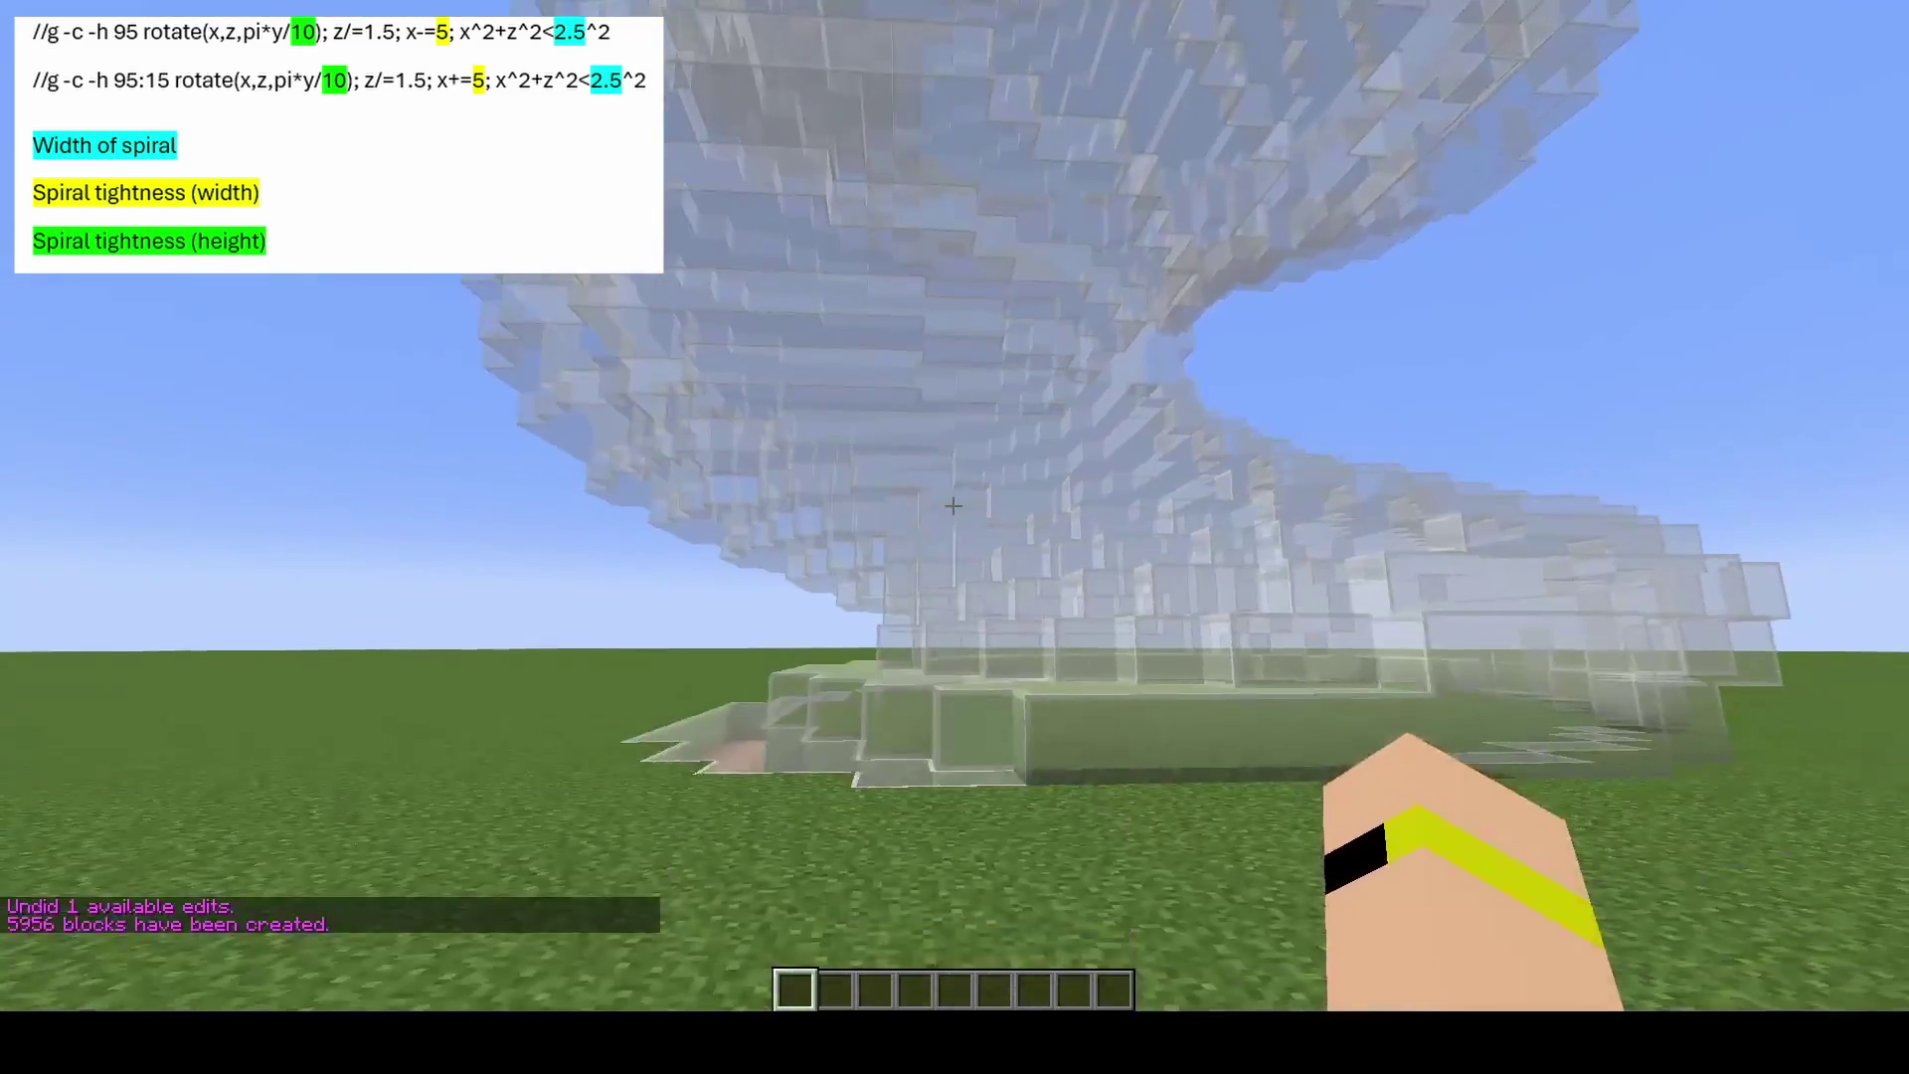
{"action": "key", "text": "space"}
{"action": "key", "text": "a"}
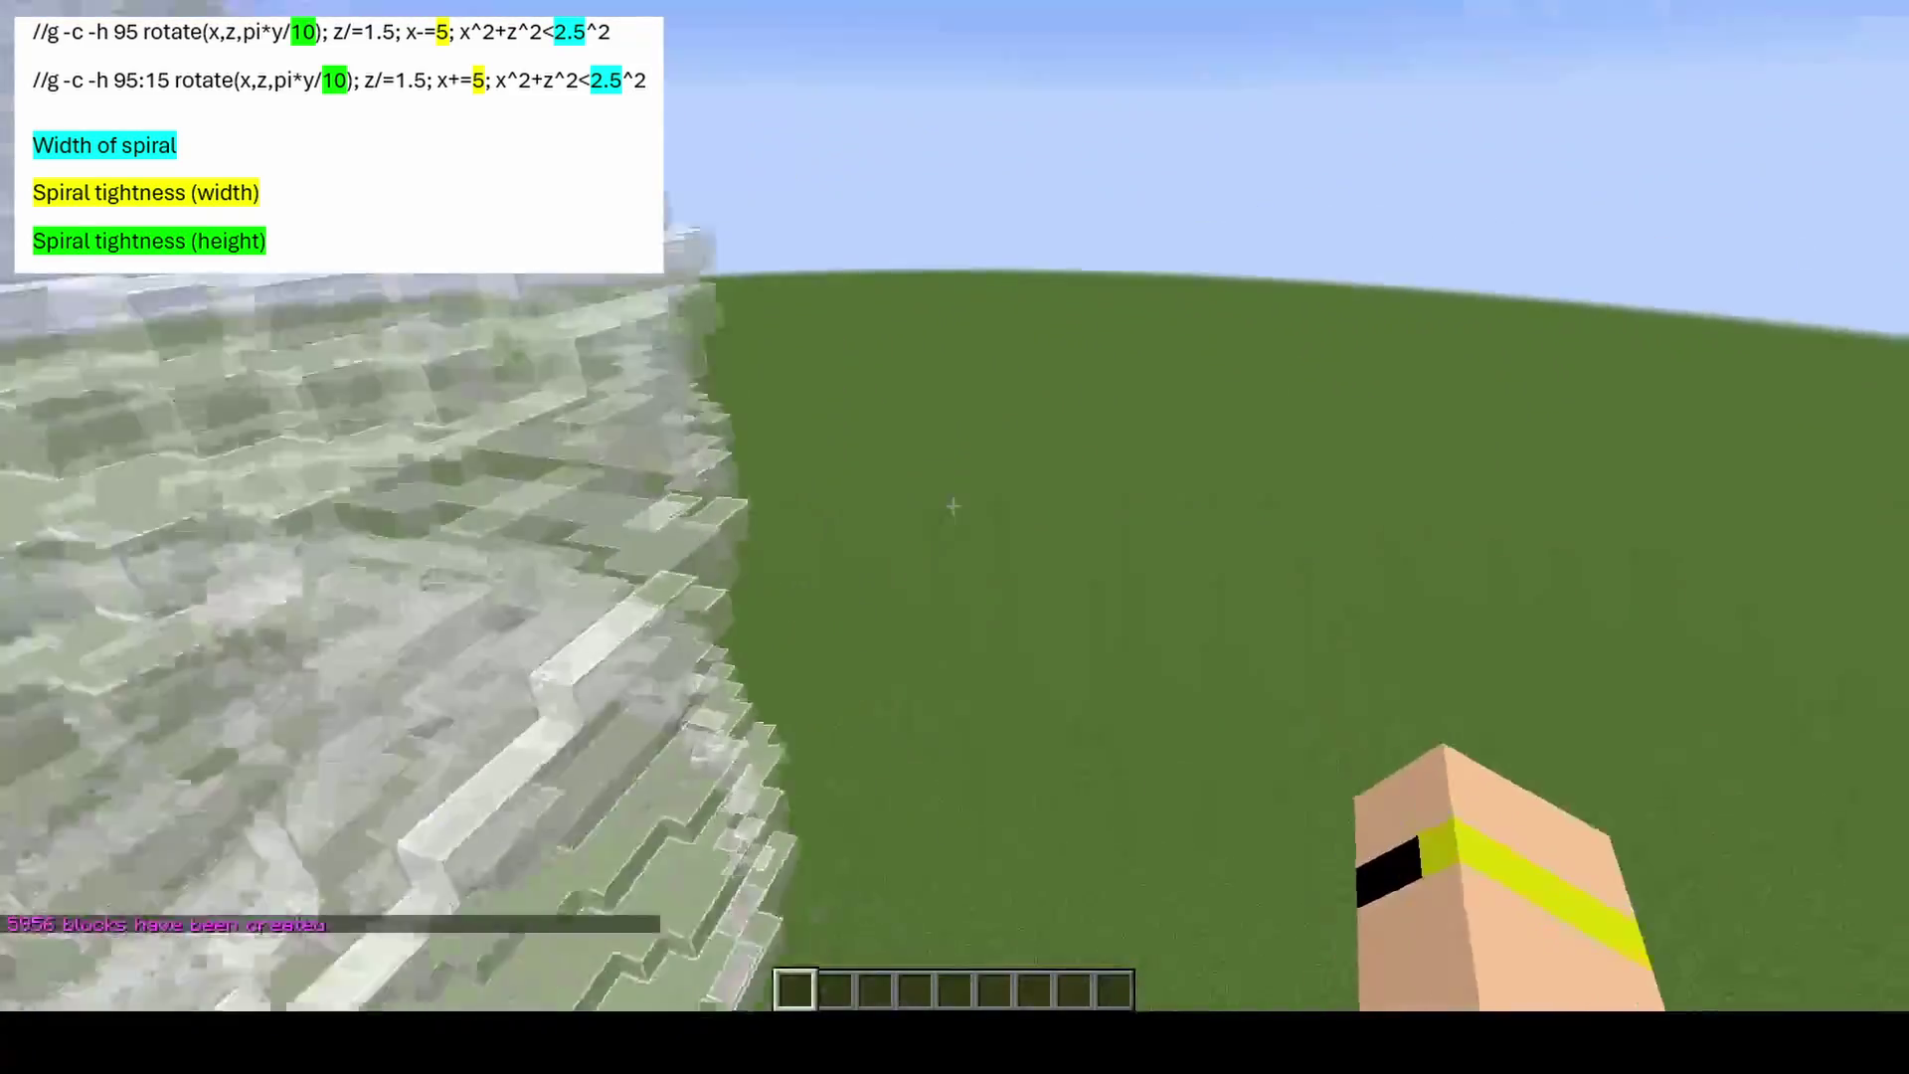
Step: Undo the thick spiral and regenerate it with the width tightness set to x-=20 and the thickness set to 10^2
{"action": "type", "text": "t//undo"}
{"action": "key", "text": "Return"}
{"action": "key", "text": "t"}
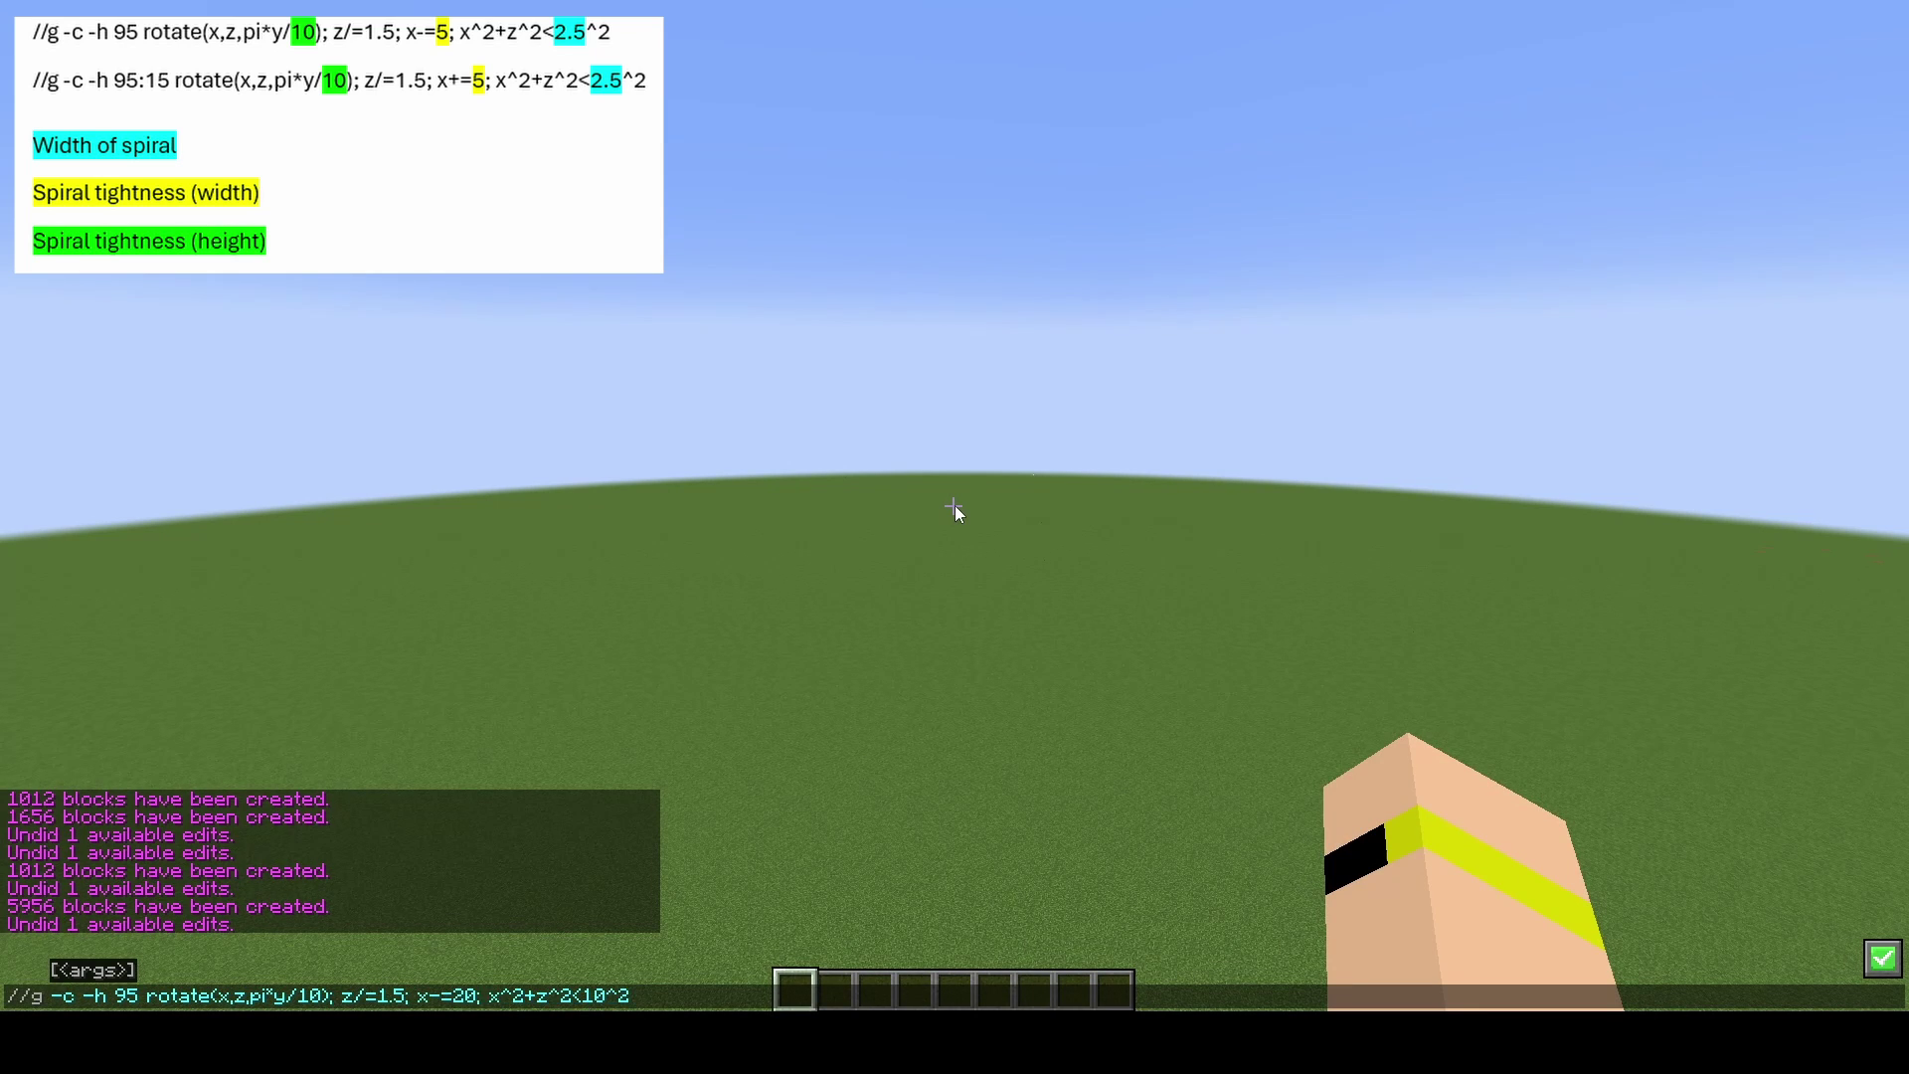
{"action": "key", "text": "Return"}
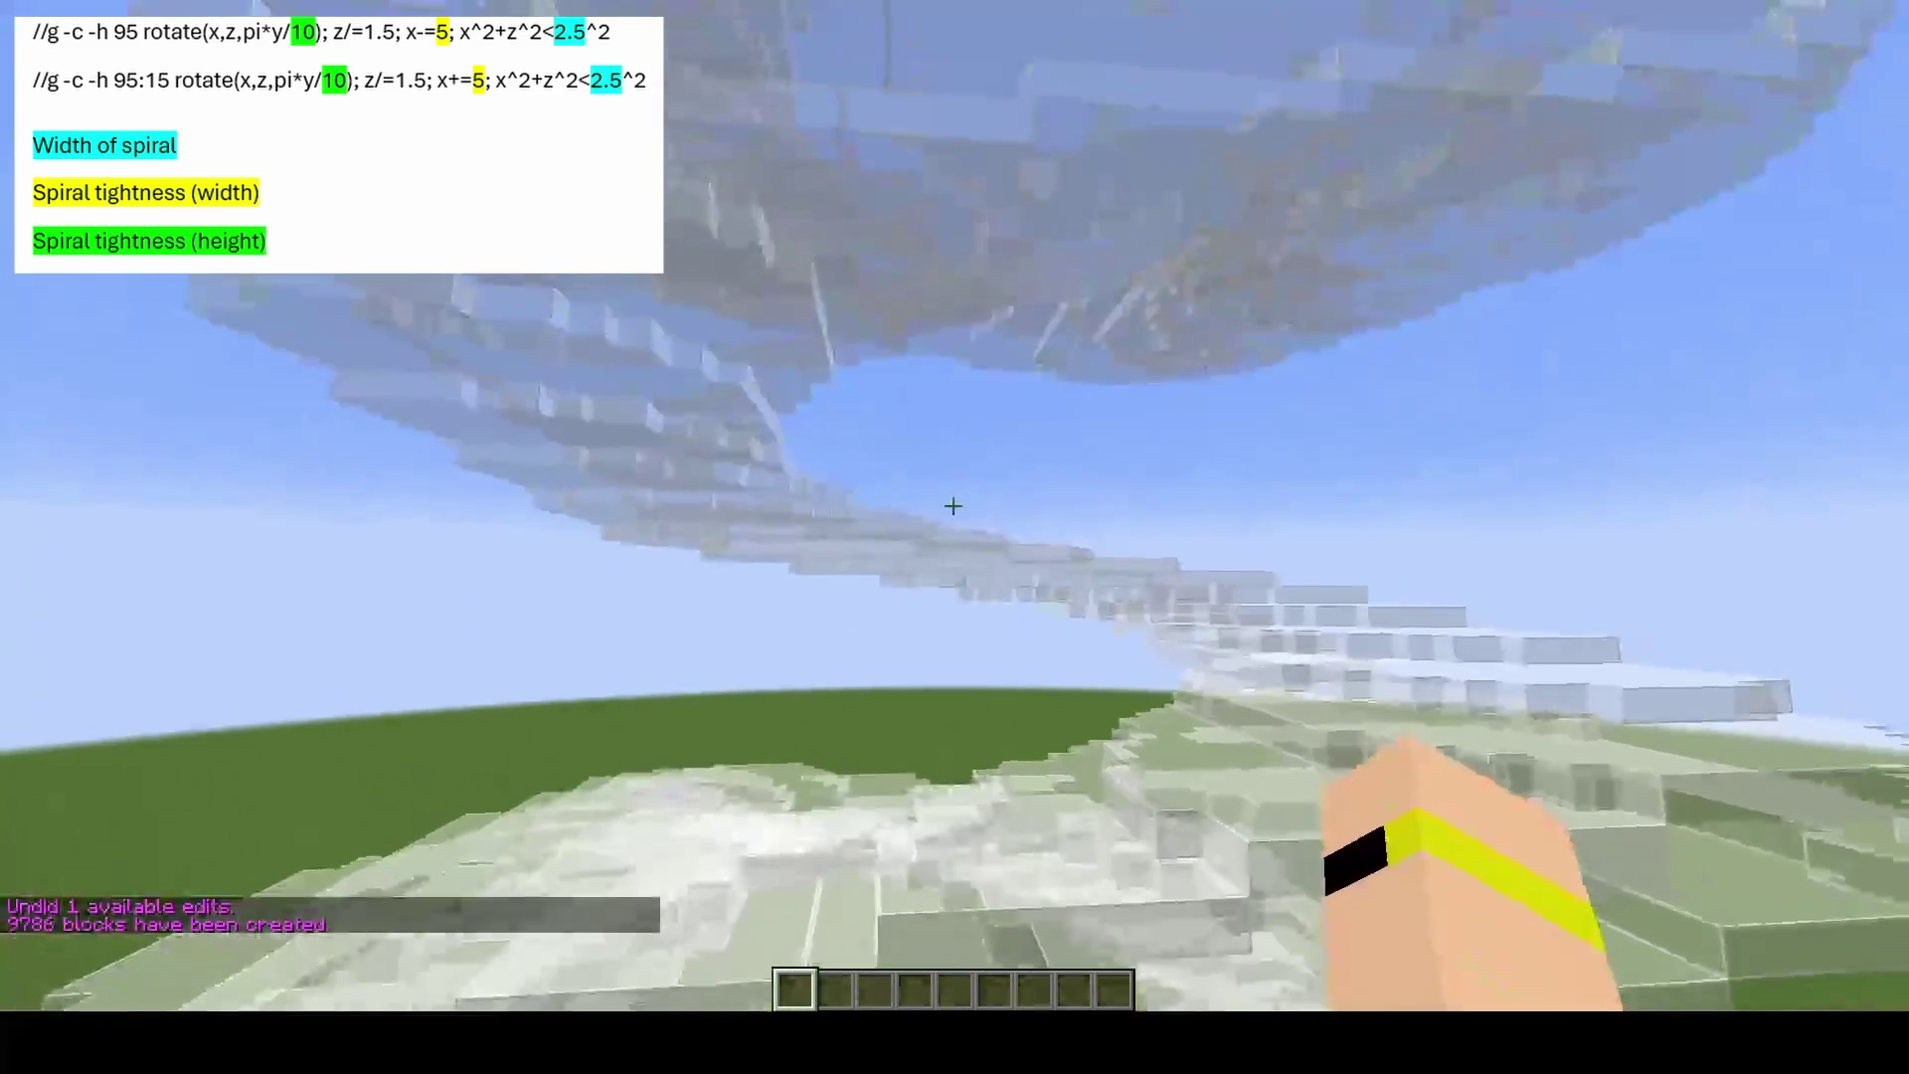
{"action": "key", "text": "s"}
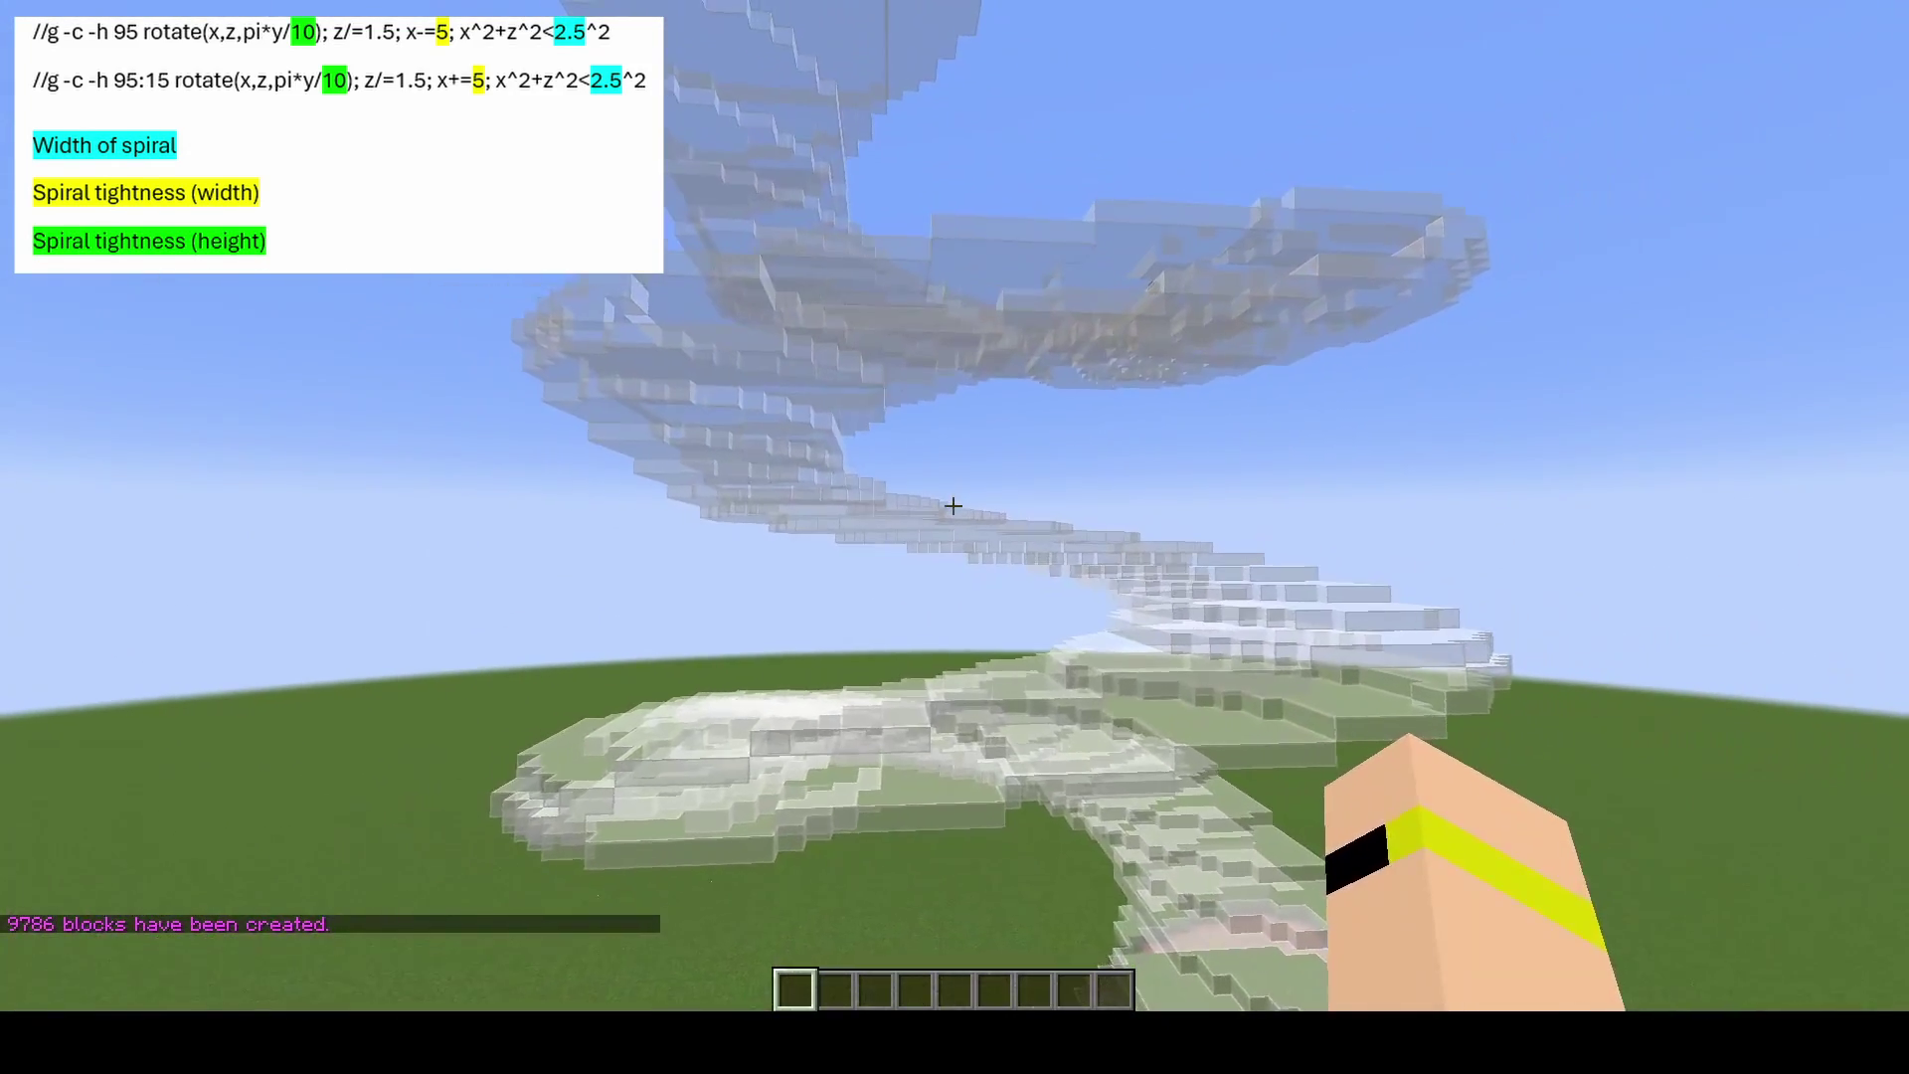
Step: Replace the wide, thick spiral with one using a larger height tightness divisor, and undo that result as well
{"action": "type", "text": "t"}
{"action": "type", "text": "//undo"}
{"action": "key", "text": "Return"}
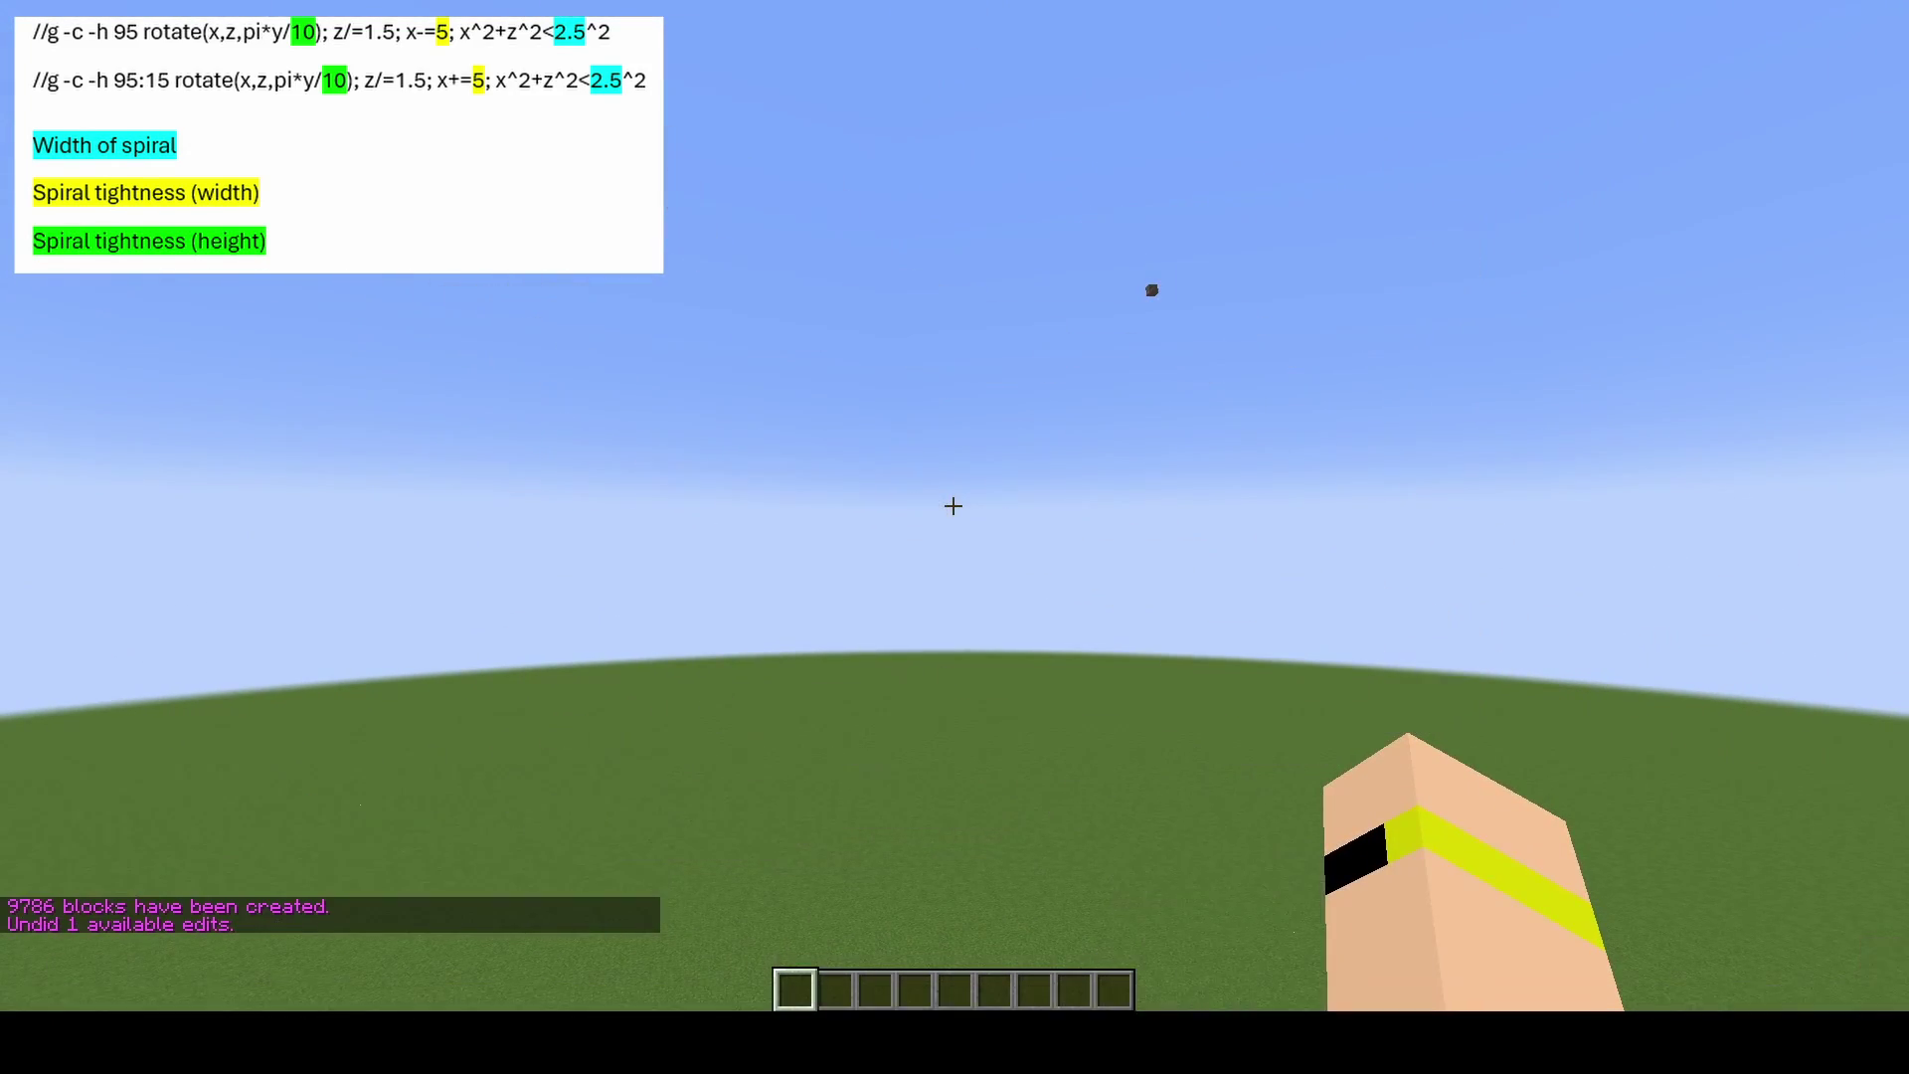
{"action": "key", "text": "t"}
{"action": "key", "text": "Up"}
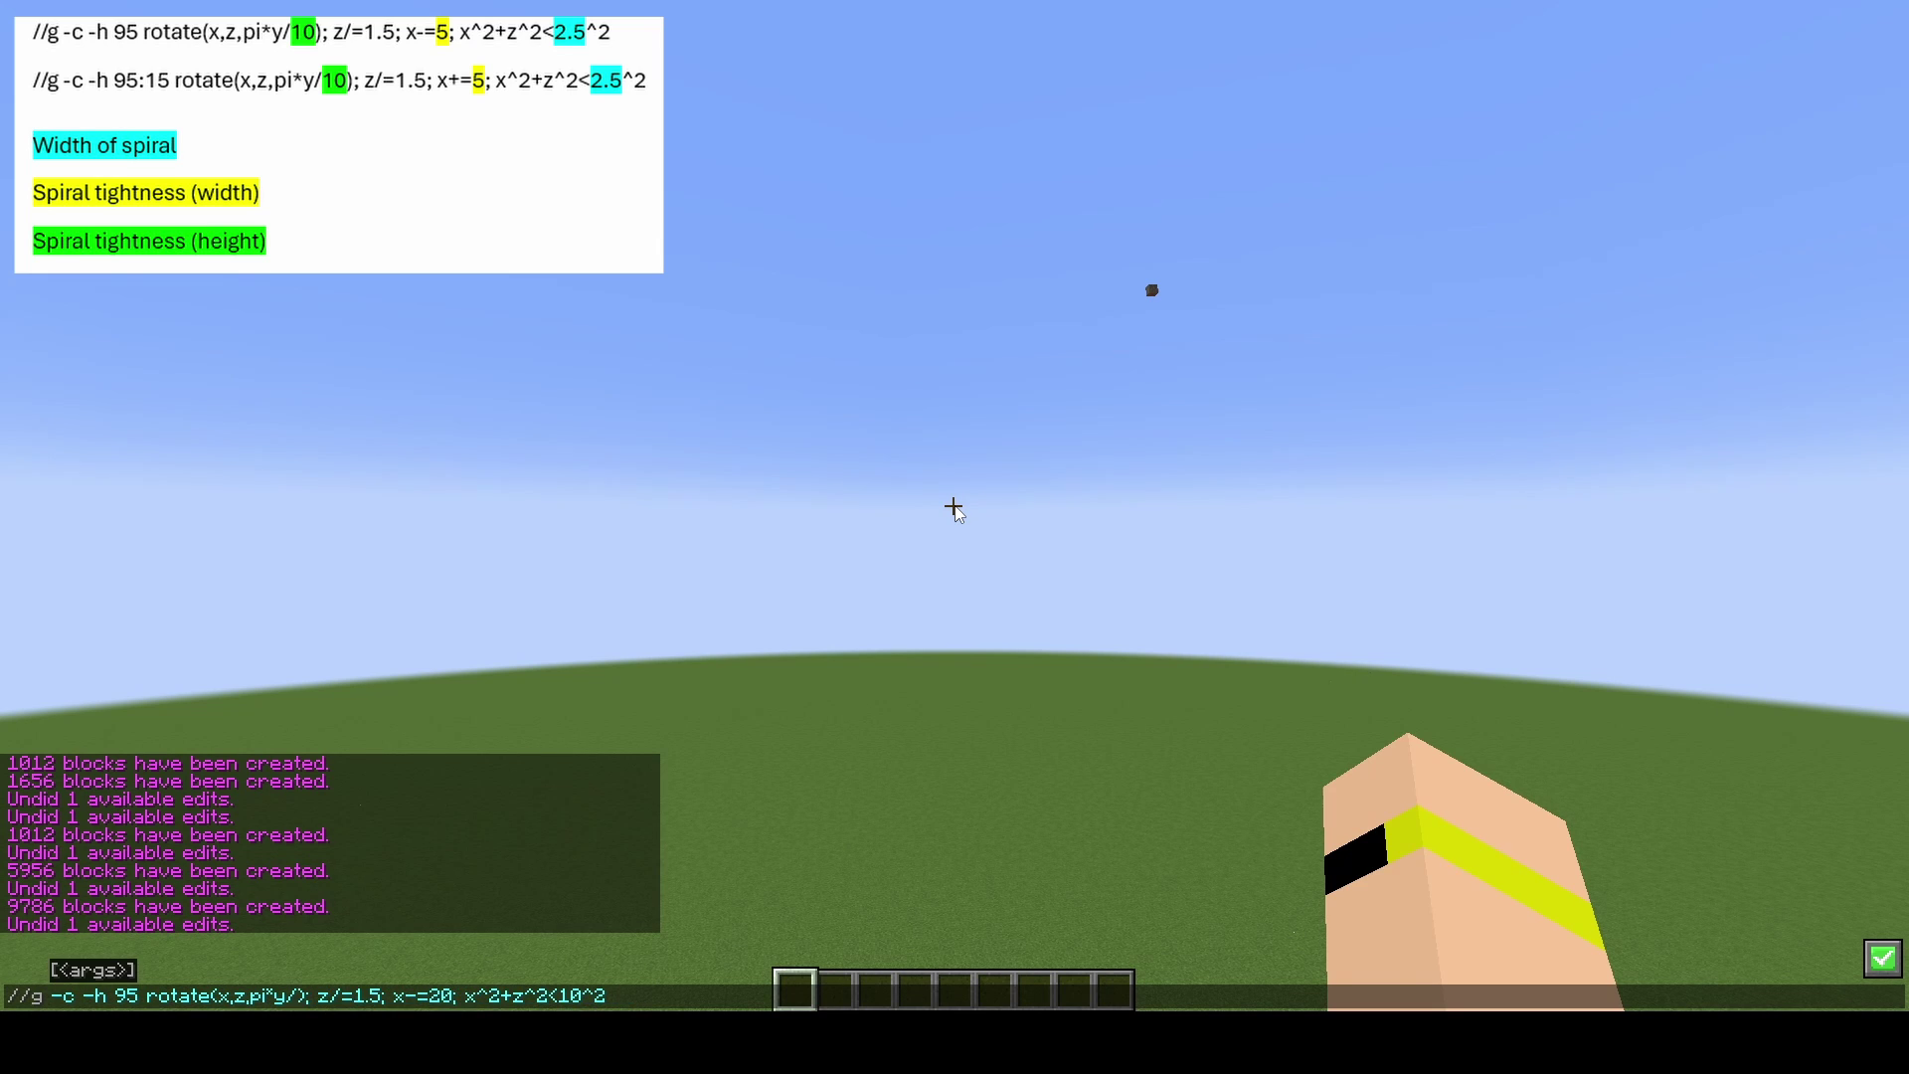
{"action": "key", "text": "Return"}
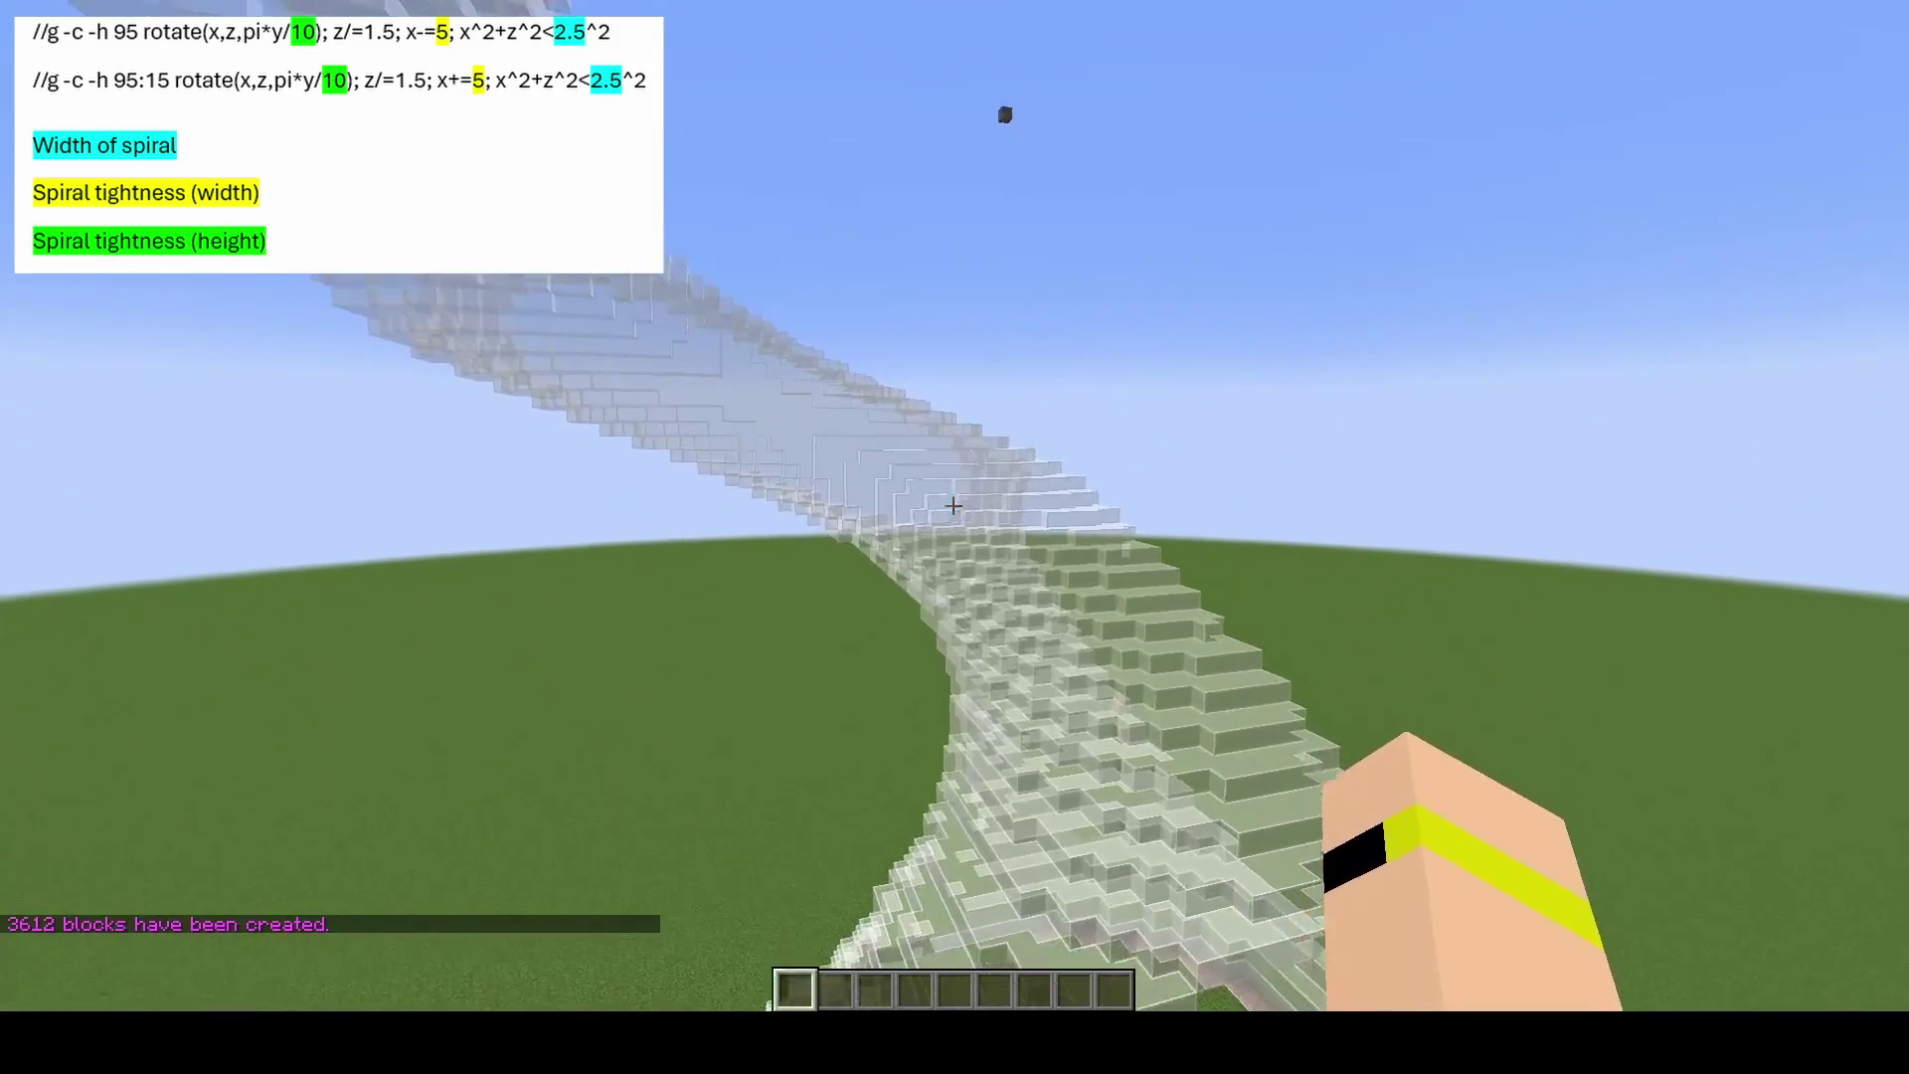
{"action": "key", "text": "slash"}
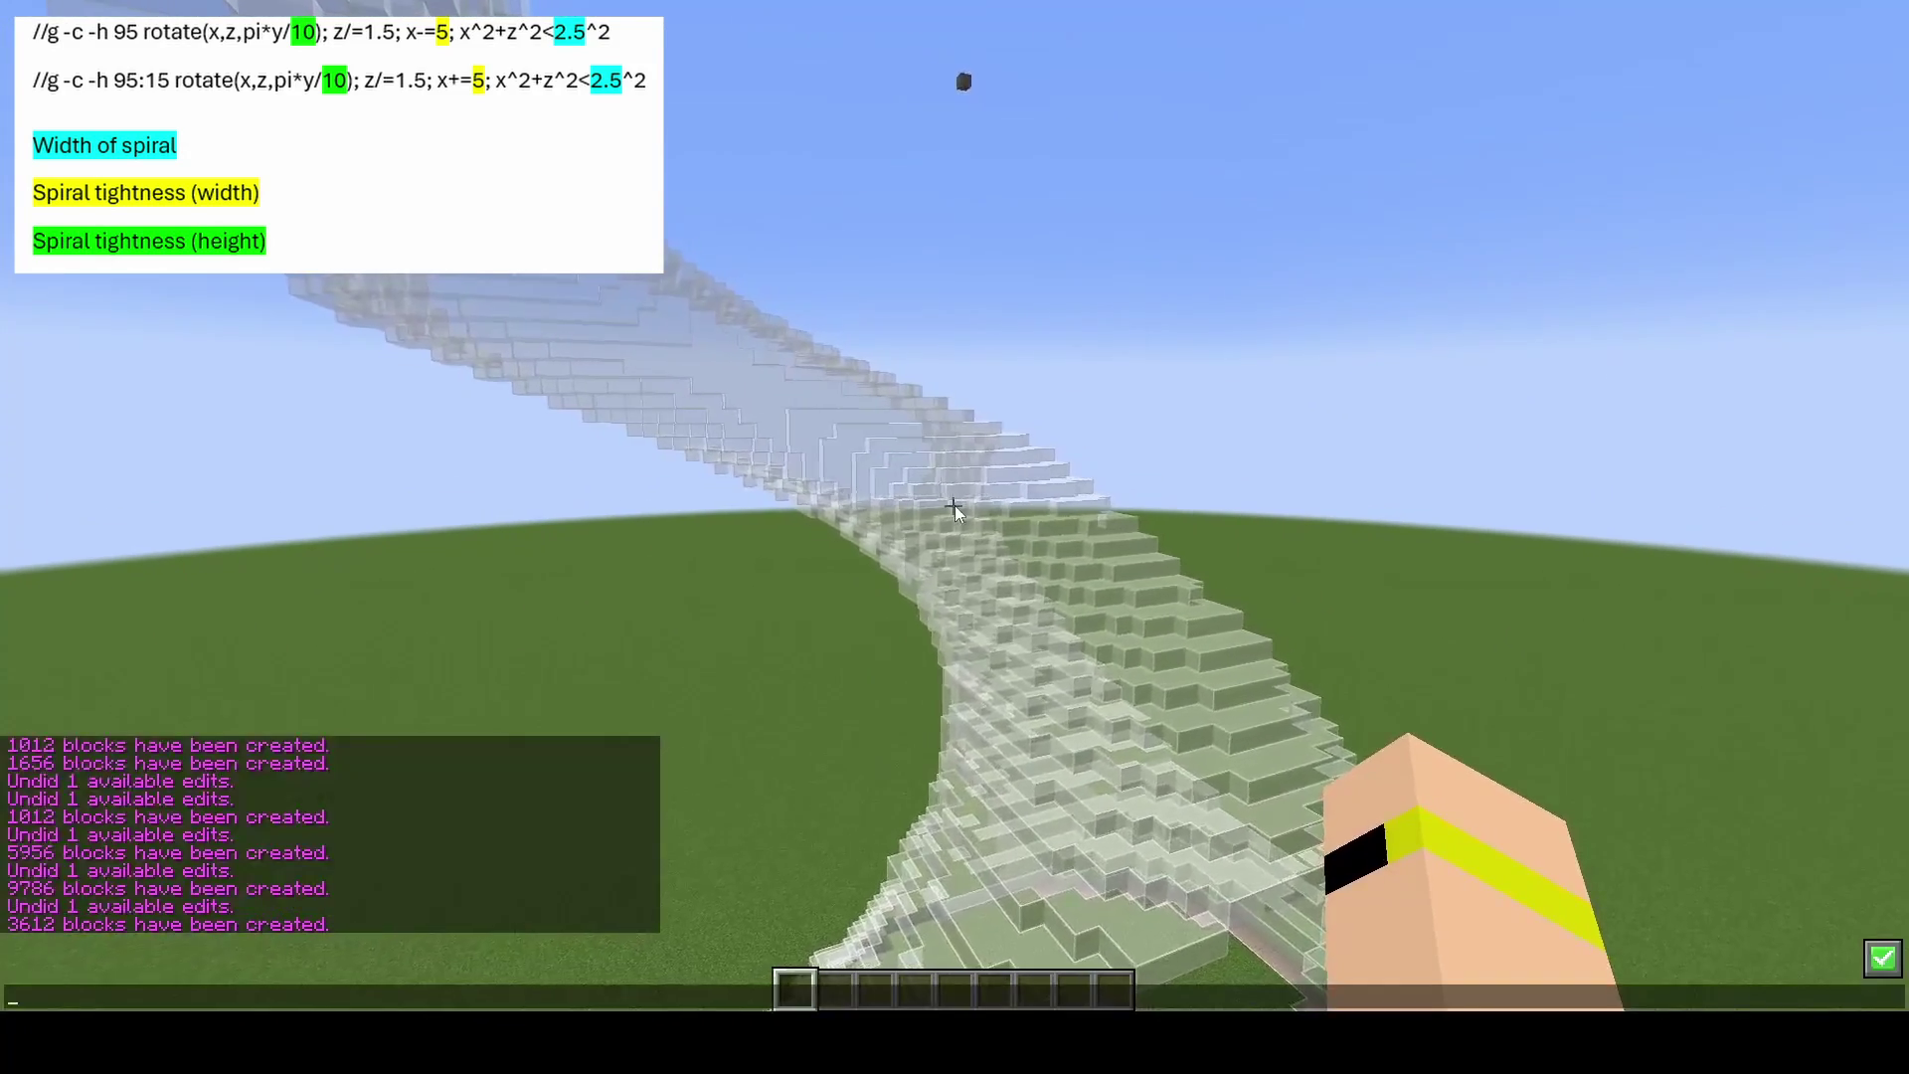
{"action": "type", "text": "/undo"}
{"action": "key", "text": "Return"}
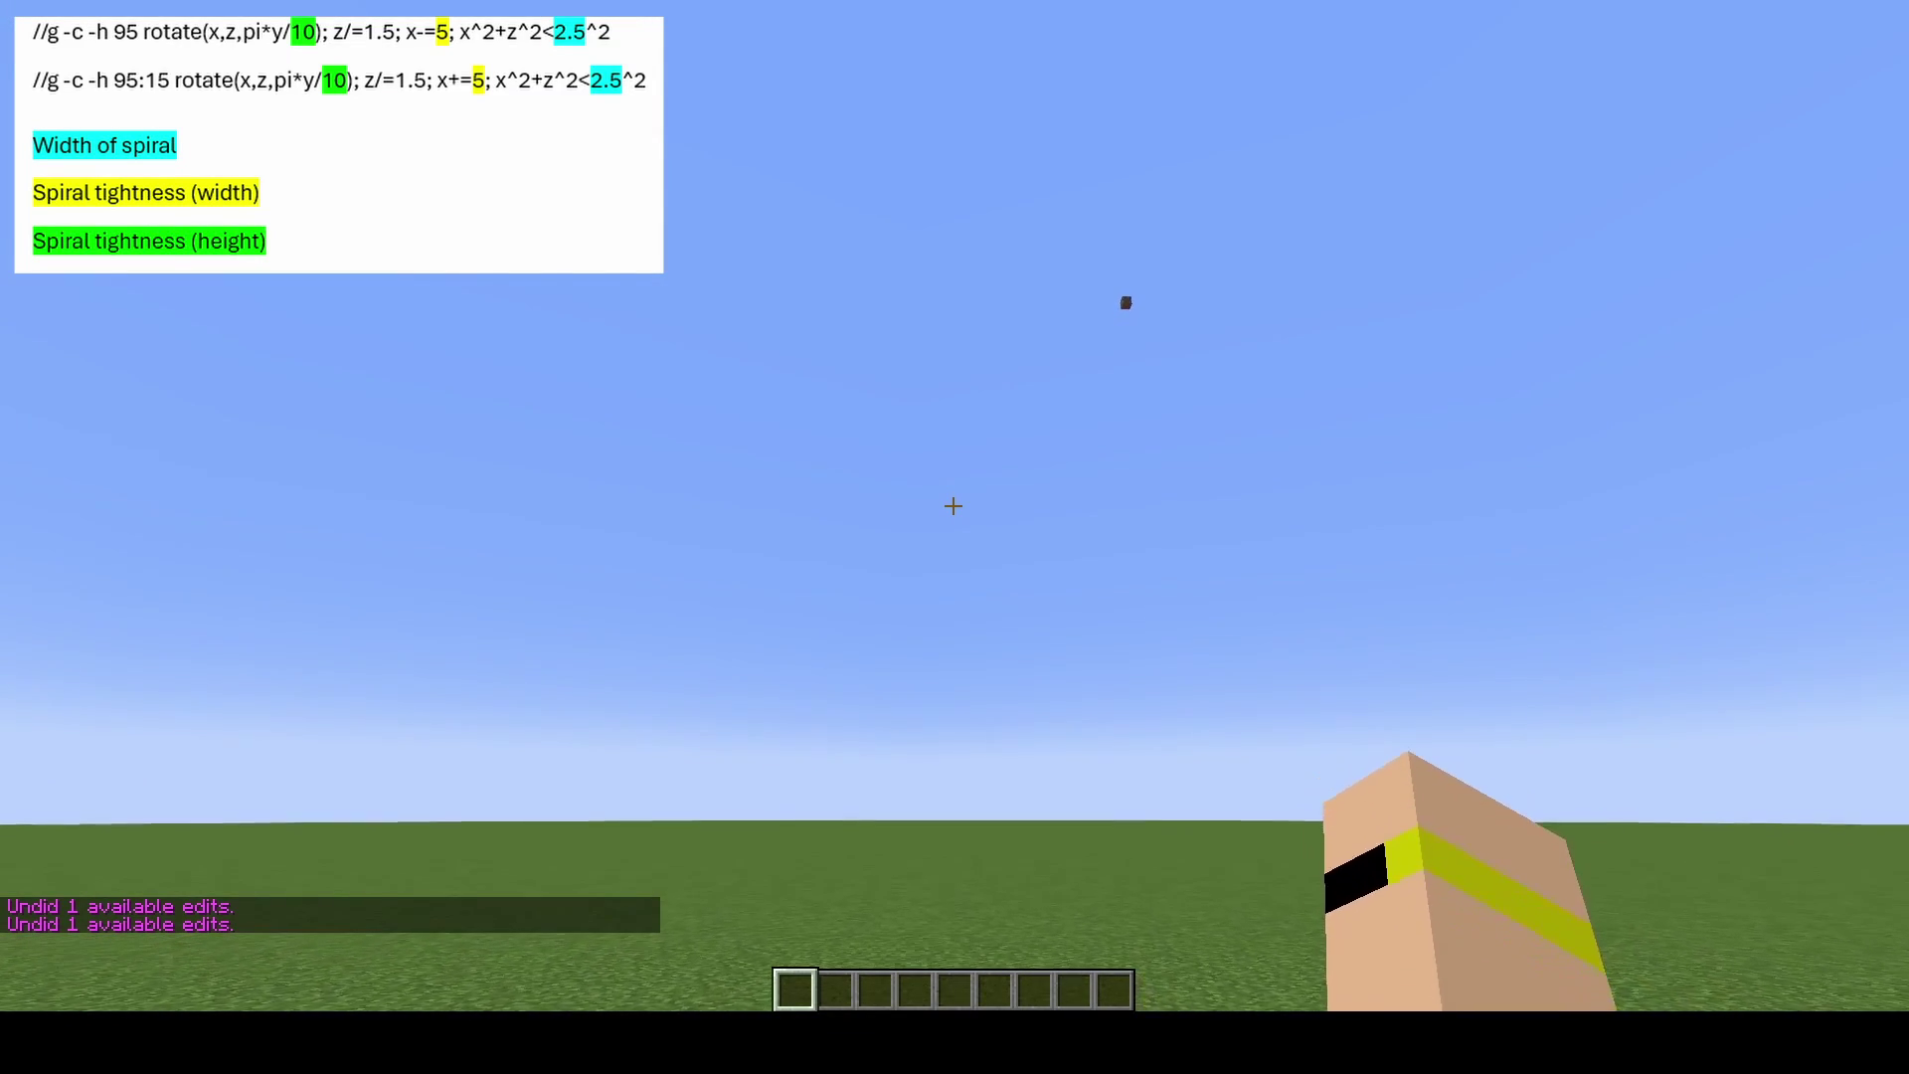
Step: Generate the double glass spiral by running the original //g -c -h 95 command and its black-glass //g -c -h 95:15 counterpart
{"action": "key", "text": "t"}
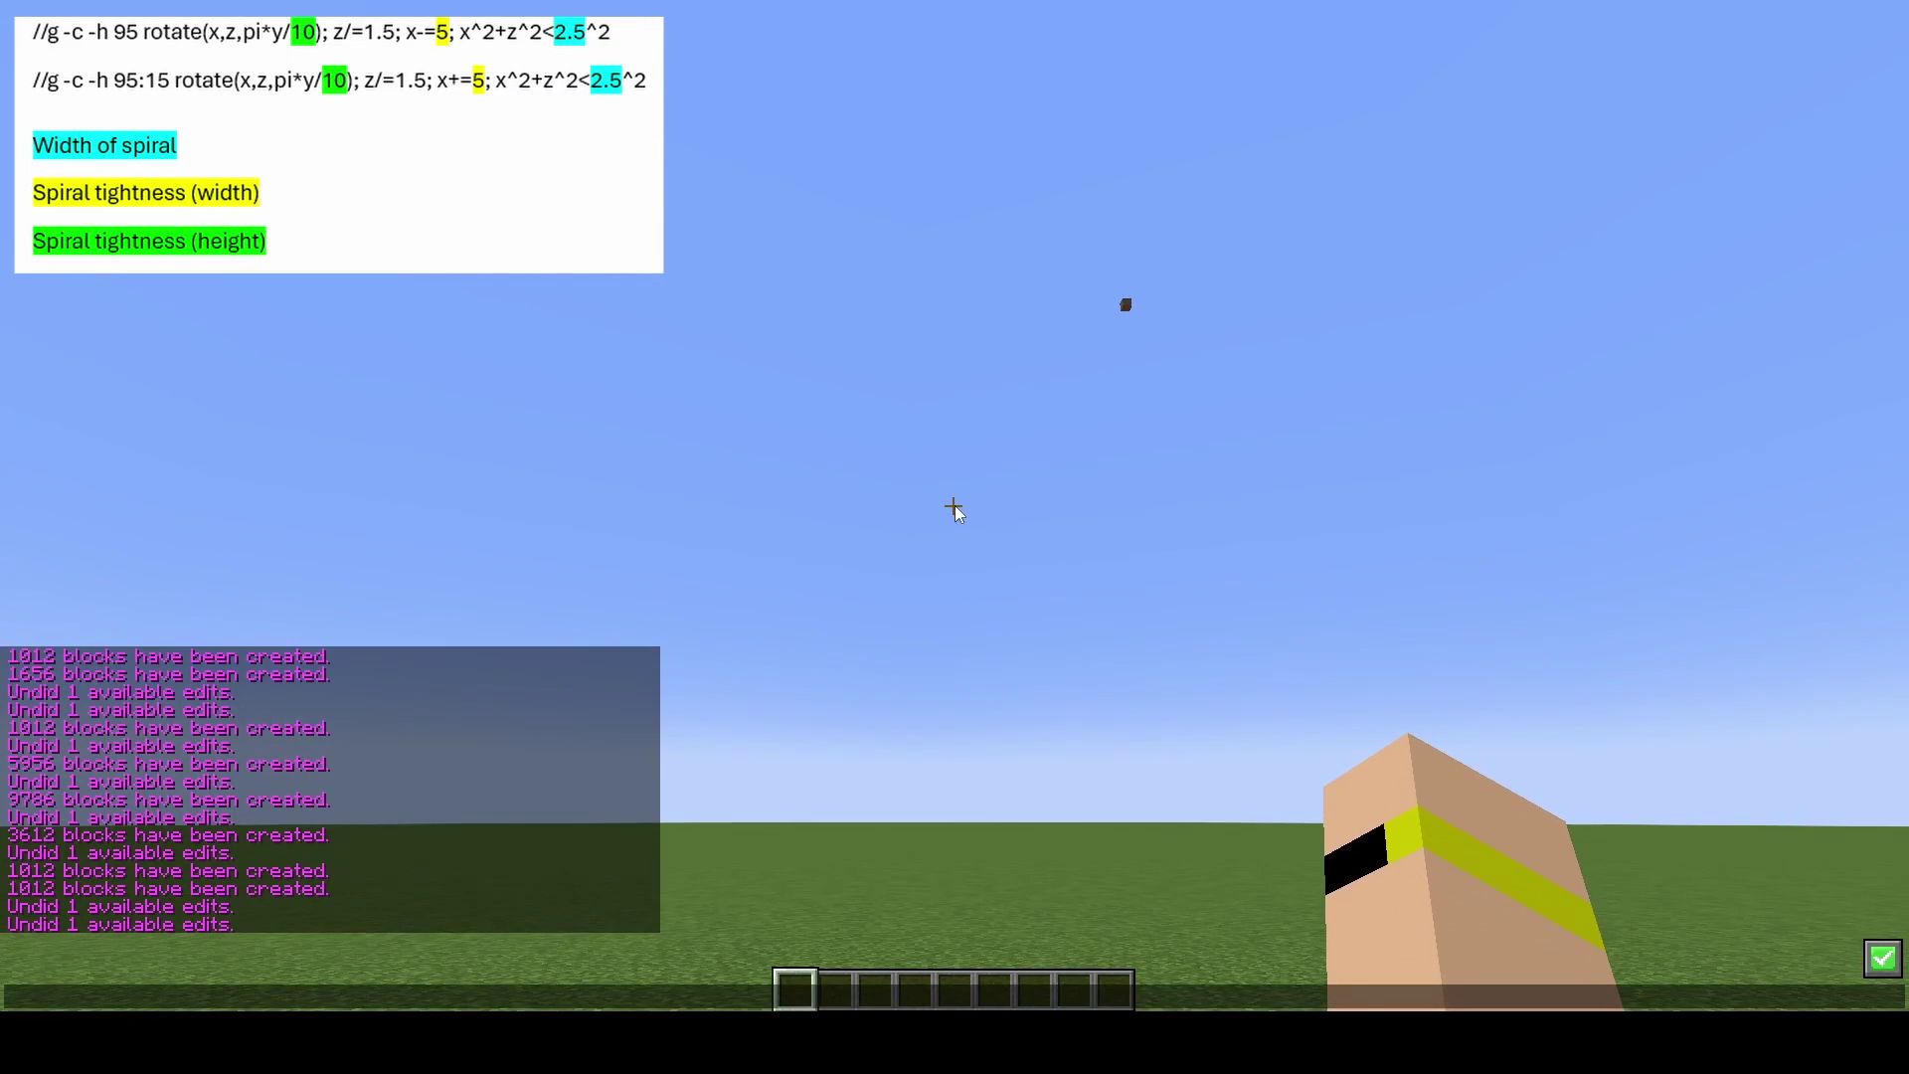
{"action": "key", "text": "Return"}
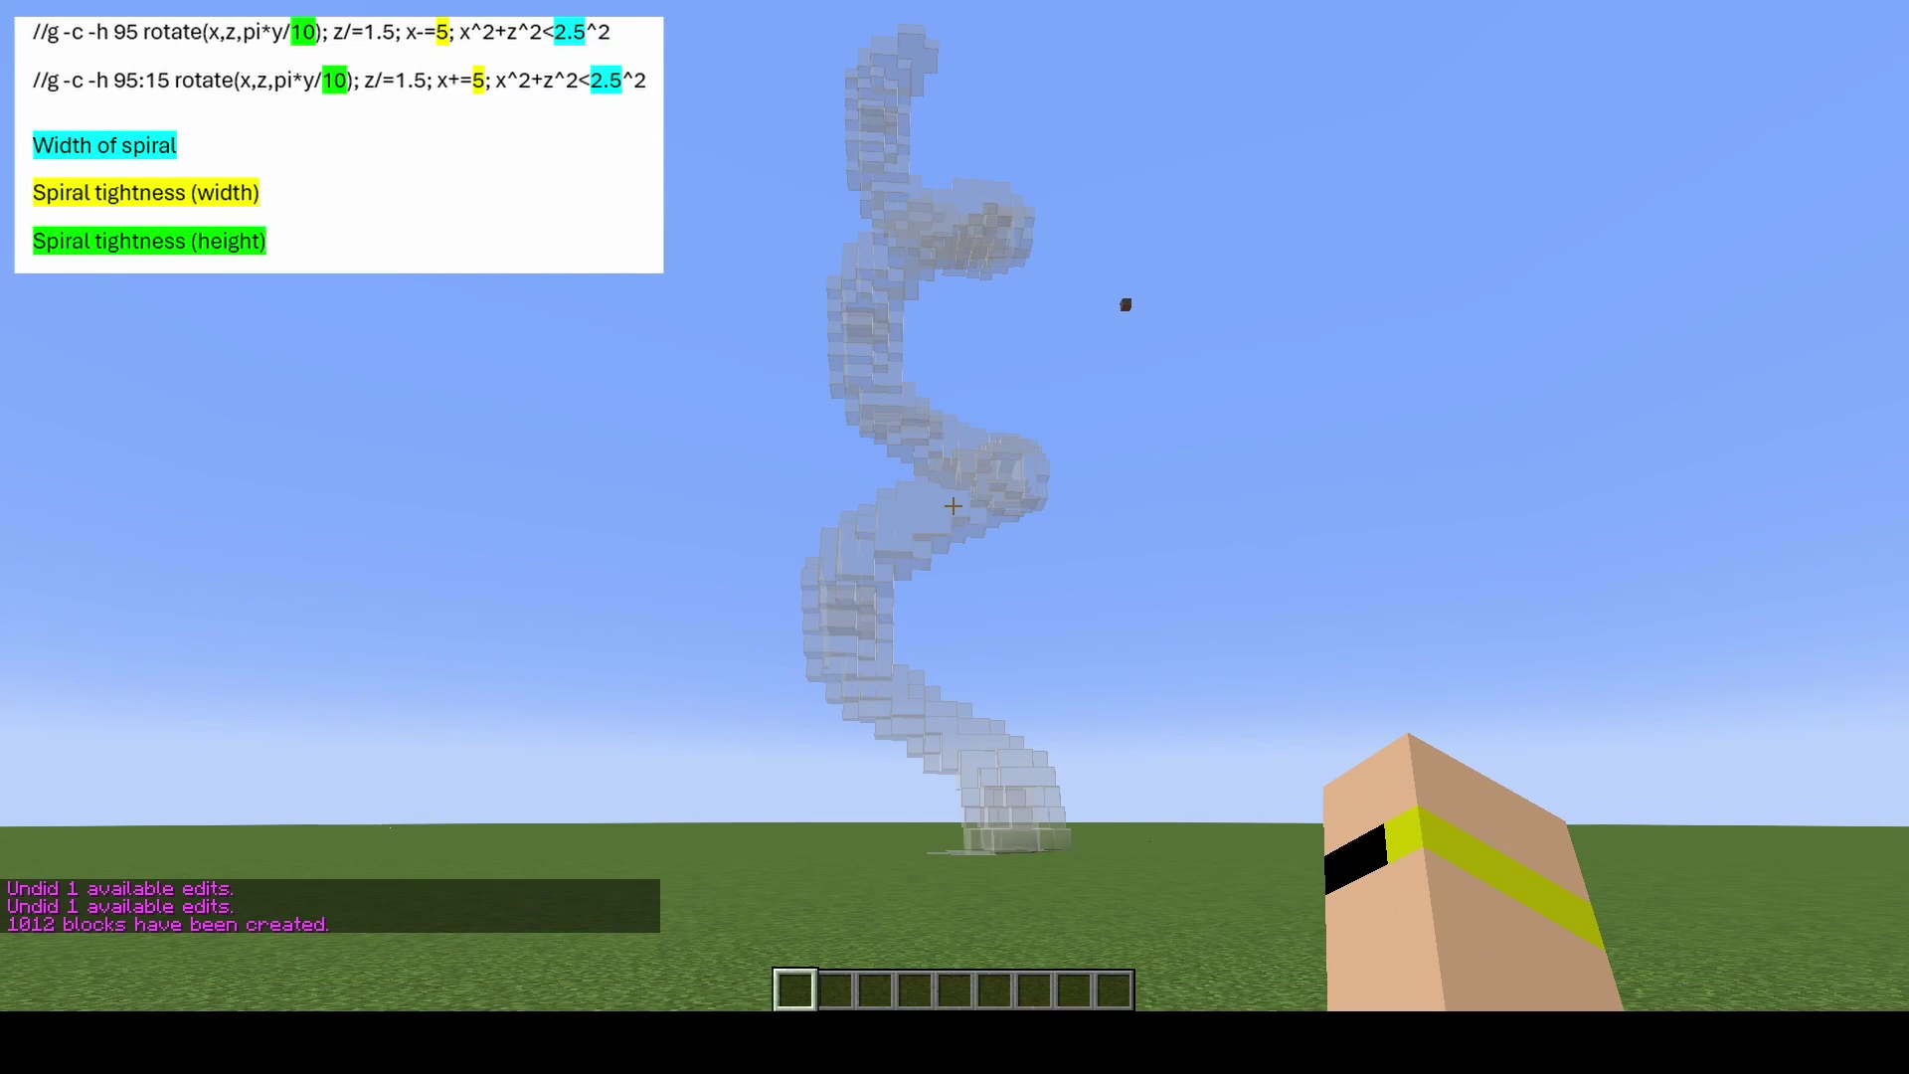
{"action": "key", "text": "t"}
{"action": "key", "text": "Up"}
{"action": "key", "text": "Return"}
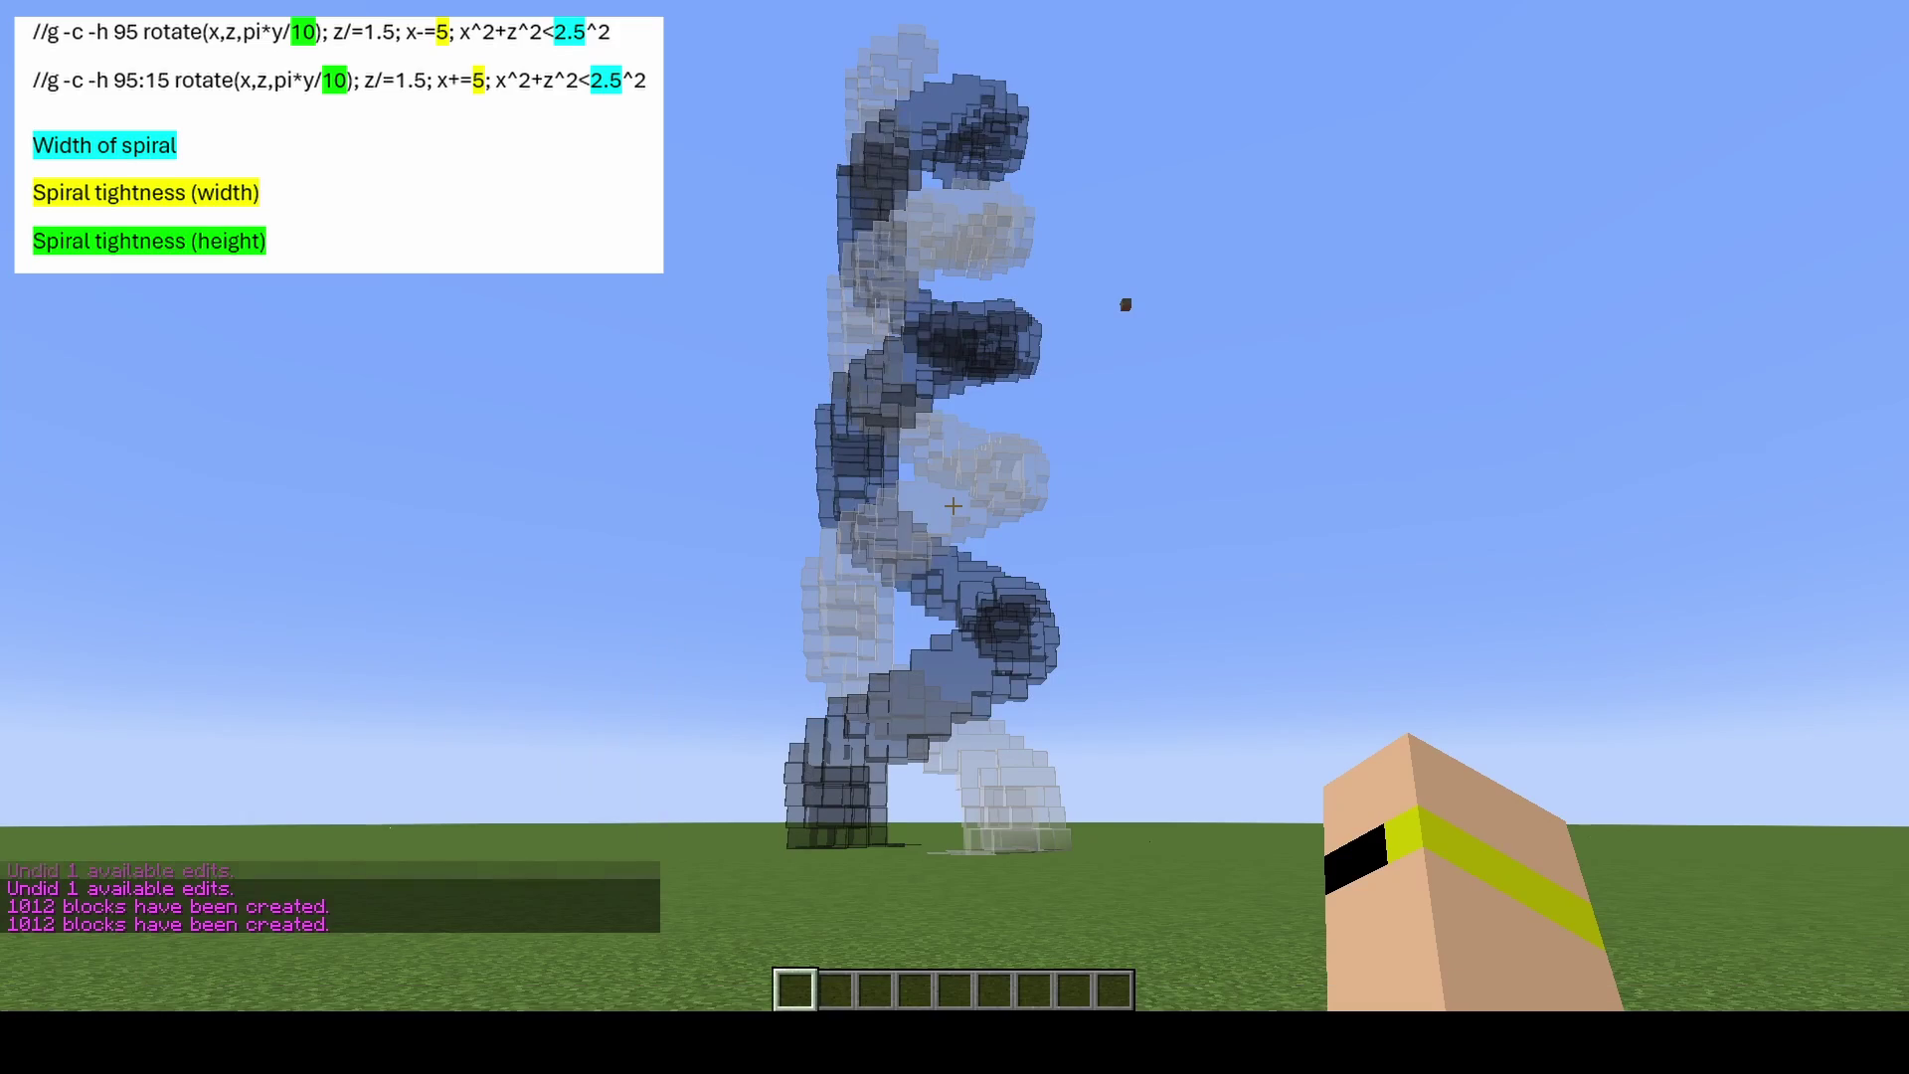
{"action": "key", "text": "w"}
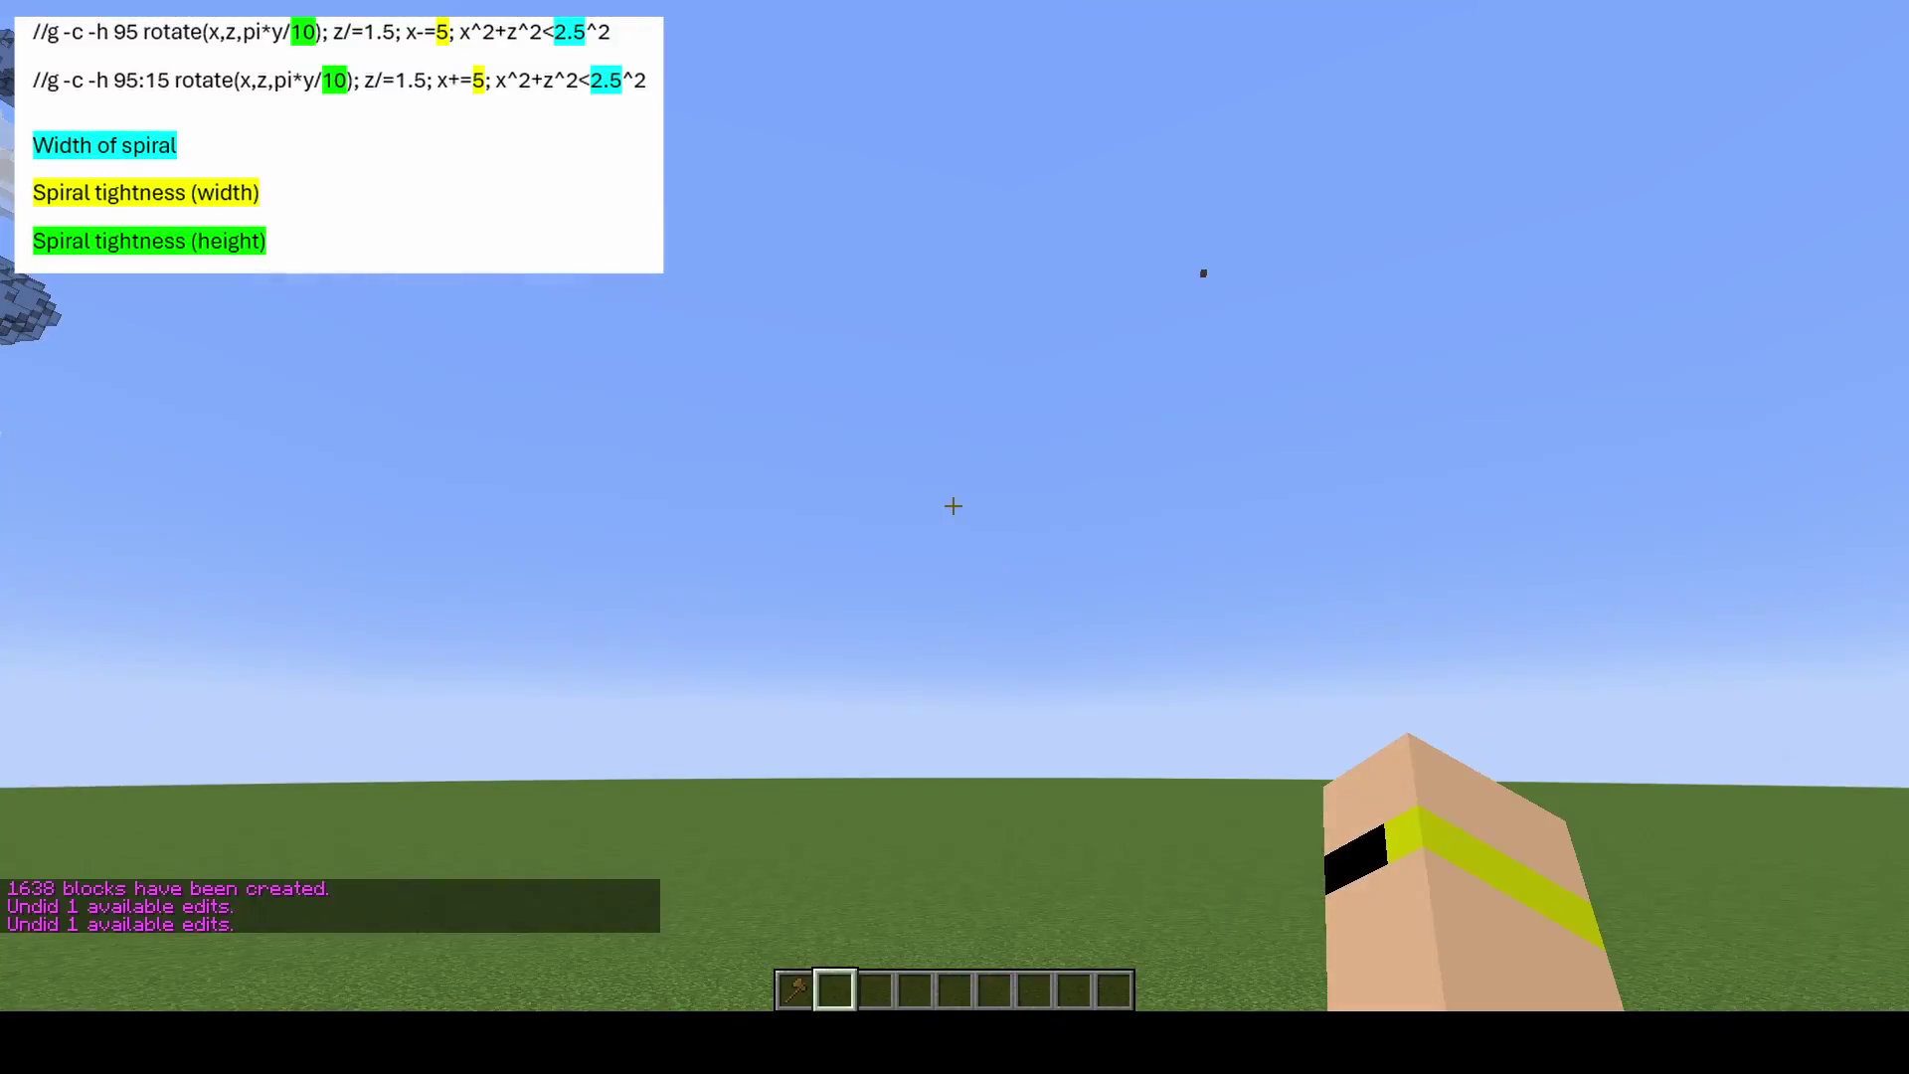
Step: Generate a larger glass spiral beside the first with //g -c -h 95 rotate(x,z,pi*y/30); z/=1.5; x-=15; x^2+z^2<8^2
{"action": "key", "text": "t"}
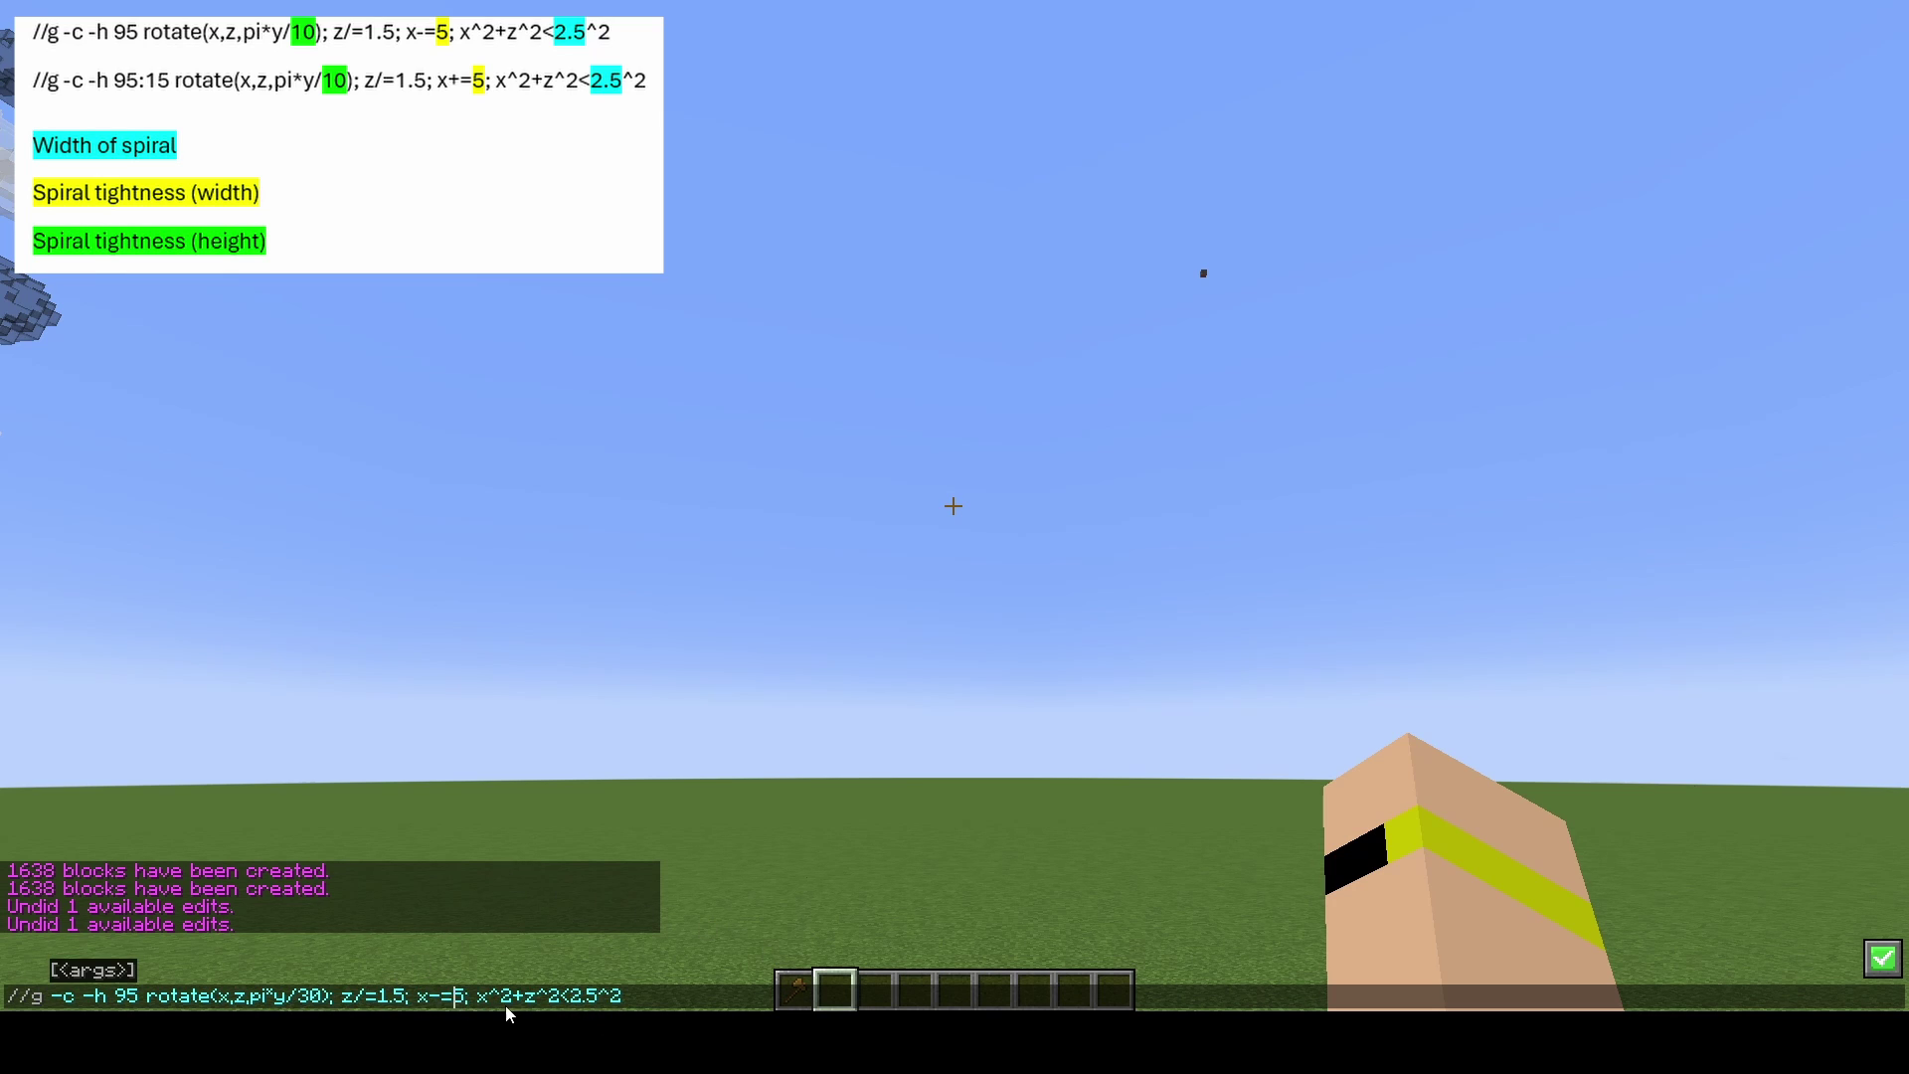
{"action": "type", "text": "15;"}
{"action": "left_click", "coordinate": [594, 1002]}
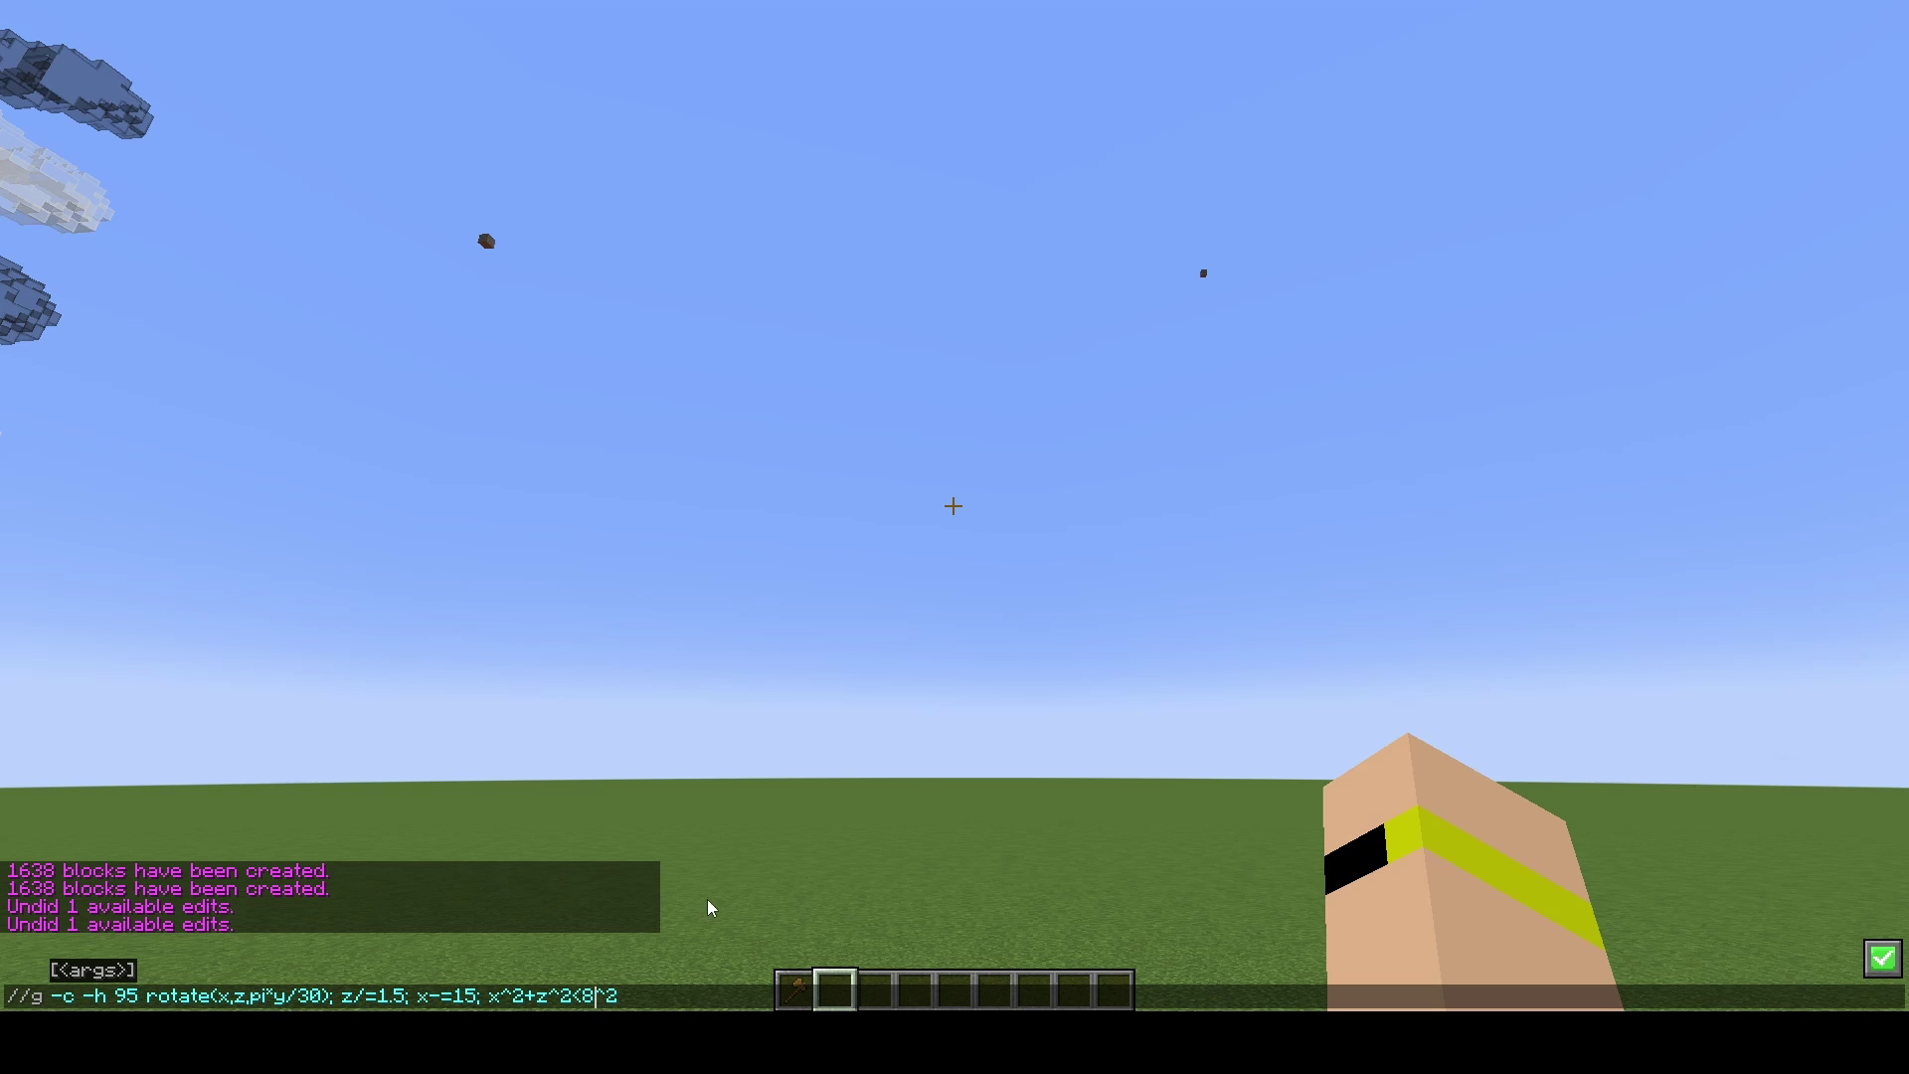
{"action": "key", "text": "Return"}
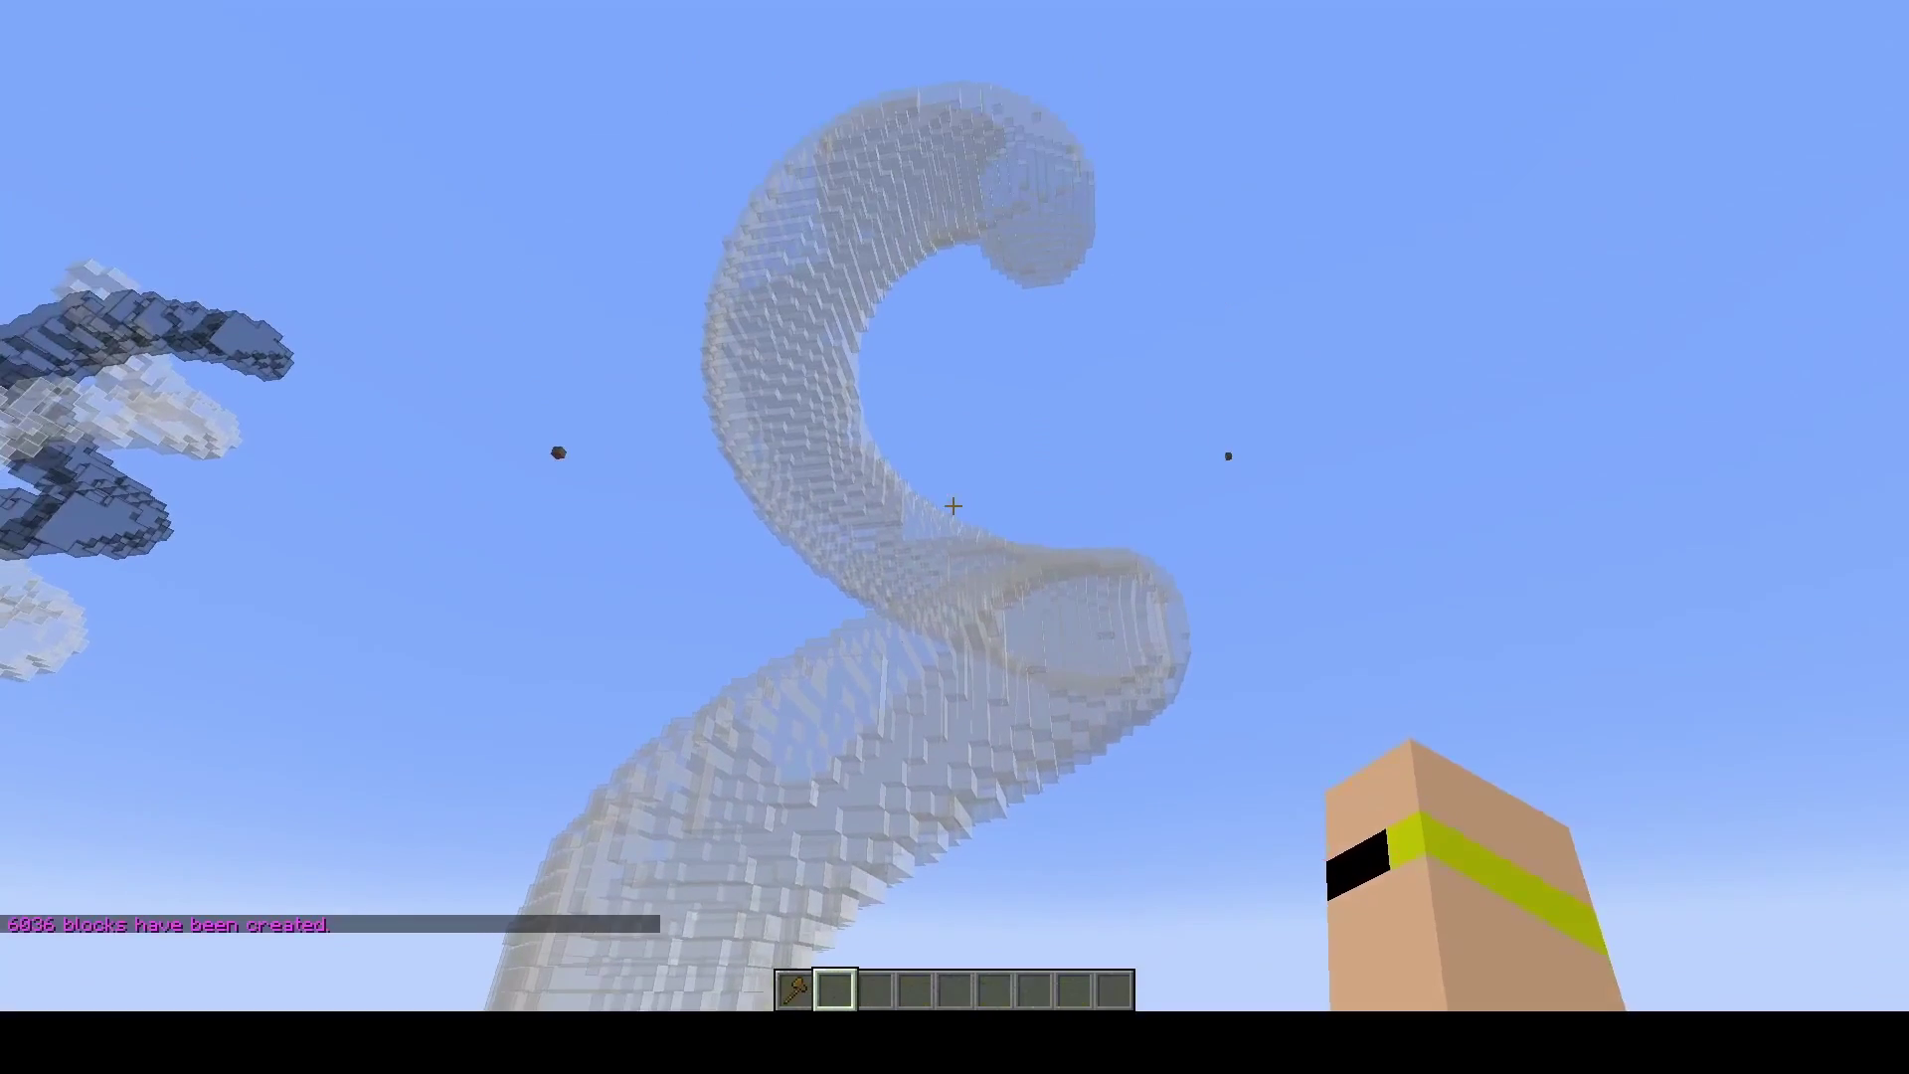
Step: Generate the larger spiral's black-glass strand with the 95:15 command, using pi*y/30, x+=15 and the same thickness as the first strand
{"action": "key", "text": "t"}
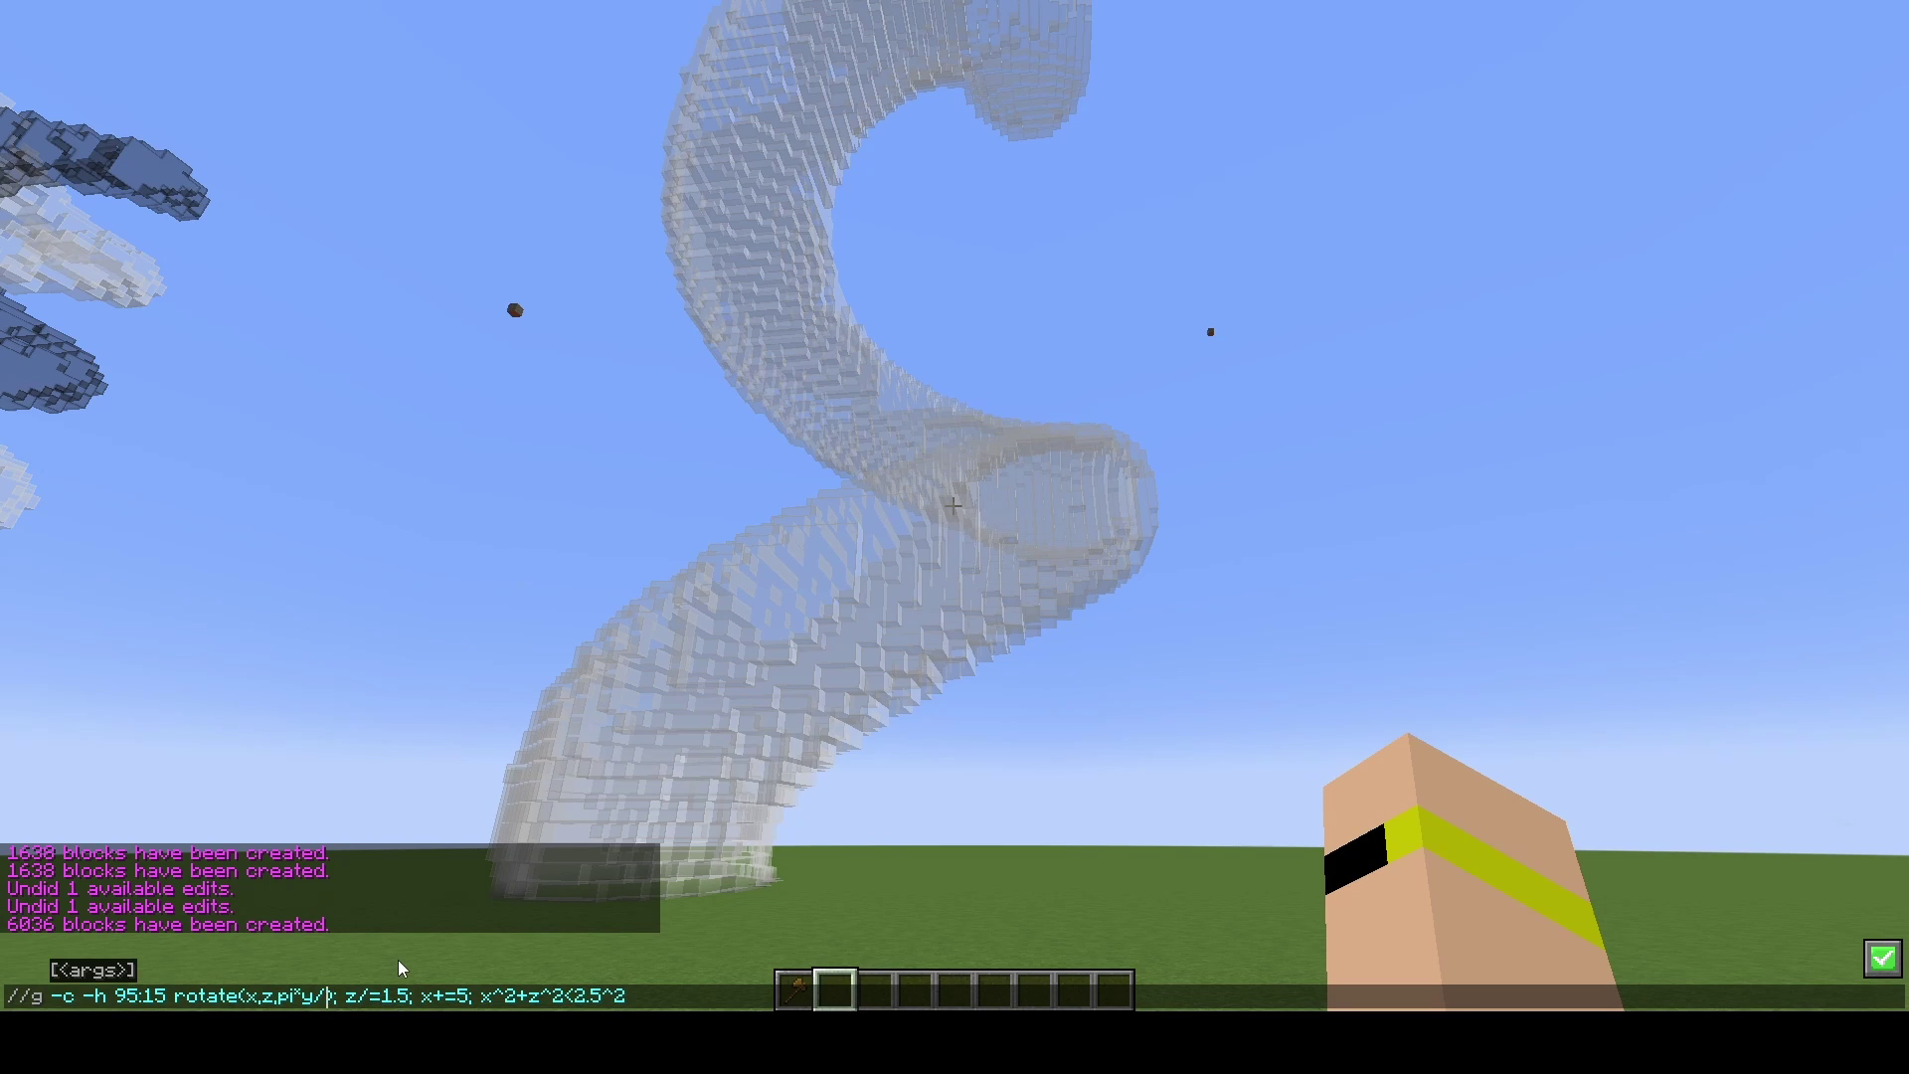
{"action": "type", "text": "30"}
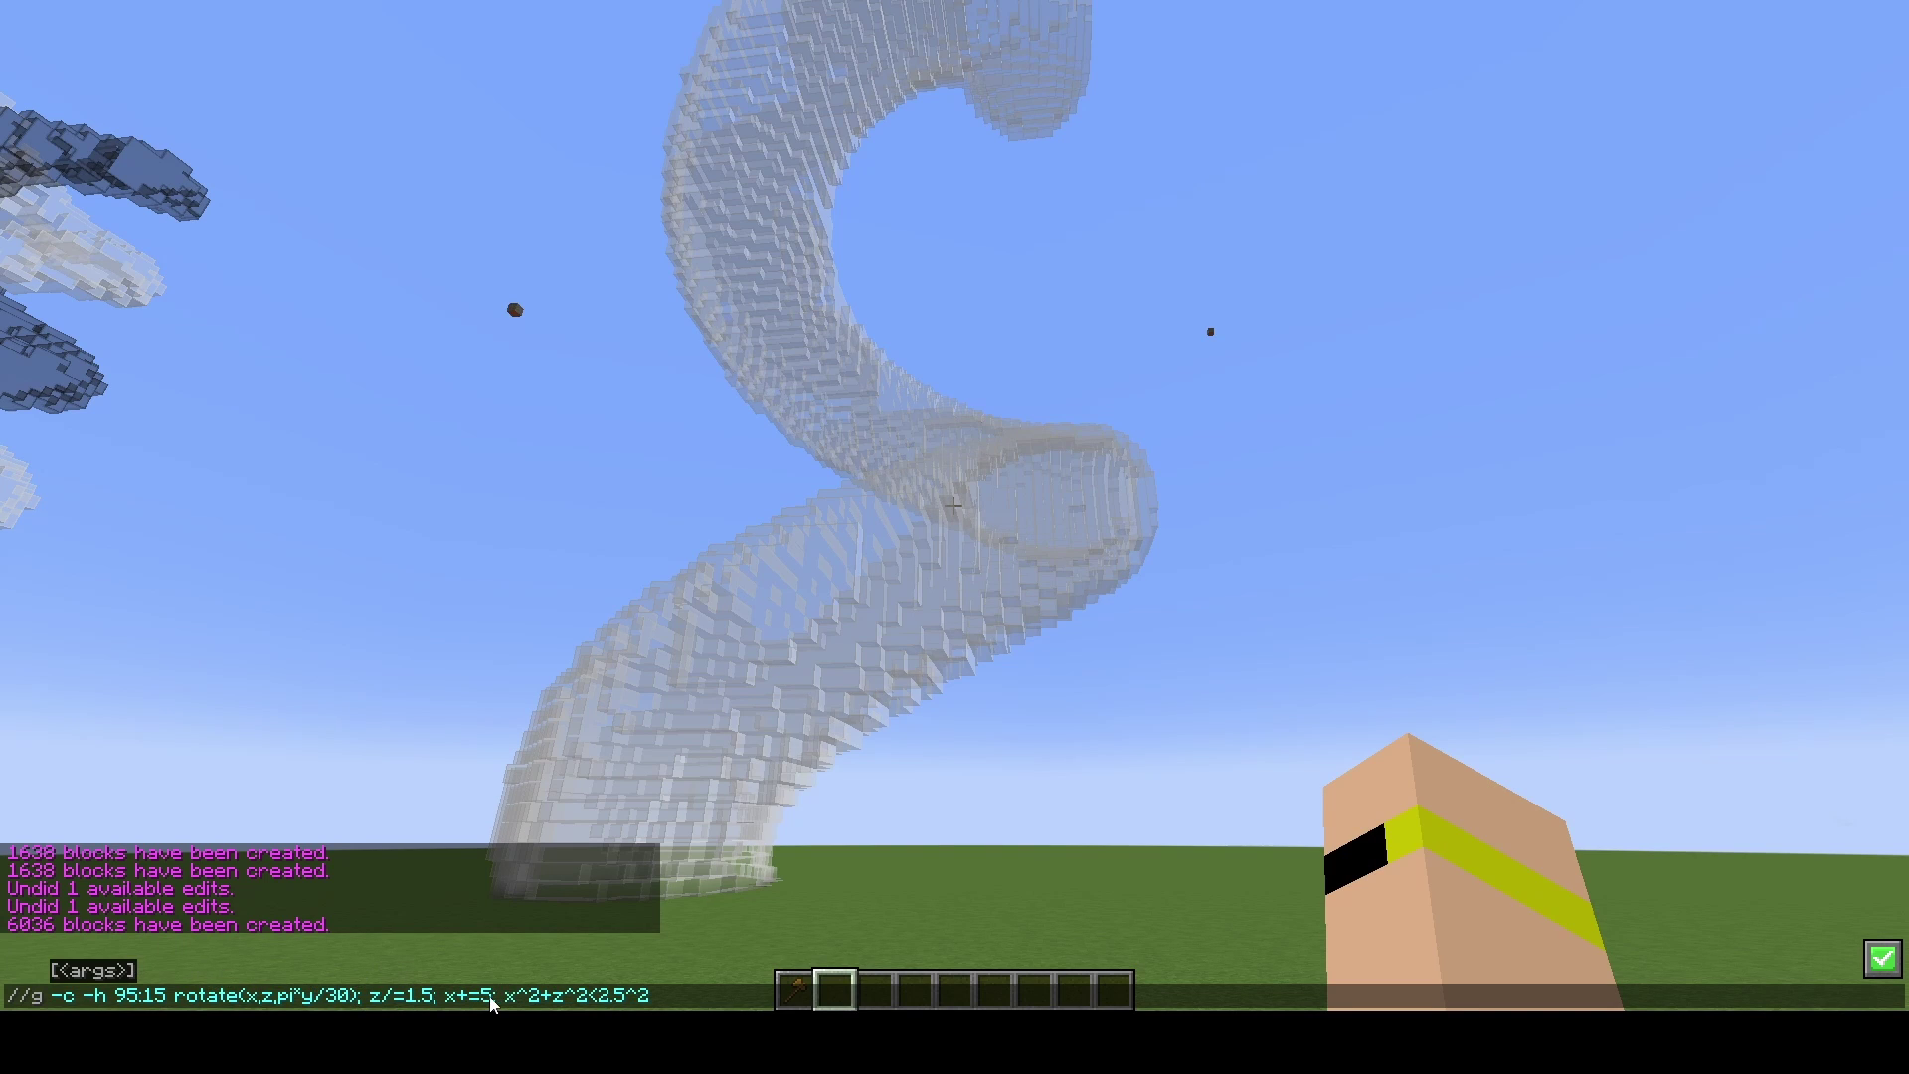
{"action": "key", "text": "BackSpace"}
{"action": "type", "text": "15"}
{"action": "key", "text": "Delete"}
{"action": "key", "text": "Delete"}
{"action": "key", "text": "Return"}
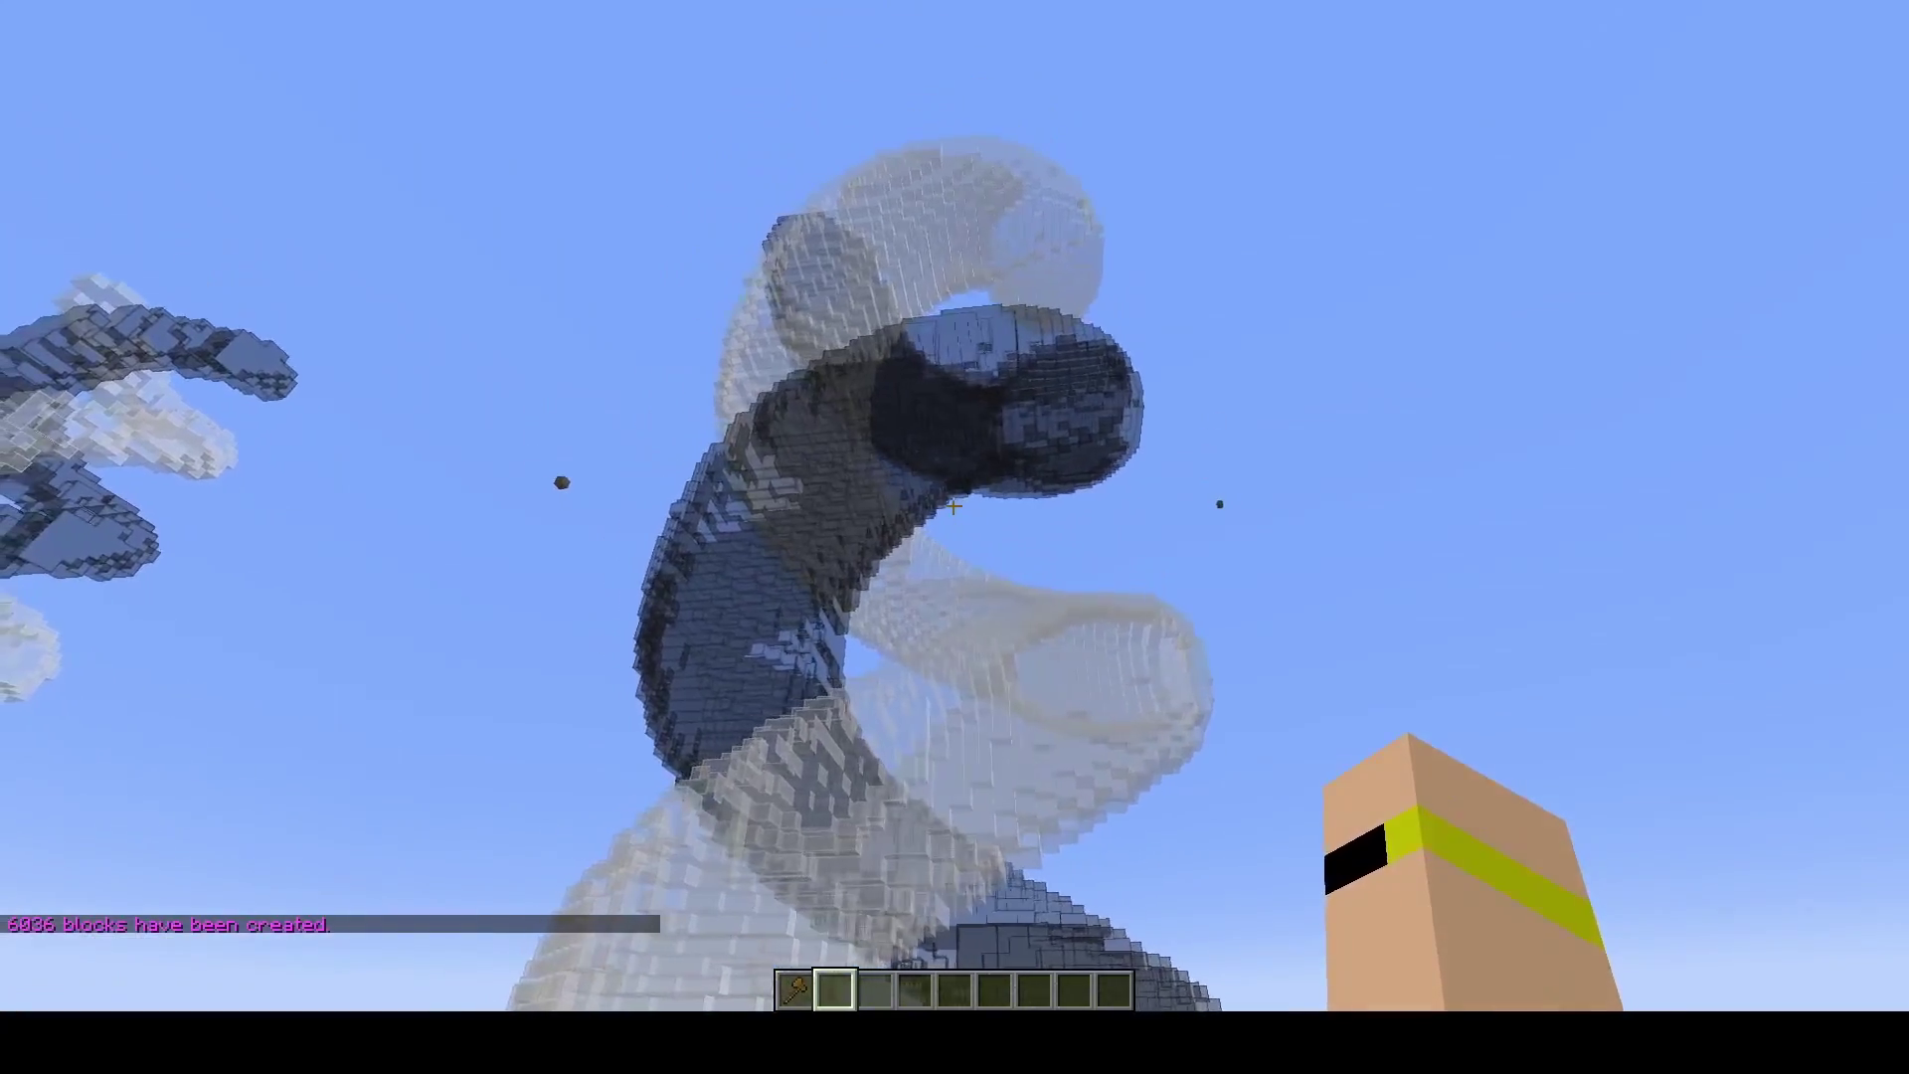
Step: Fly around the finished double spirals and compare the large one with the smaller ones
{"action": "key", "text": "s"}
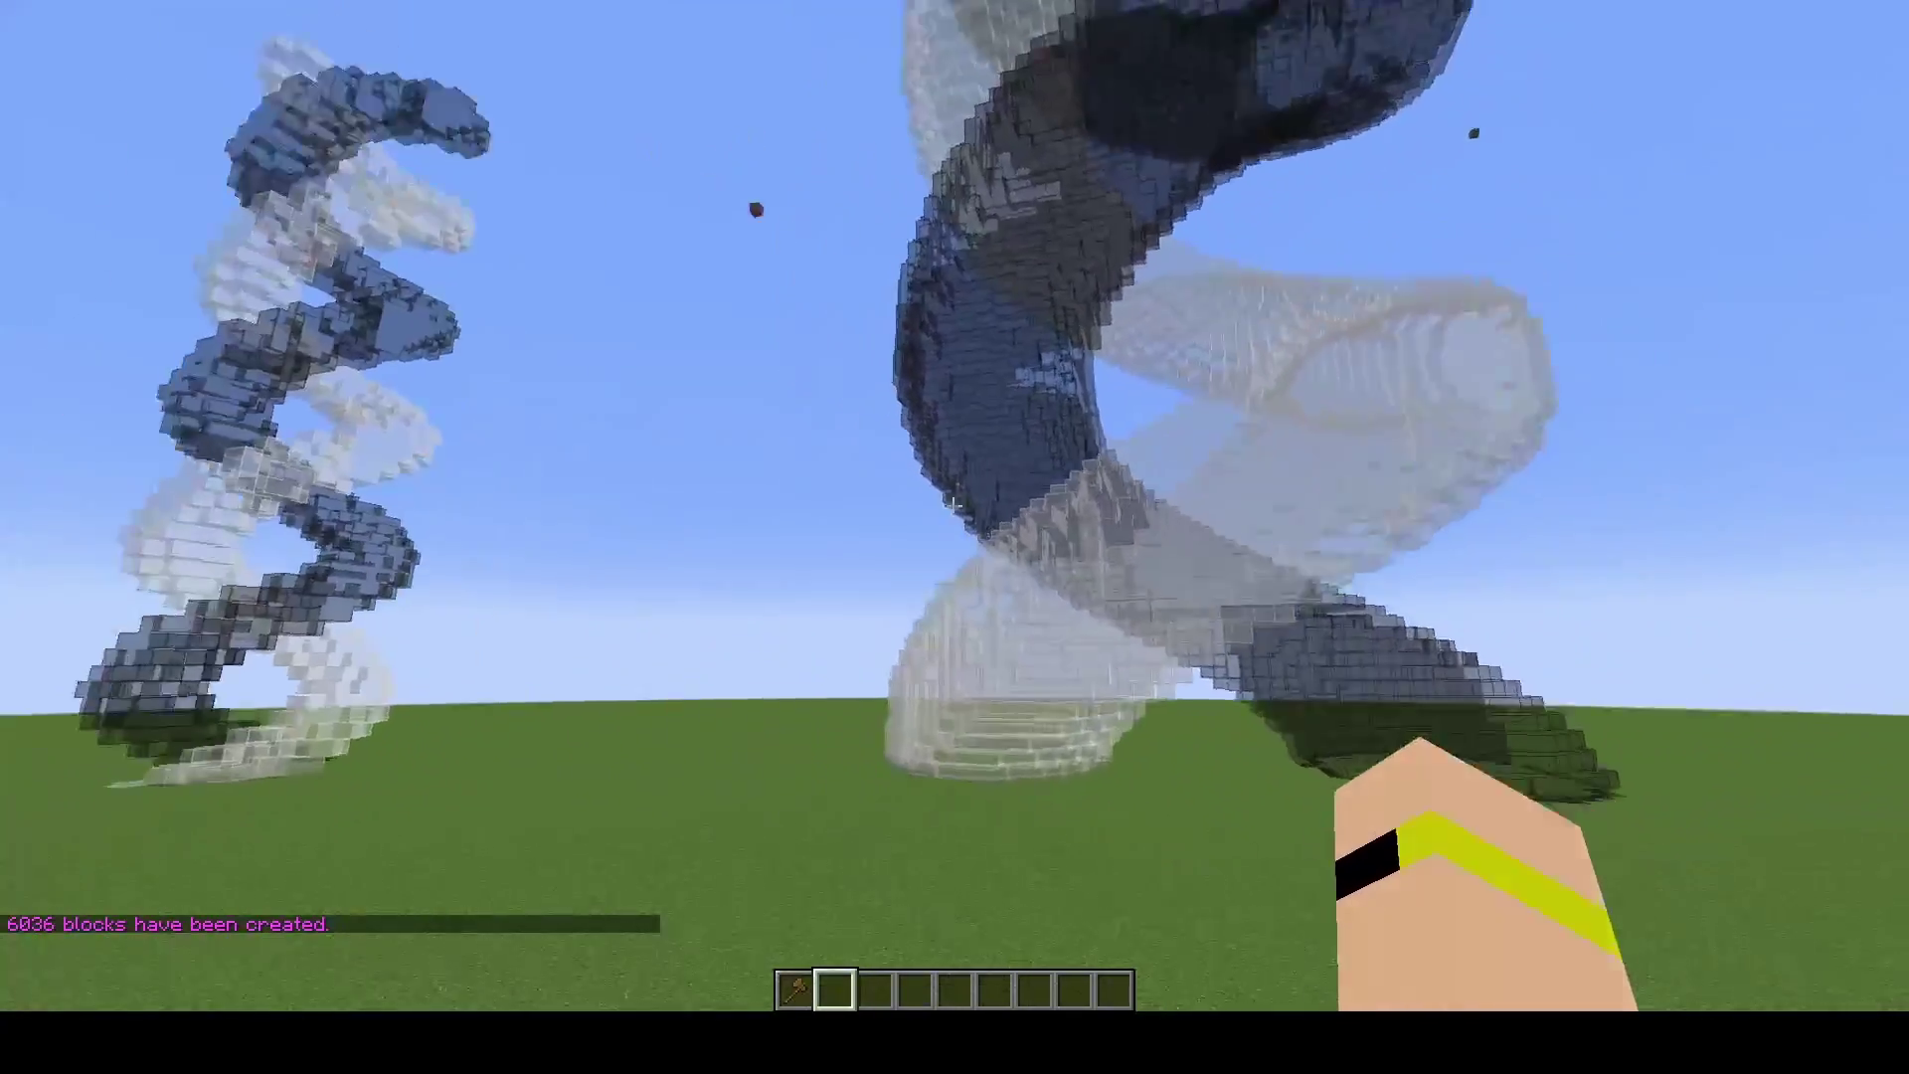
{"action": "key", "text": "space"}
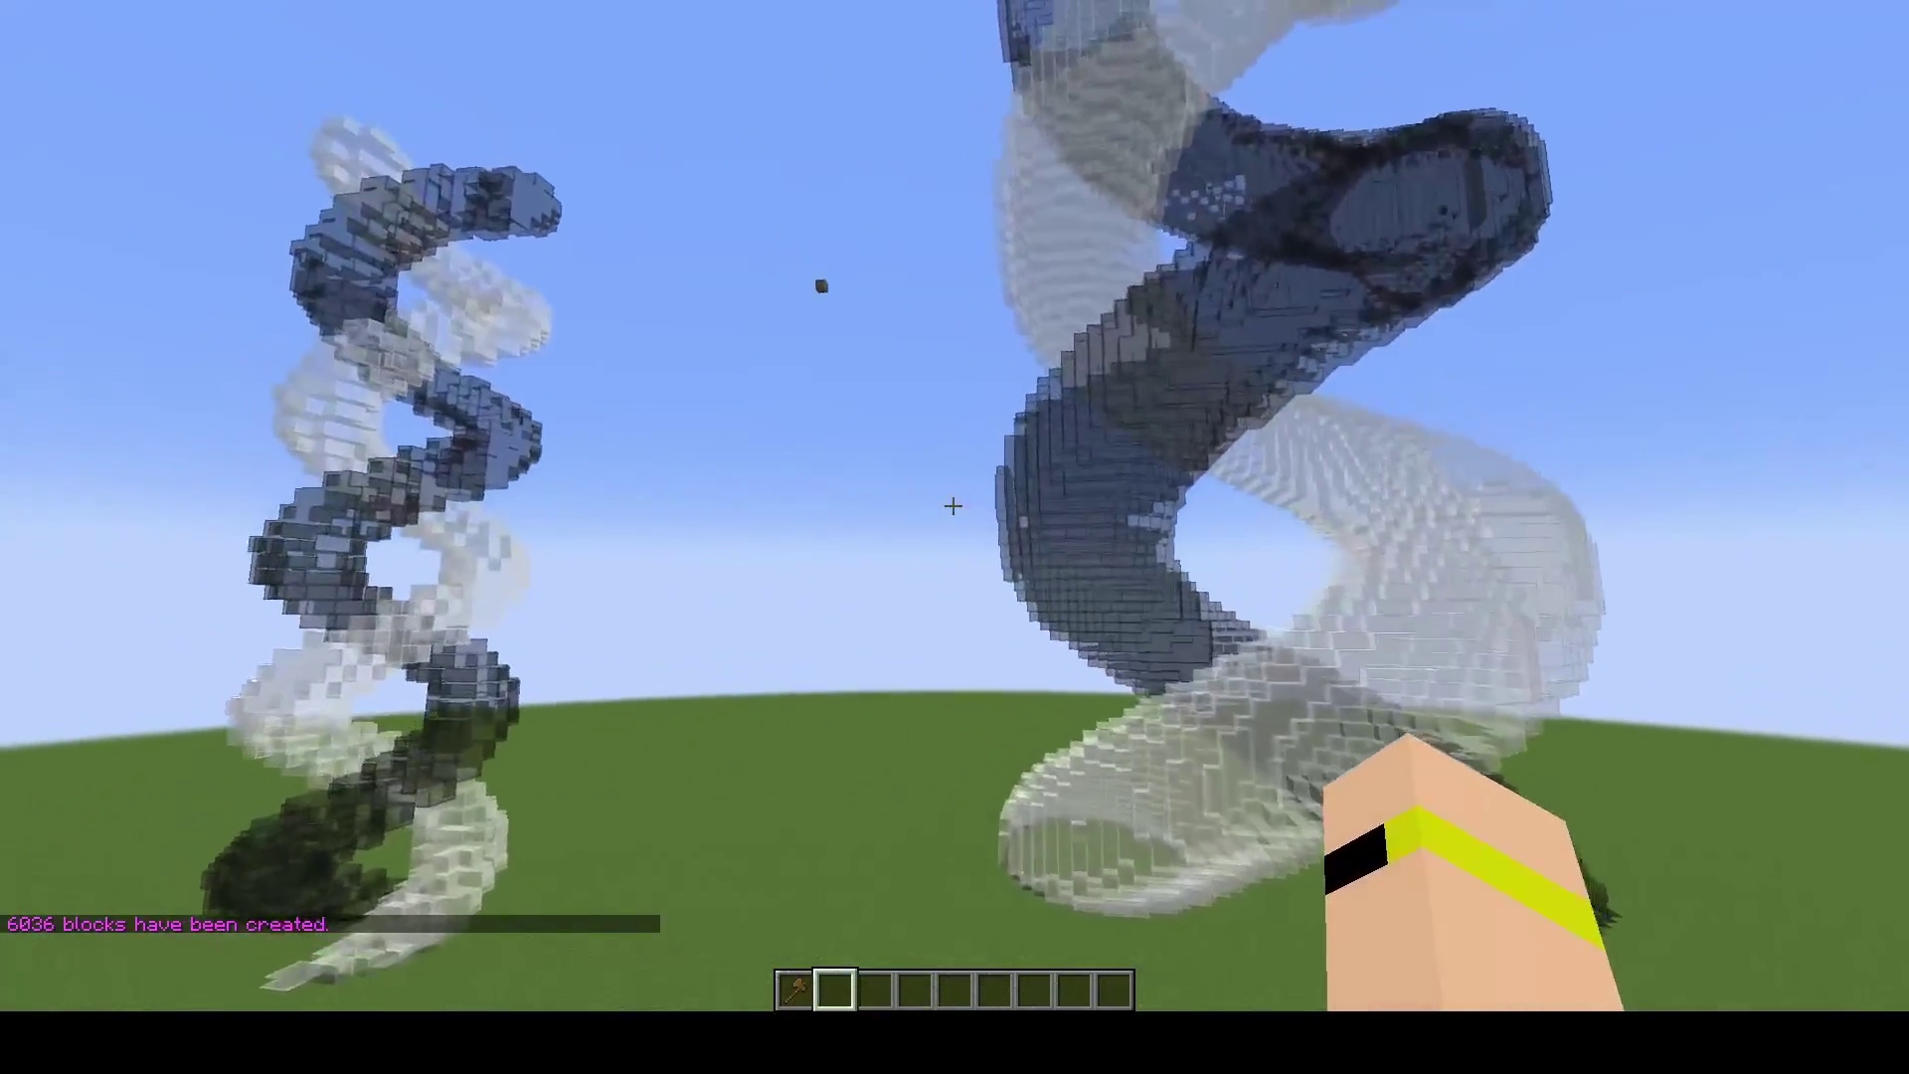
{"action": "key", "text": "s"}
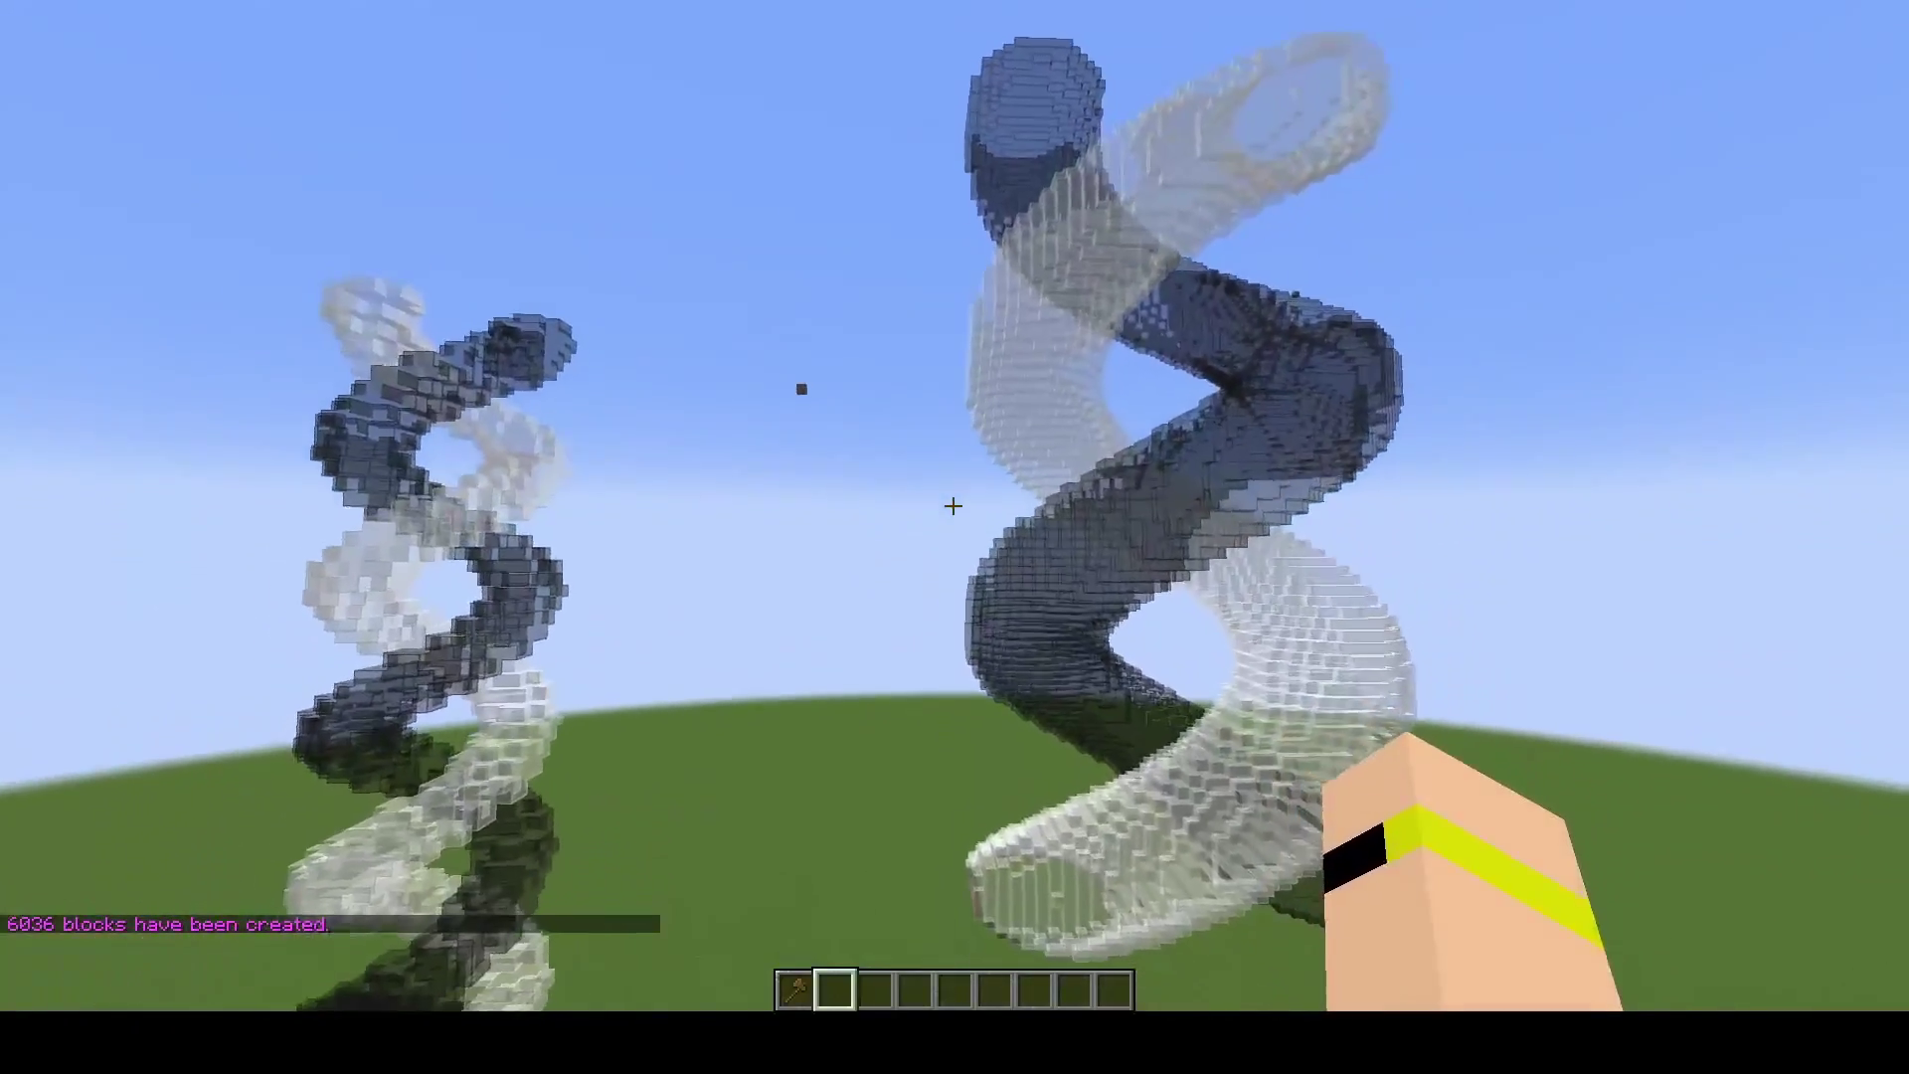
{"action": "key", "text": "space"}
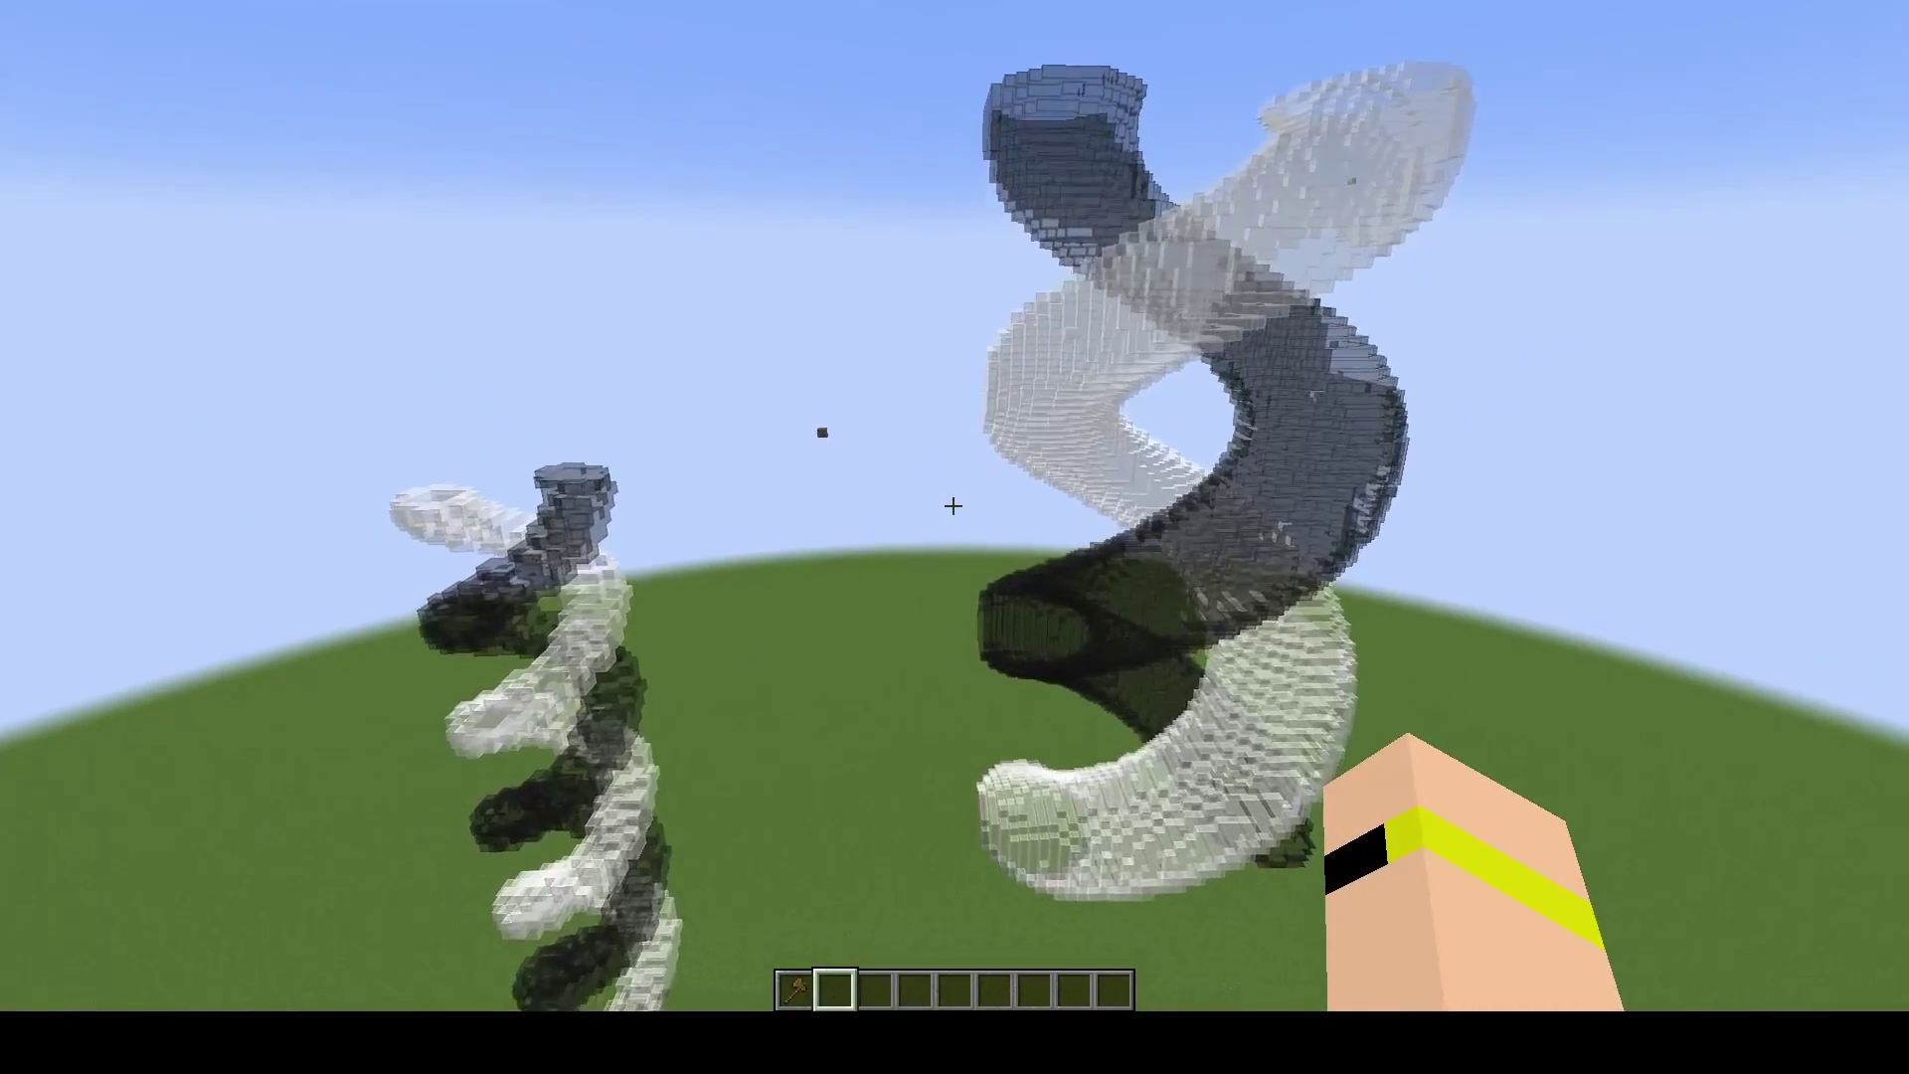
{"action": "key", "text": "shift"}
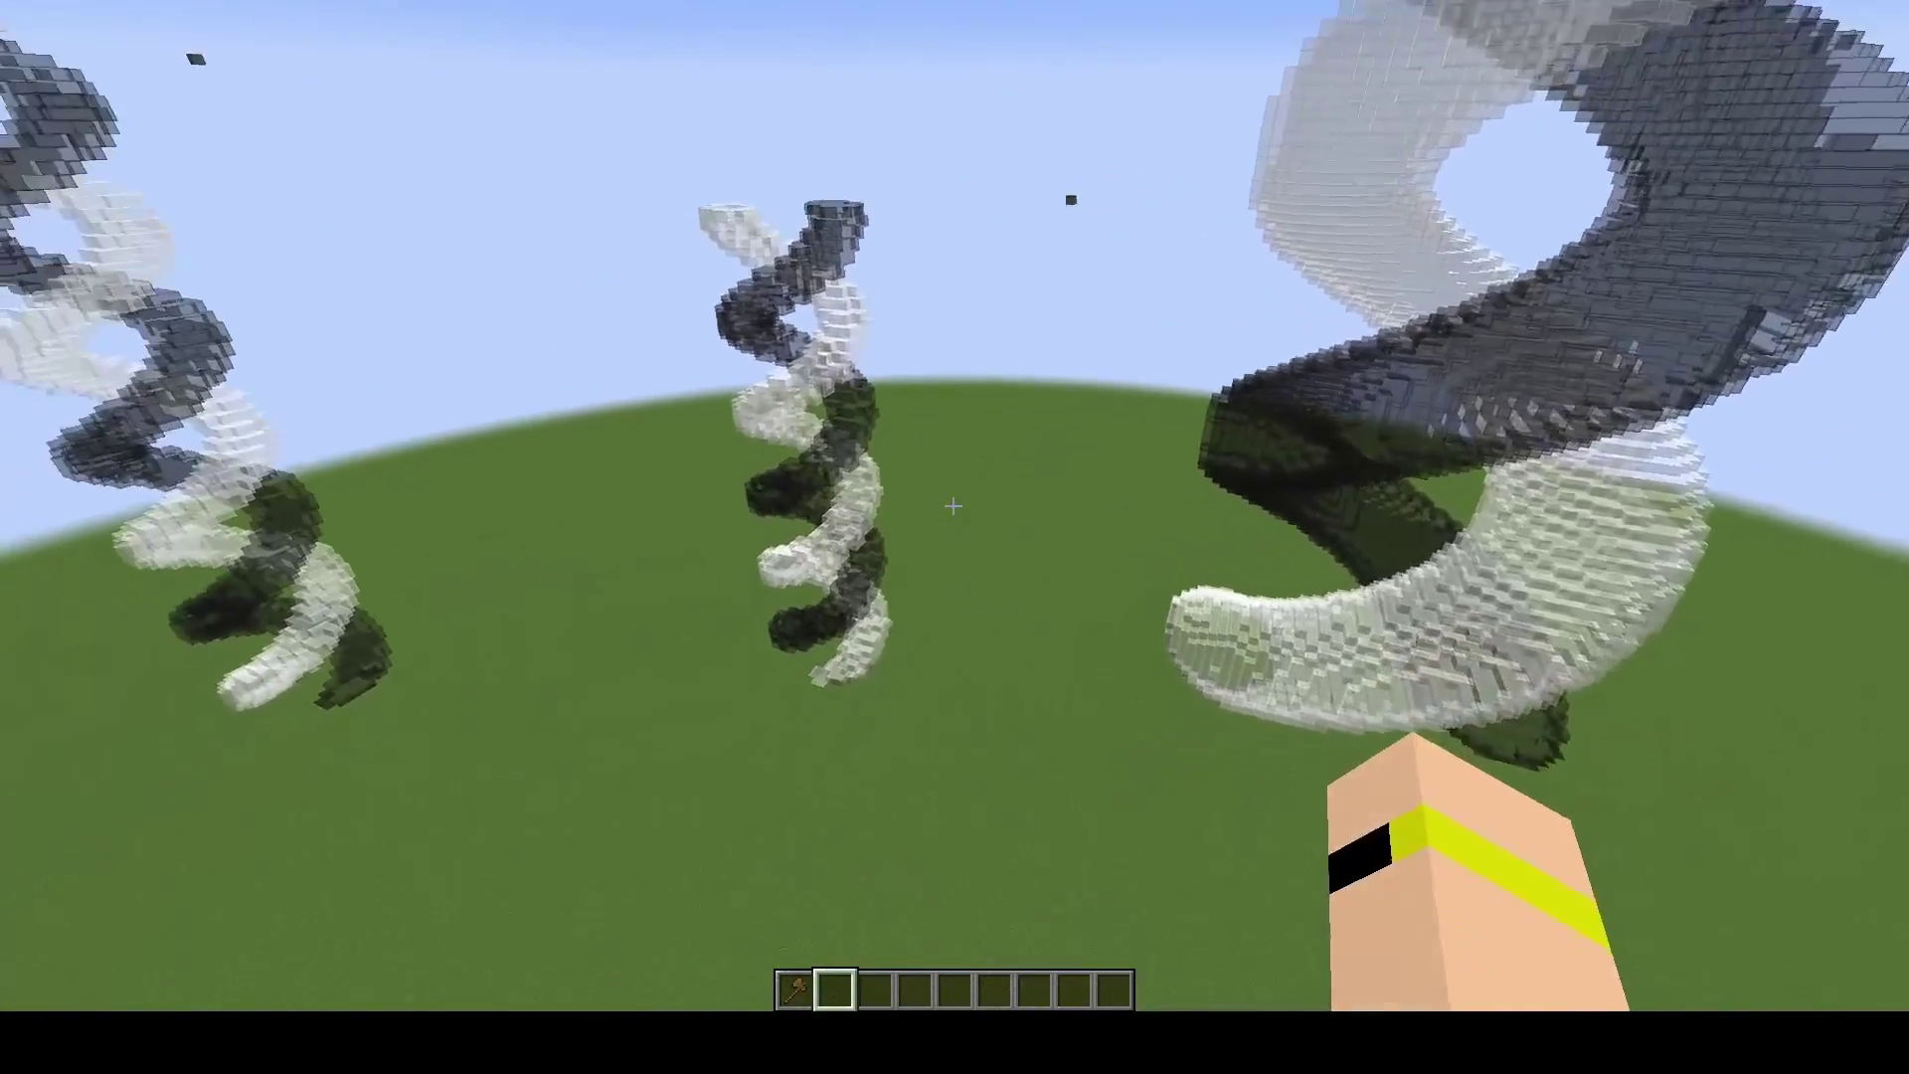
{"action": "key", "text": "w"}
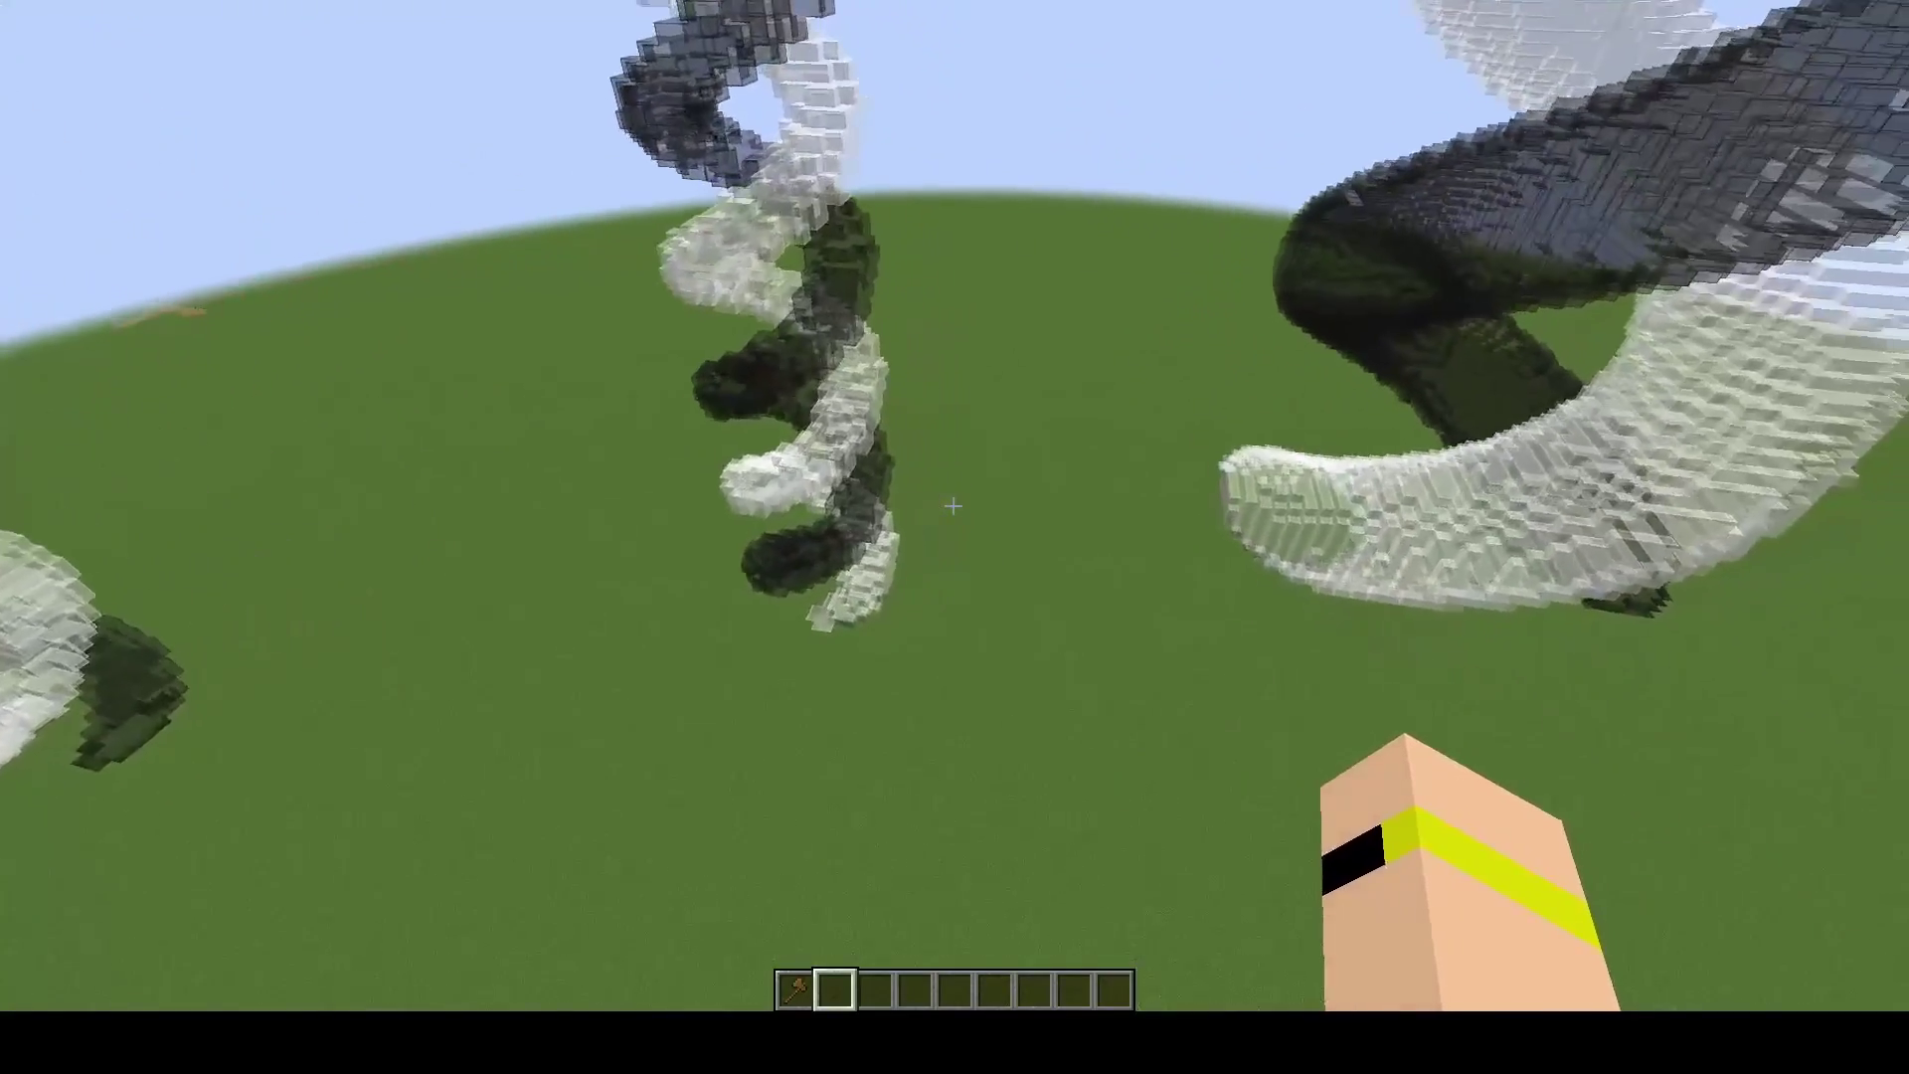
{"action": "key", "text": "a"}
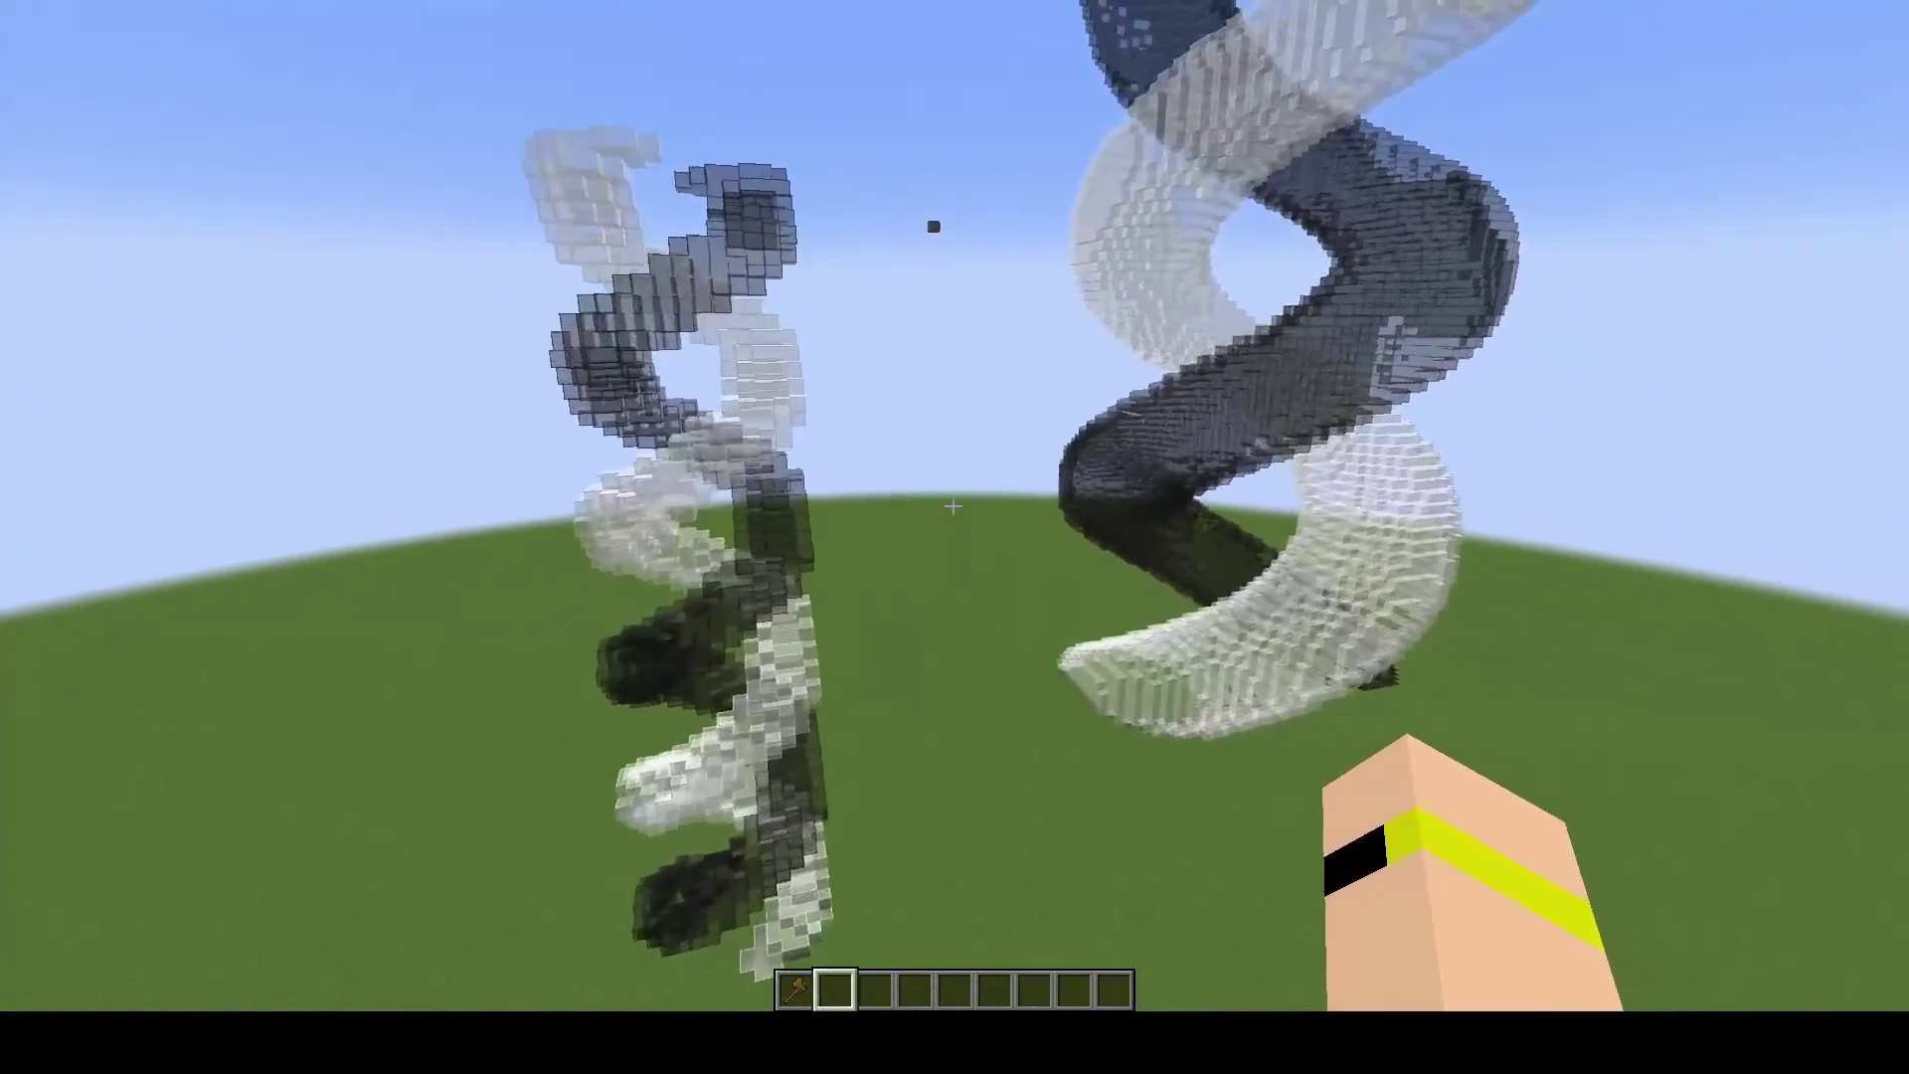
Step: Examine the nearer small spiral and the large spiral's glass strands, lower tube ends and full height from several distances
{"action": "key", "text": "shift"}
{"action": "key", "text": "a"}
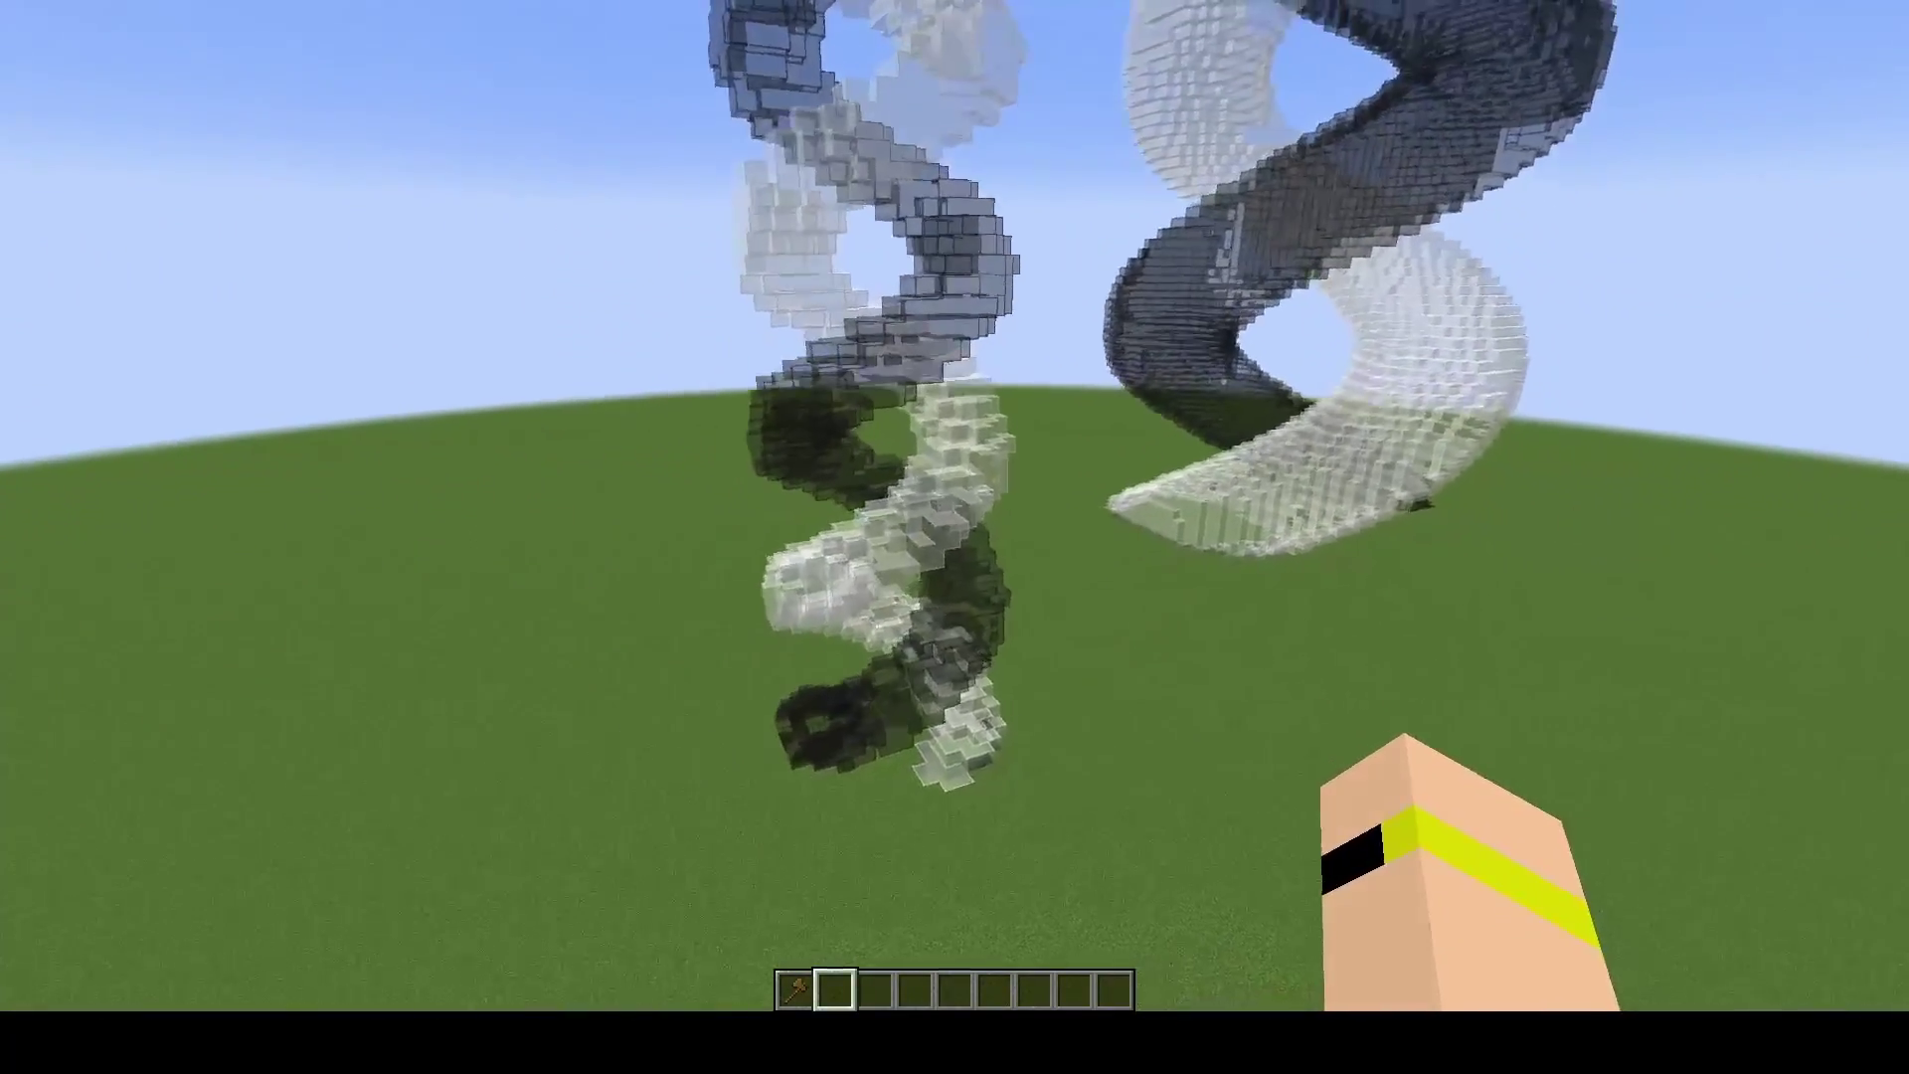
{"action": "key", "text": "a"}
{"action": "key", "text": "a"}
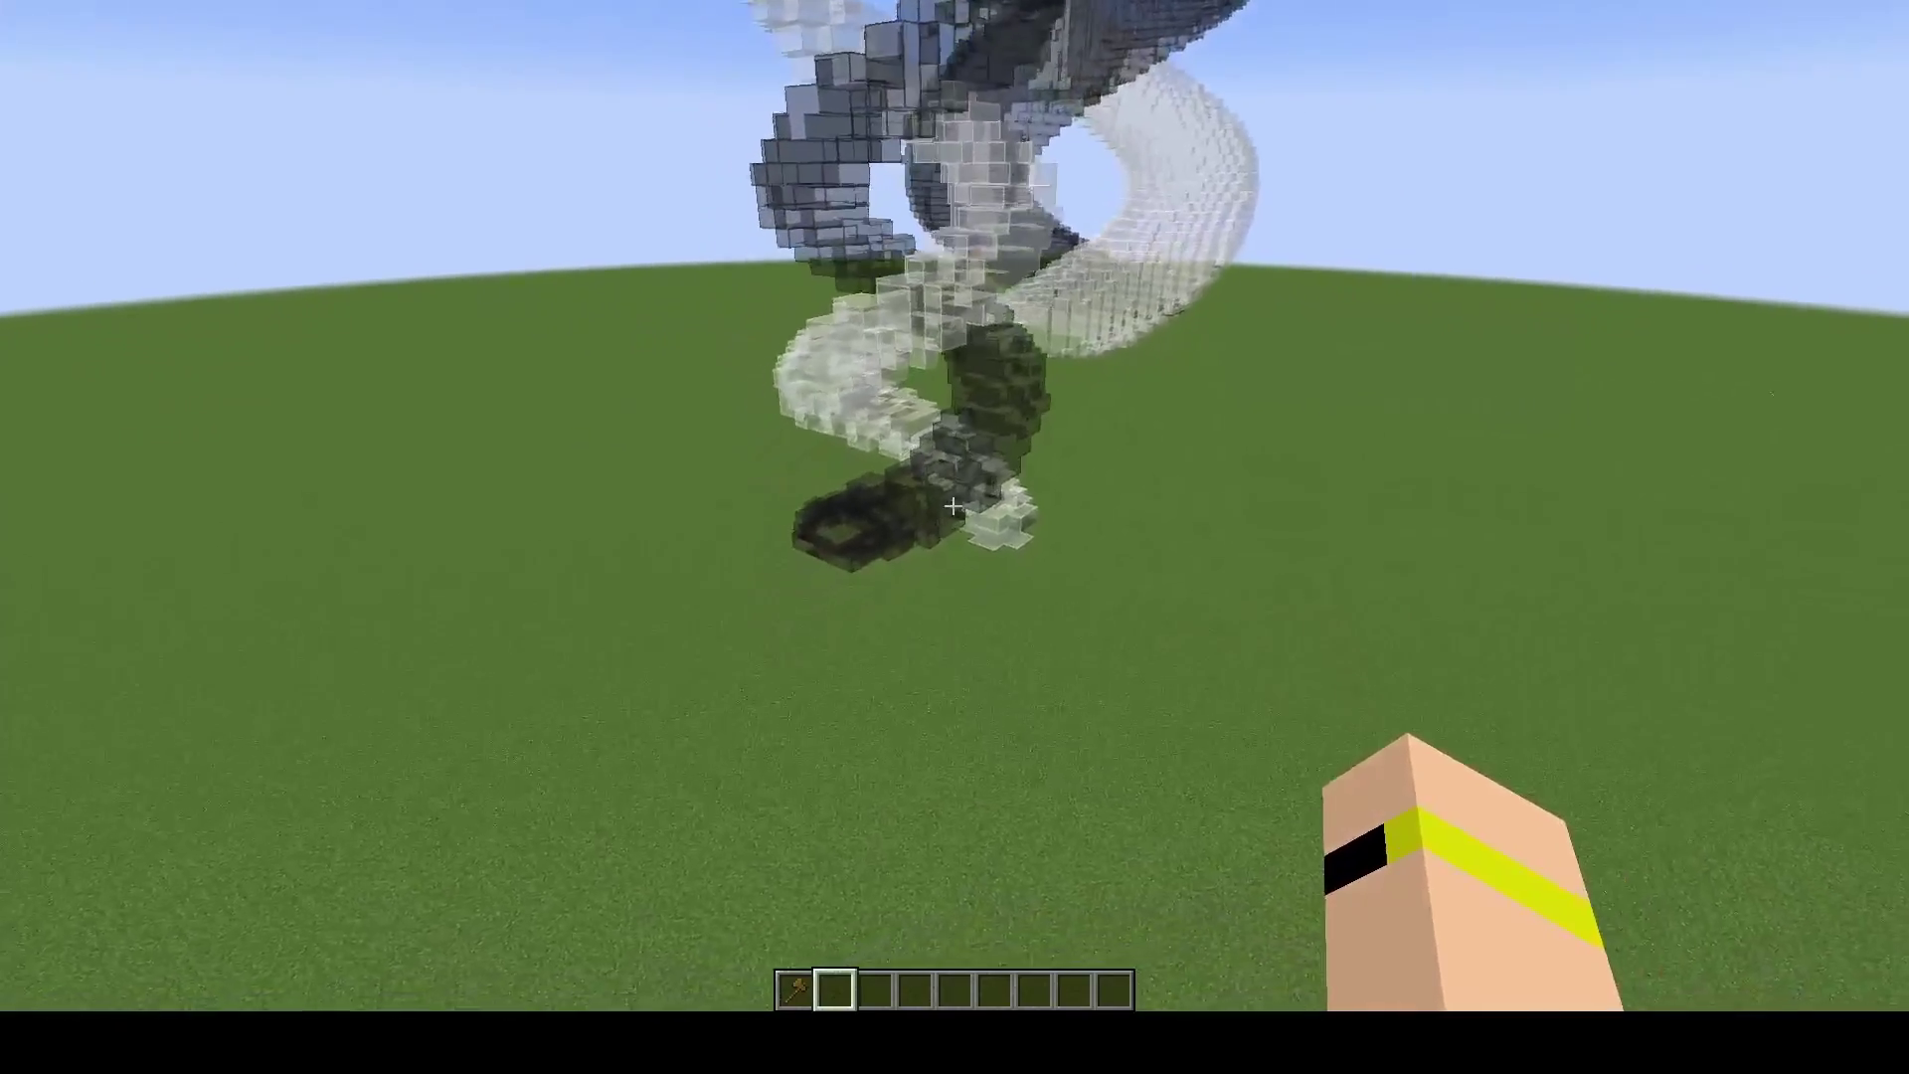
{"action": "key", "text": "w"}
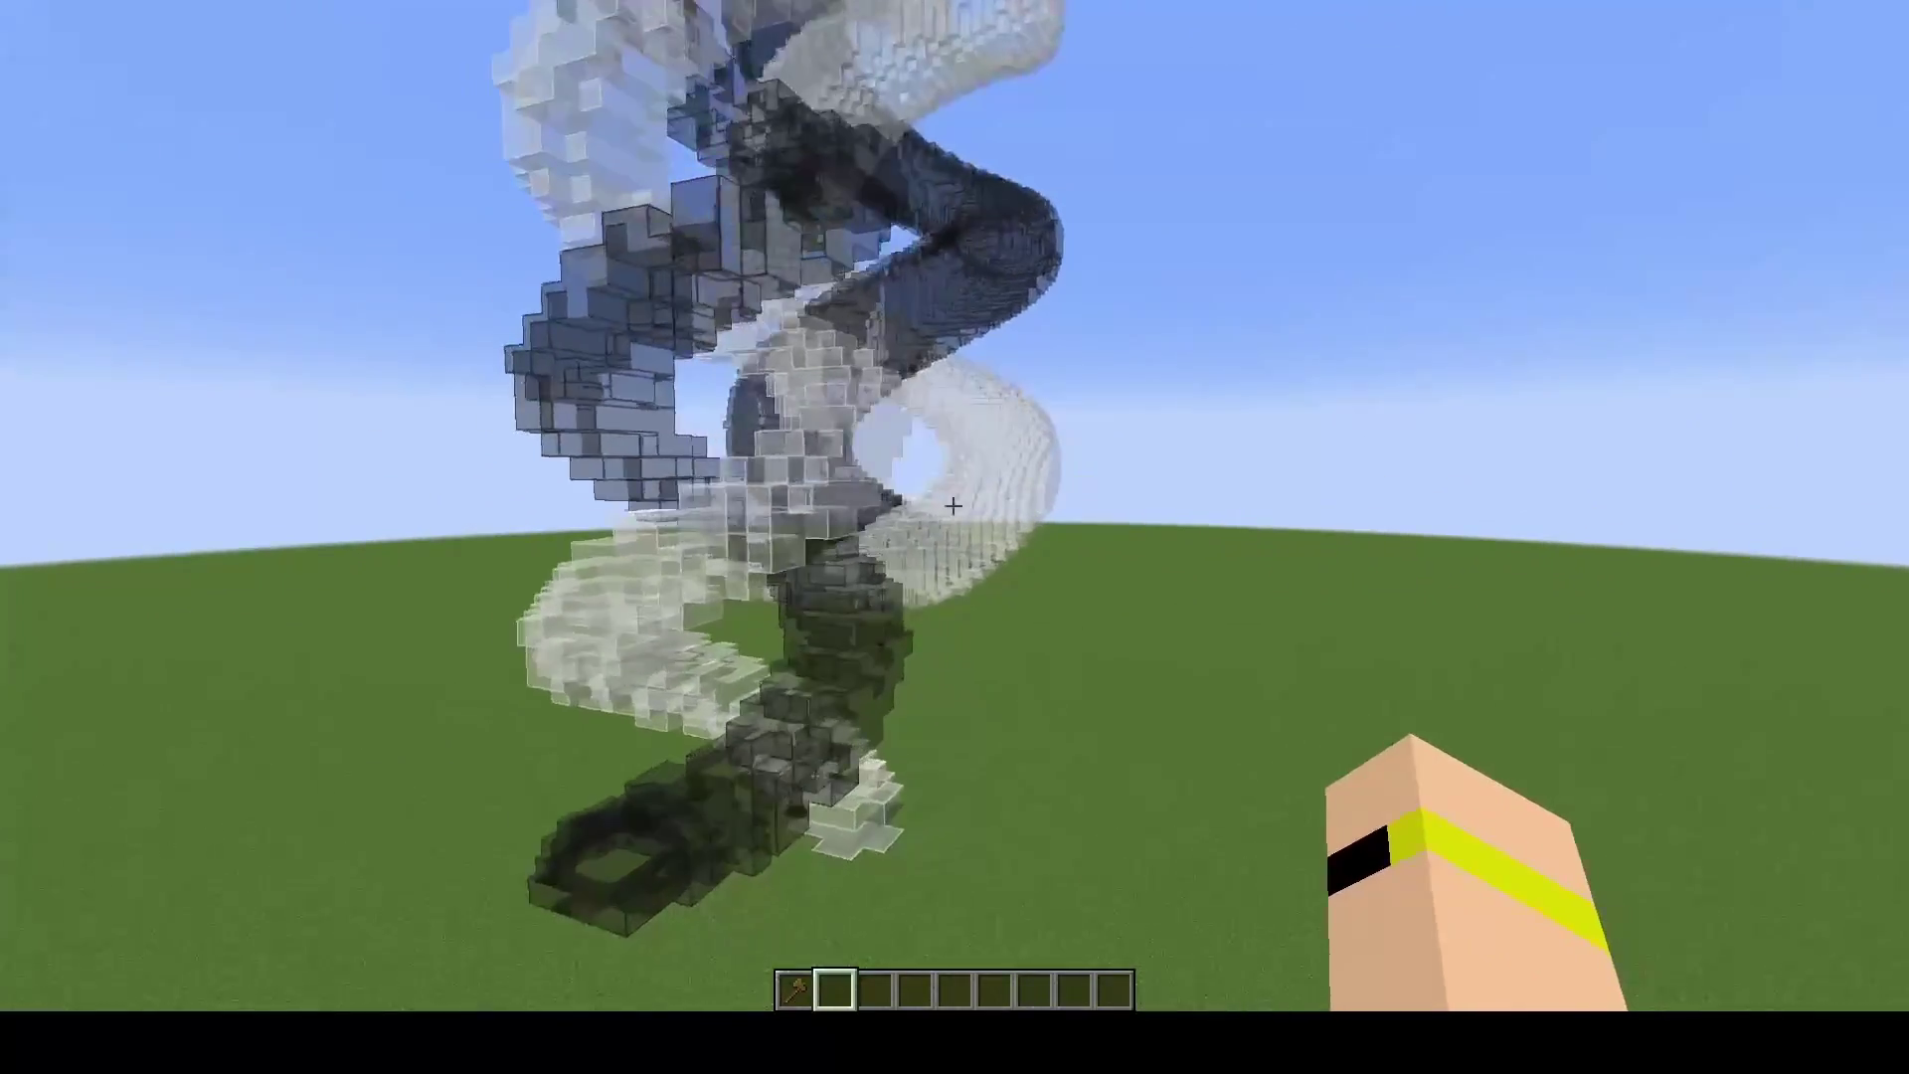
{"action": "key", "text": "s"}
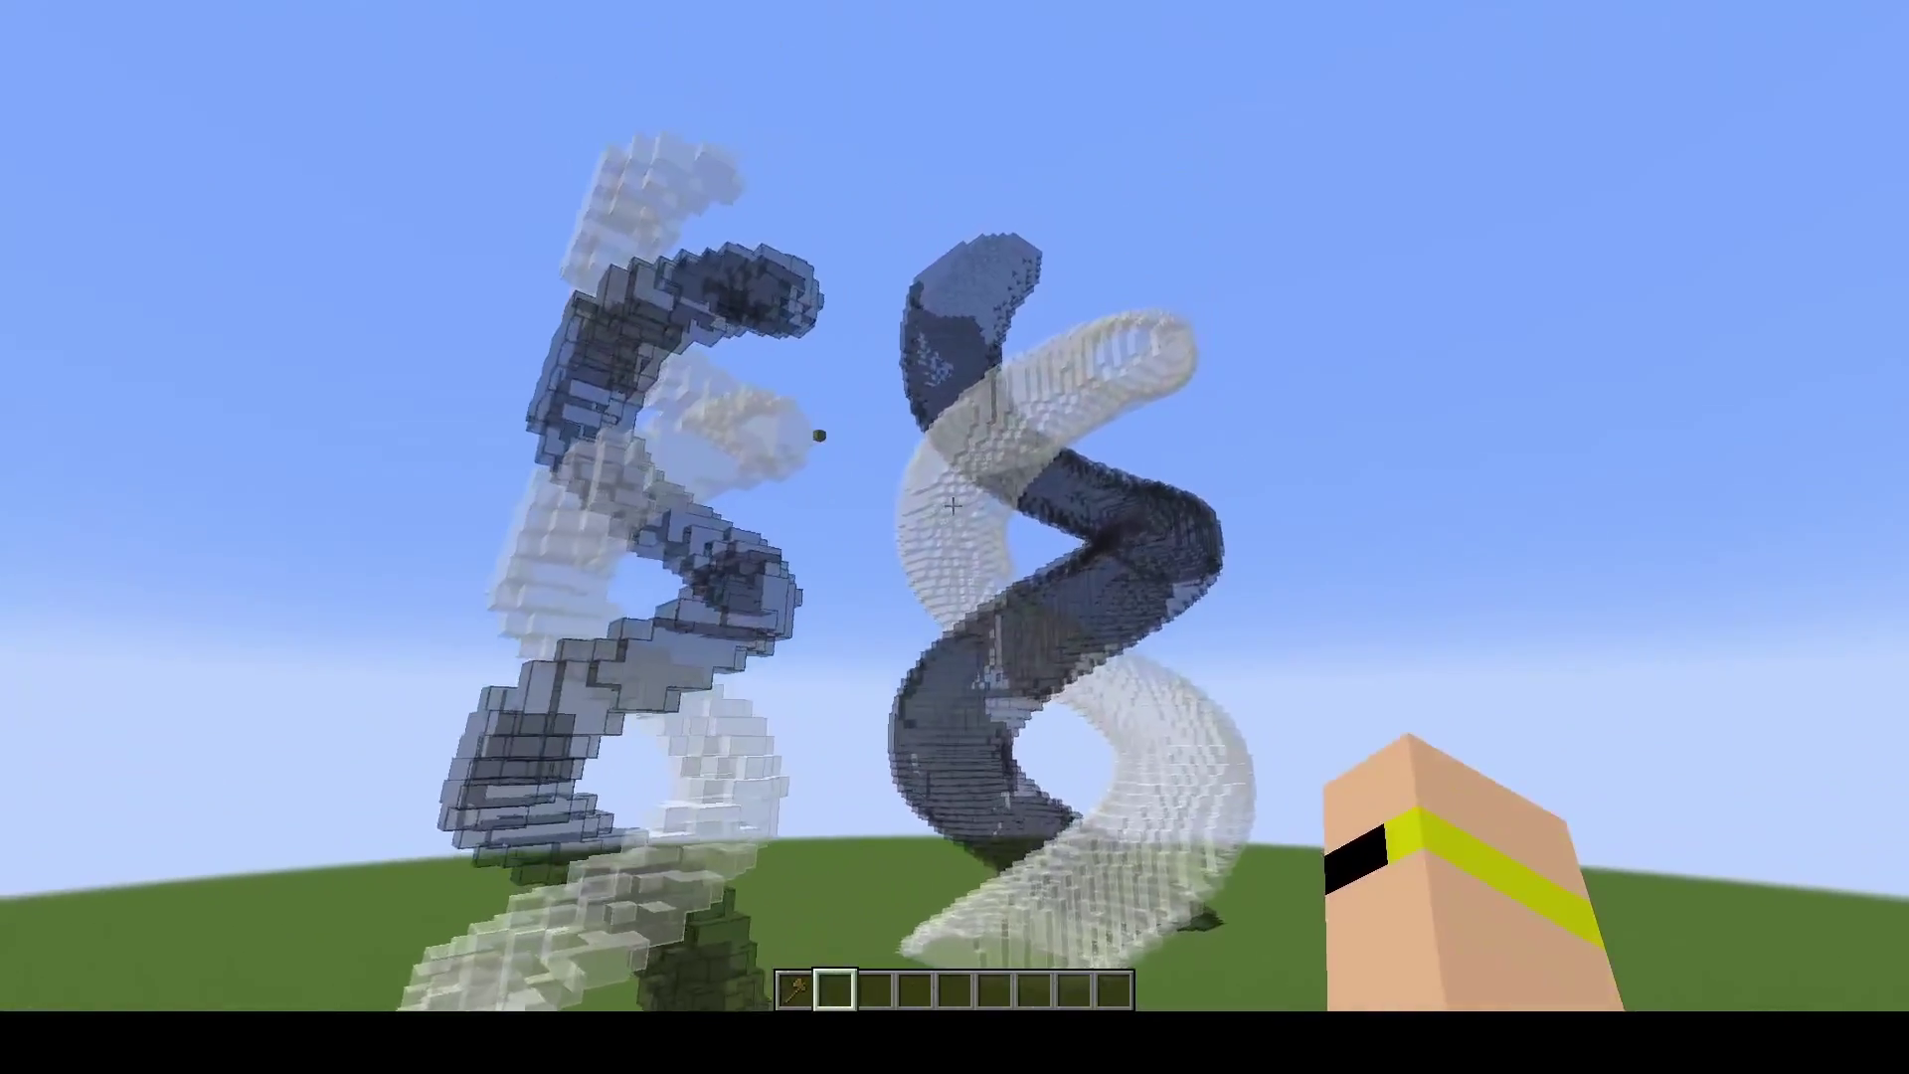
{"action": "key", "text": "w"}
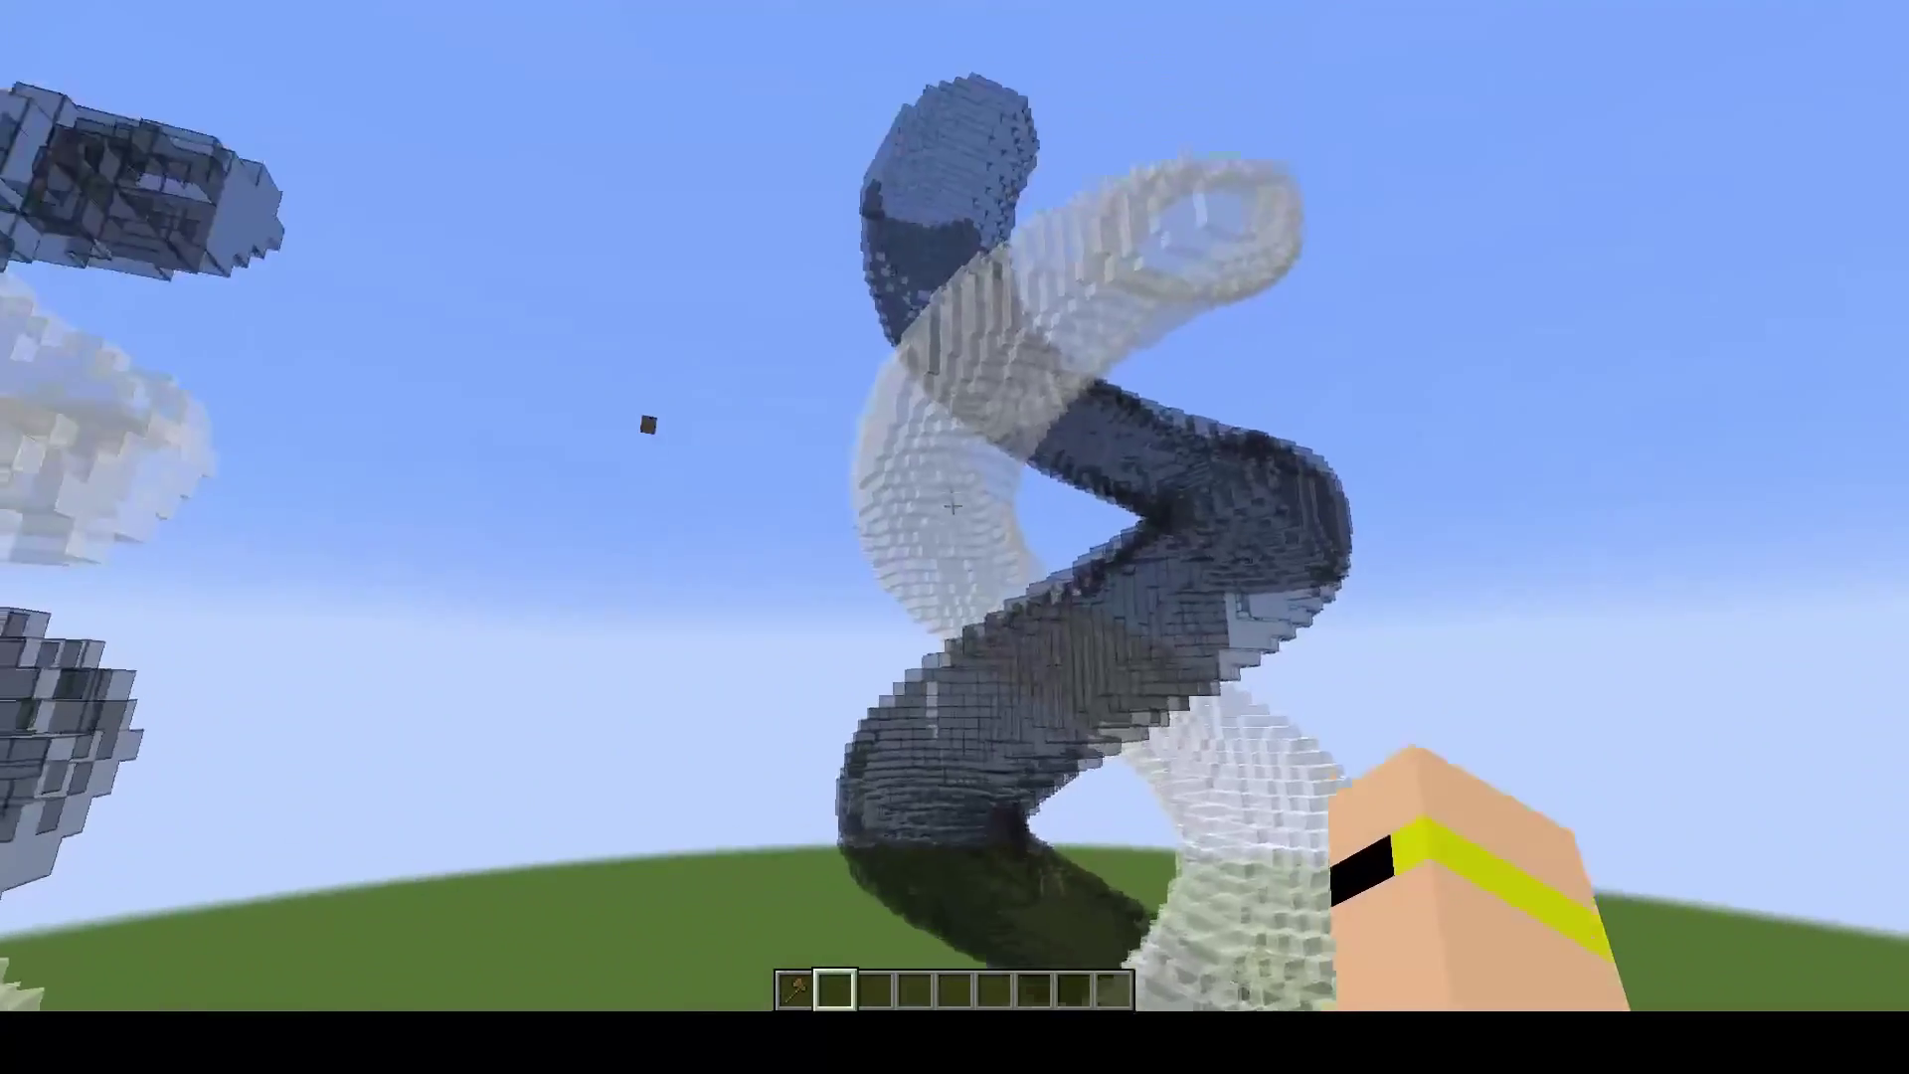
{"action": "key", "text": "s"}
{"action": "key", "text": "w"}
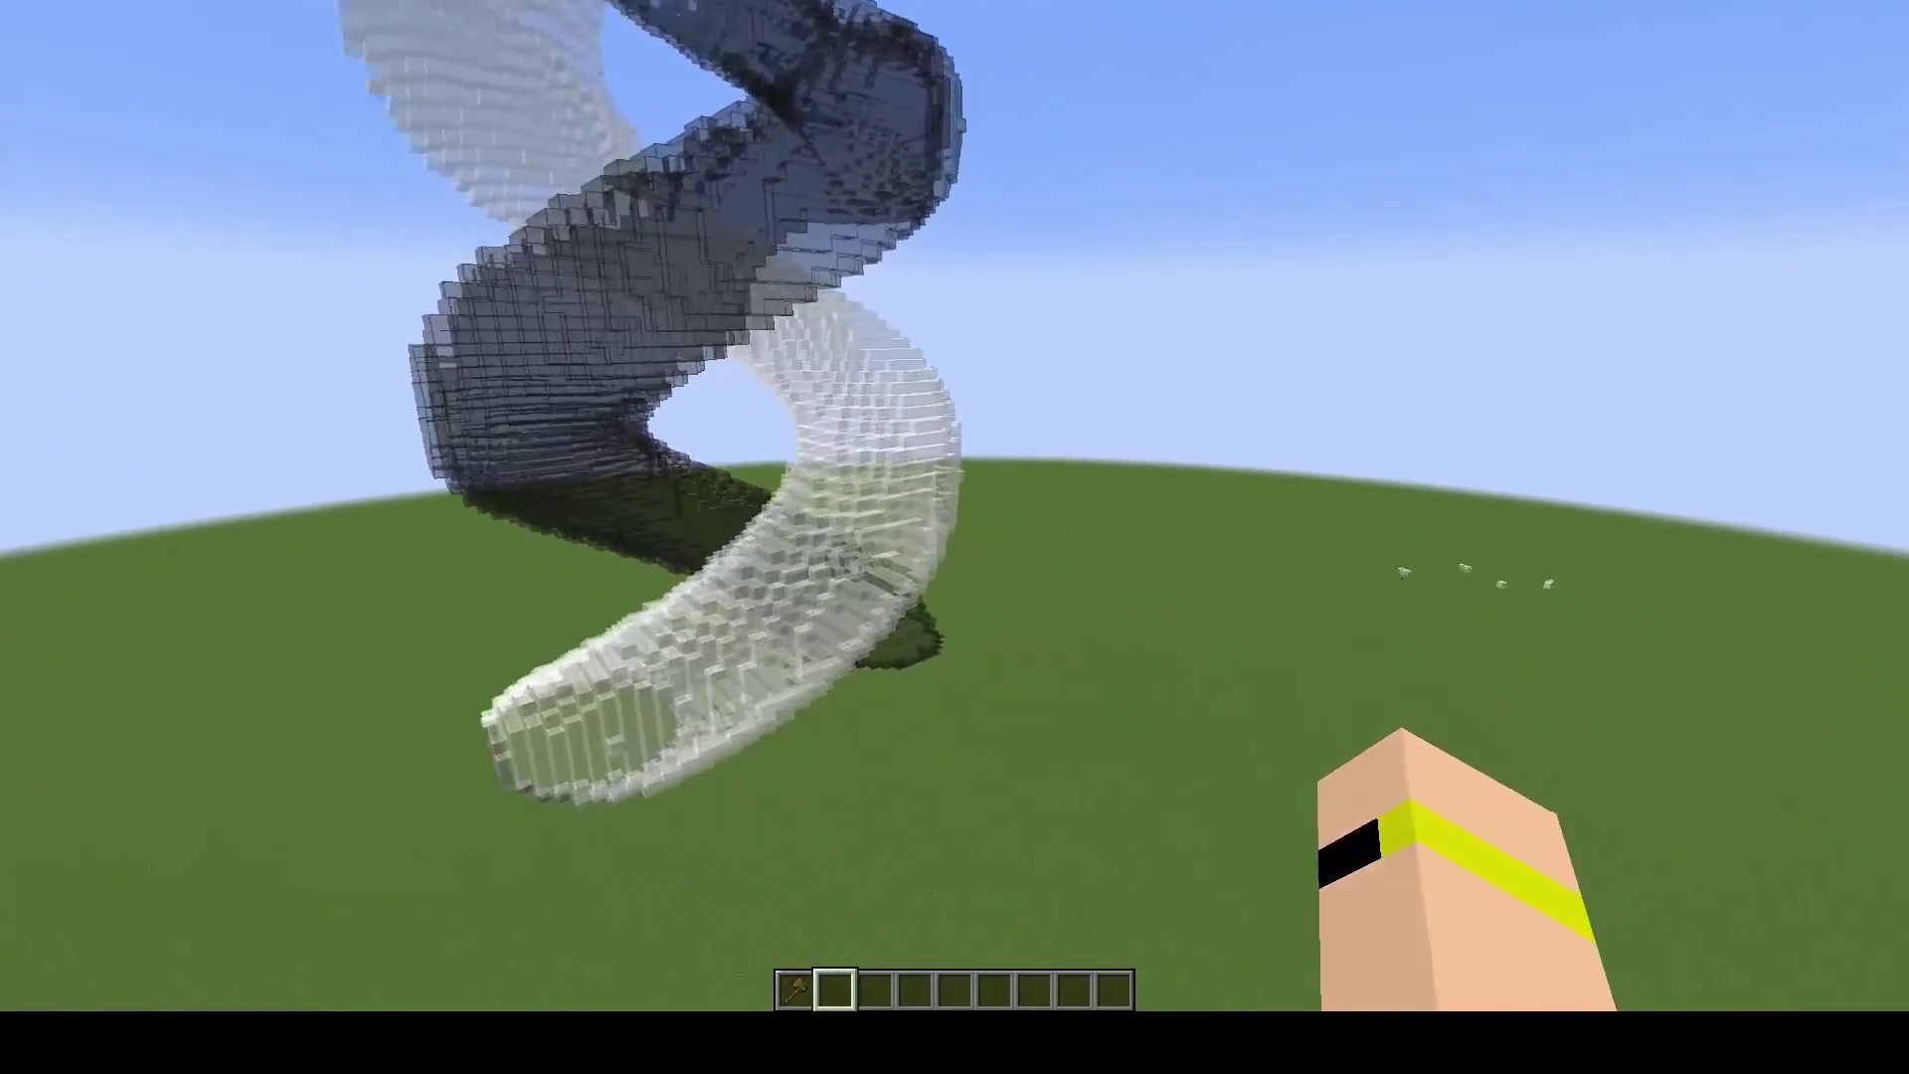
{"action": "key", "text": "a"}
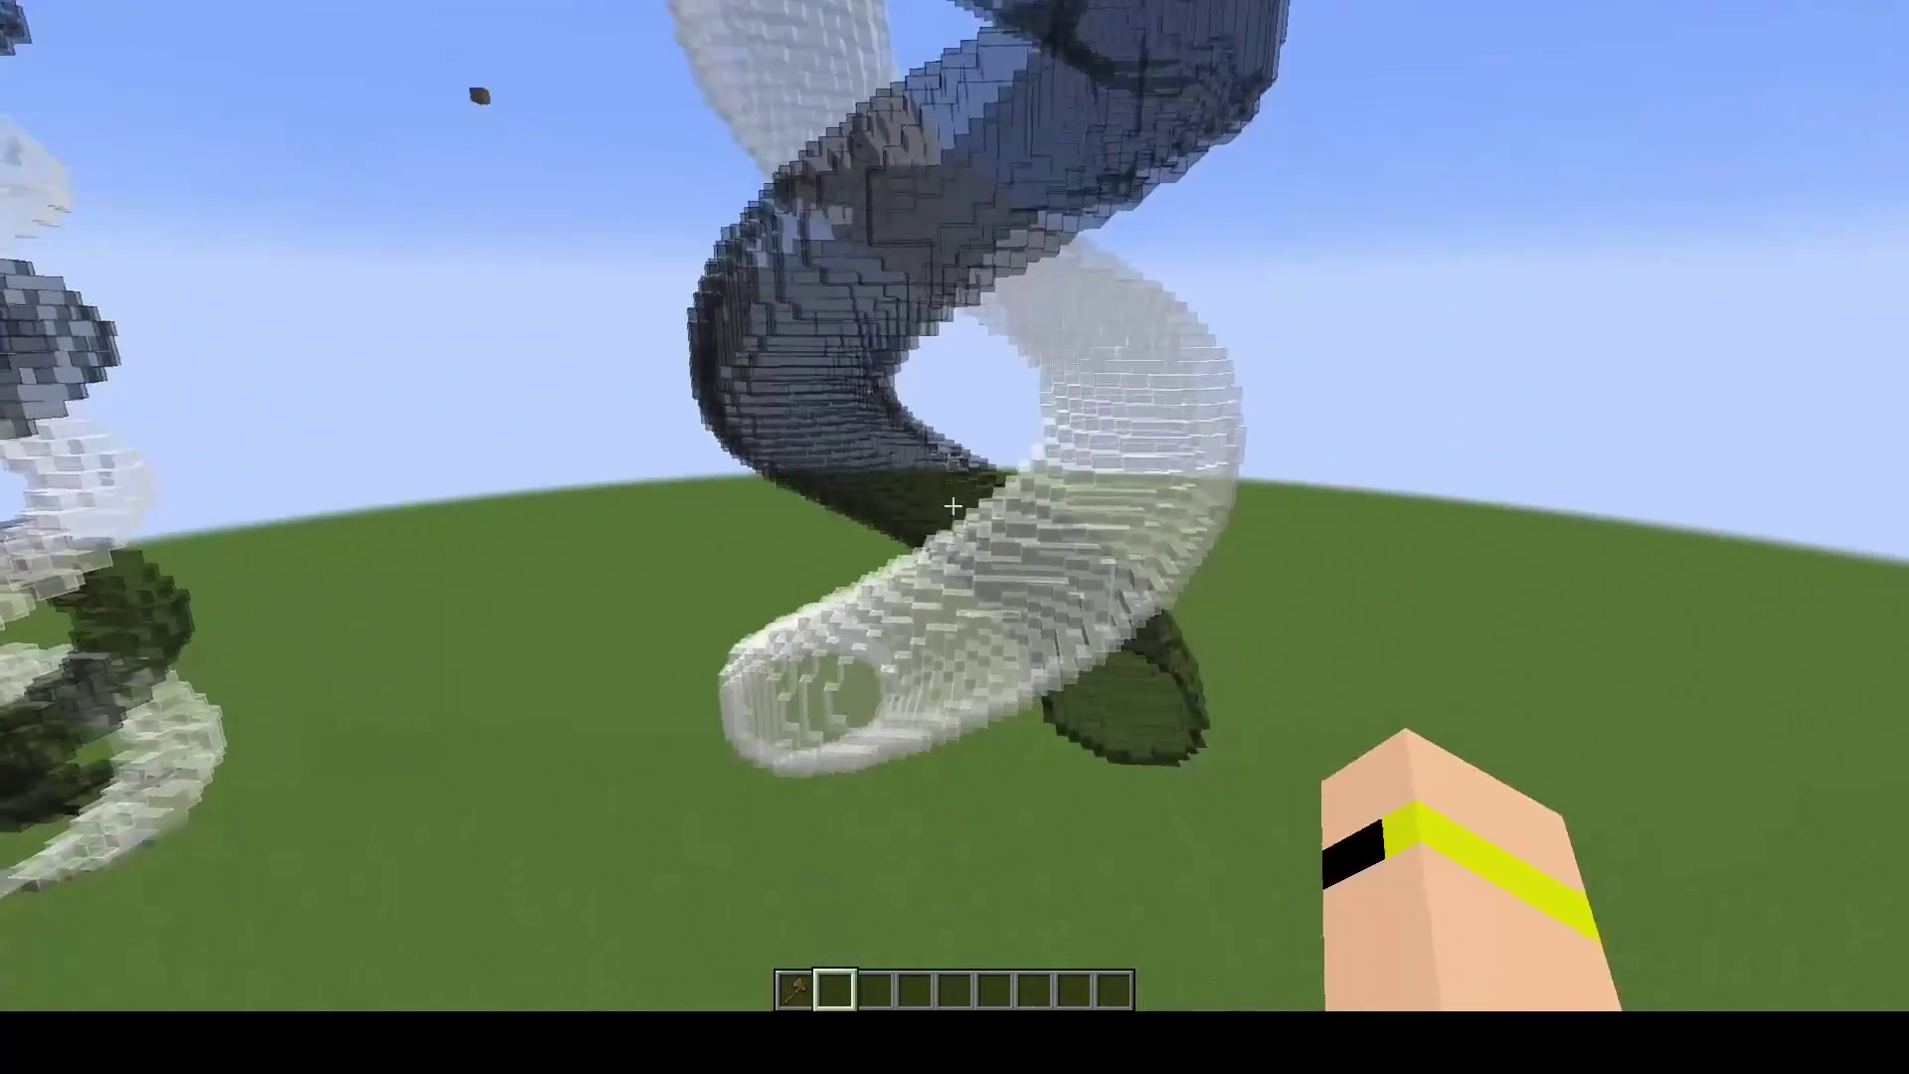
{"action": "key", "text": "s"}
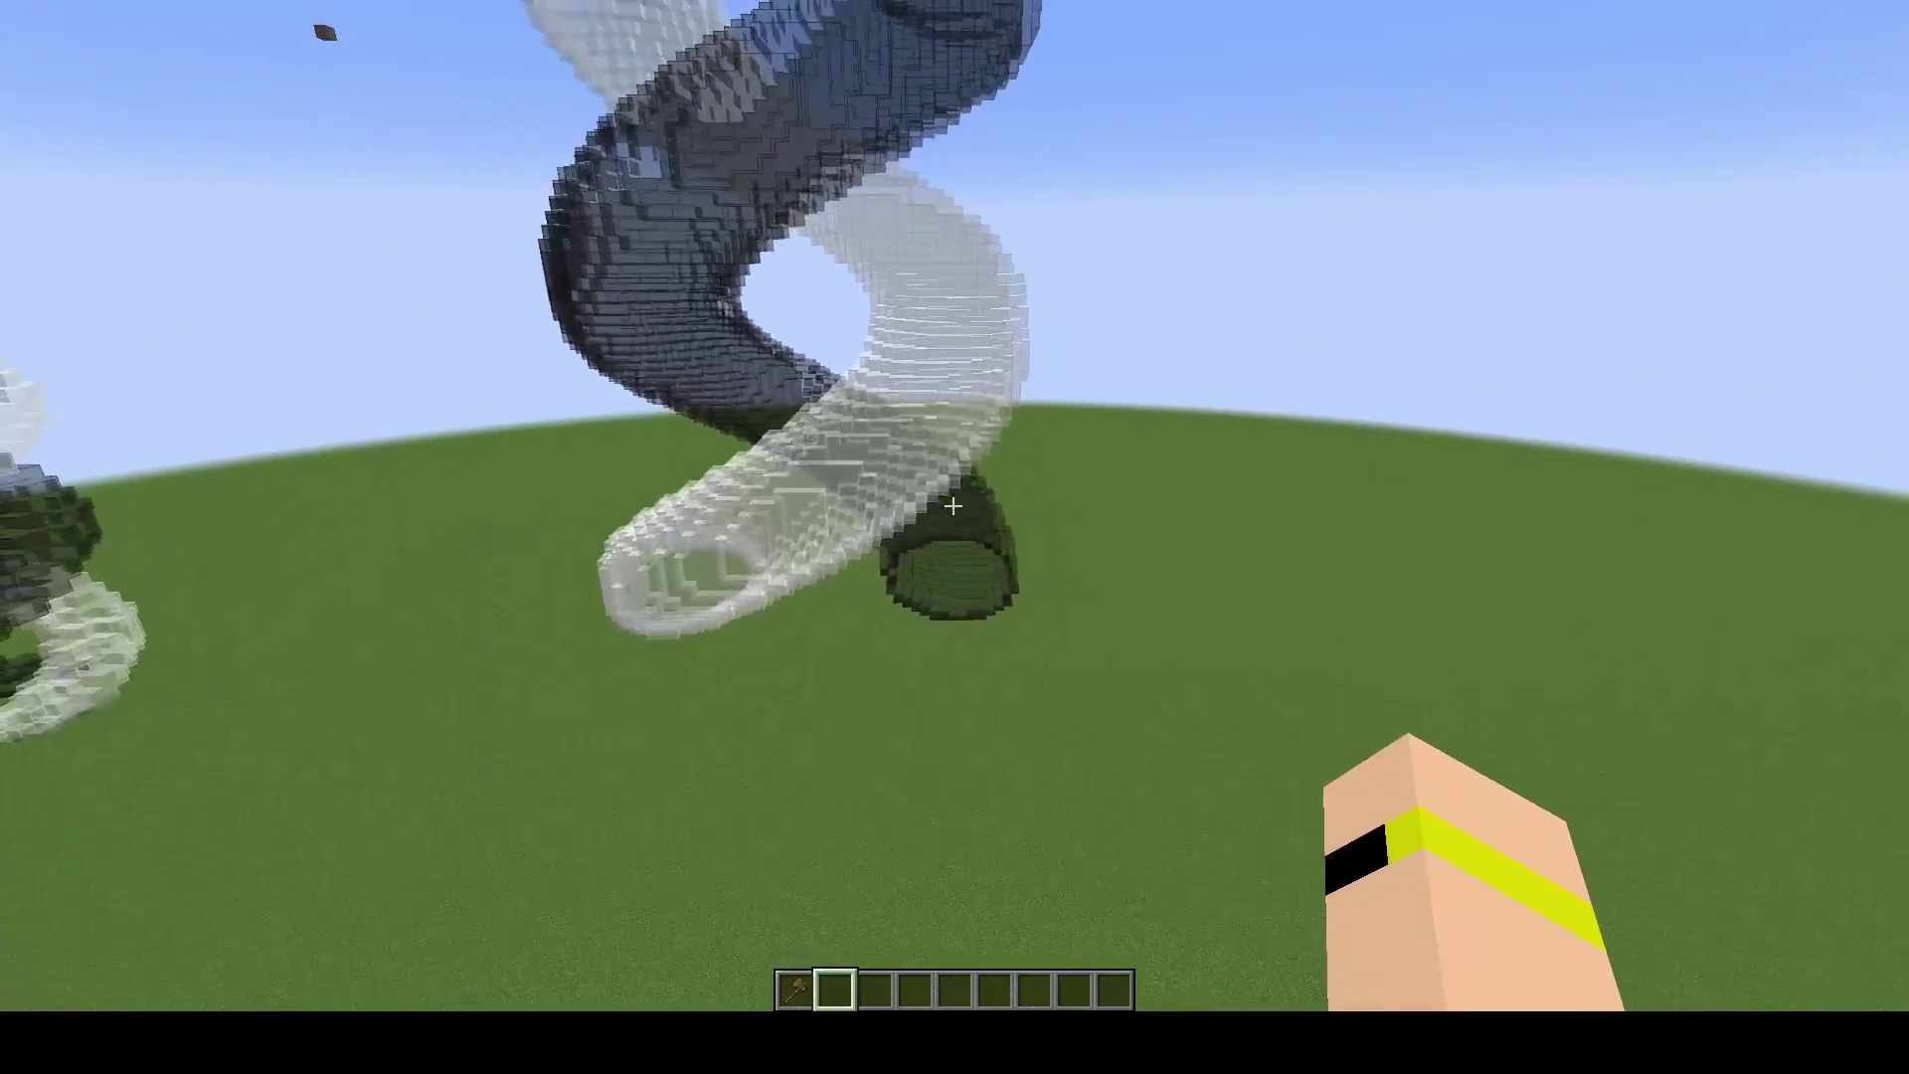
{"action": "key", "text": "s"}
{"action": "key", "text": "w"}
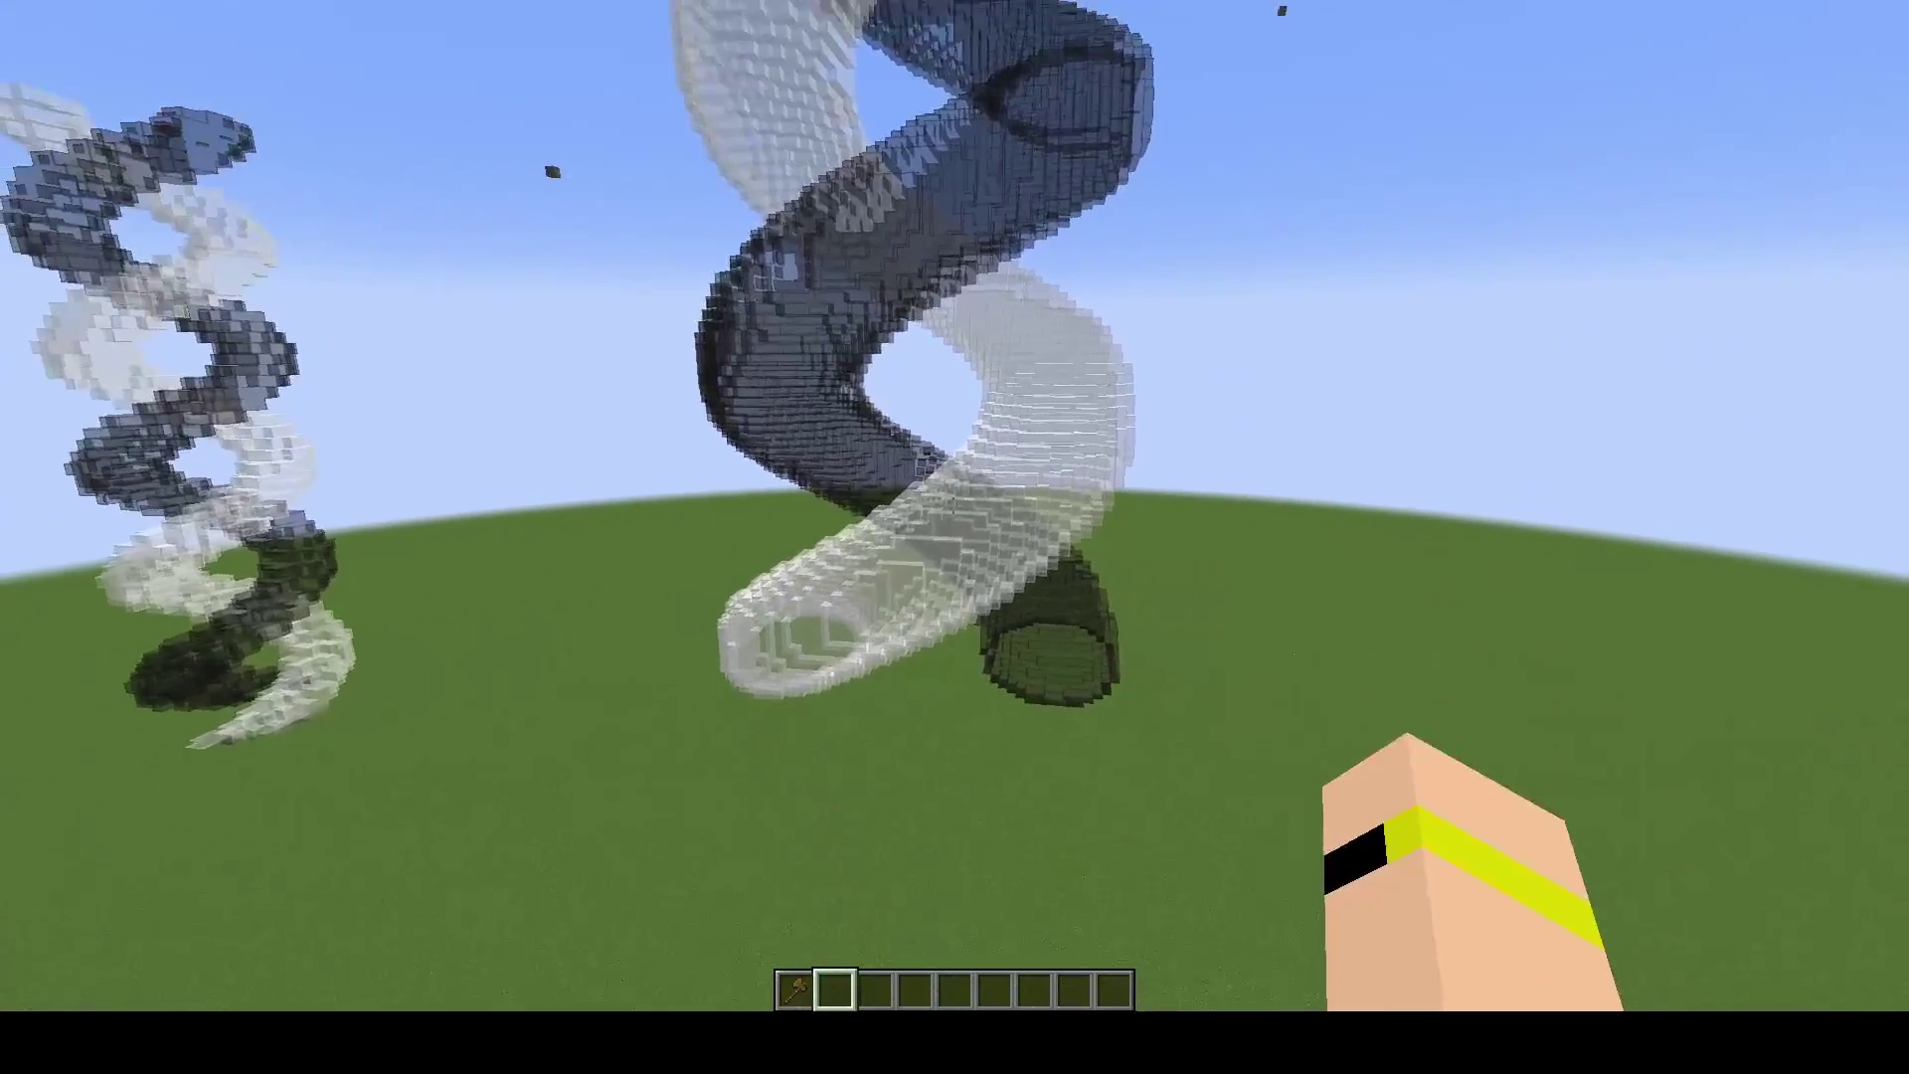
{"action": "key", "text": "s"}
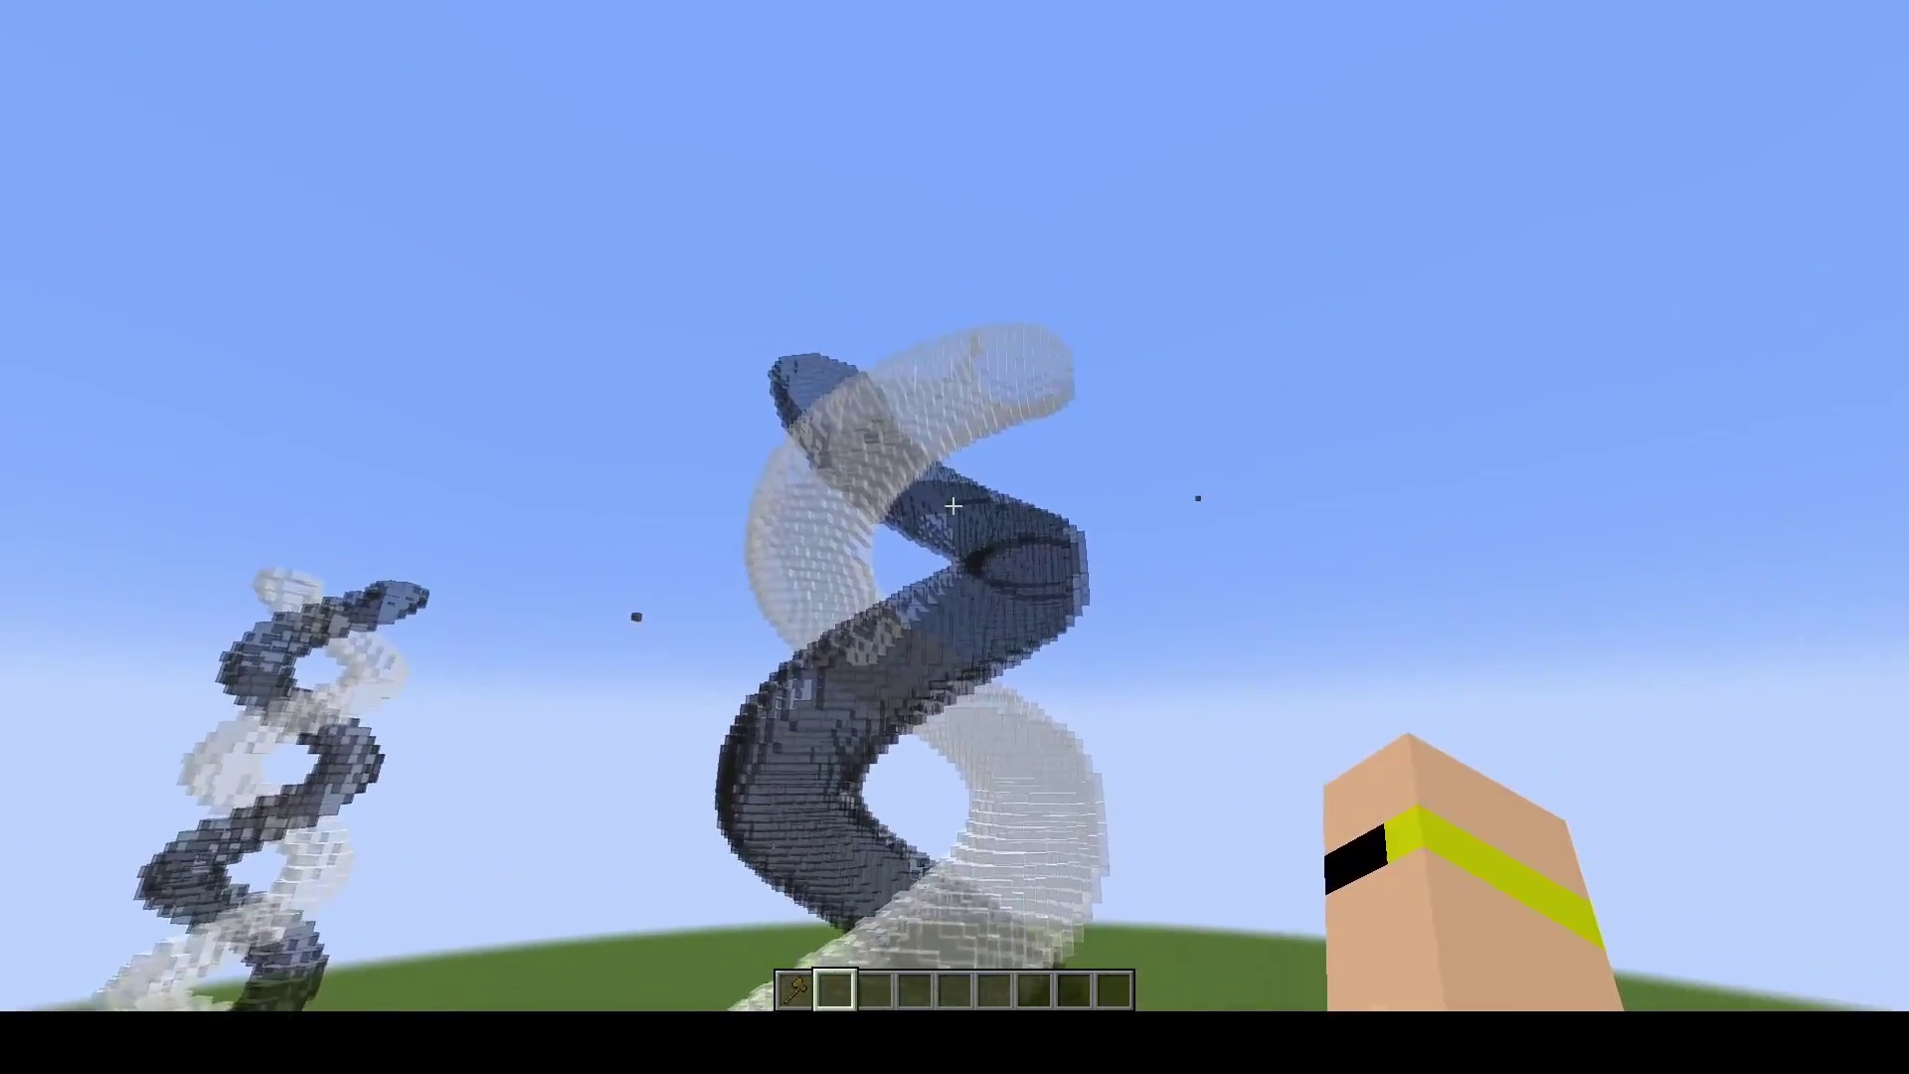
Step: Switch to the front-facing third-person view and swing the character's arm with the three double spirals in the background
{"action": "key", "text": "w"}
{"action": "key", "text": "F5"}
{"action": "key", "text": "F5"}
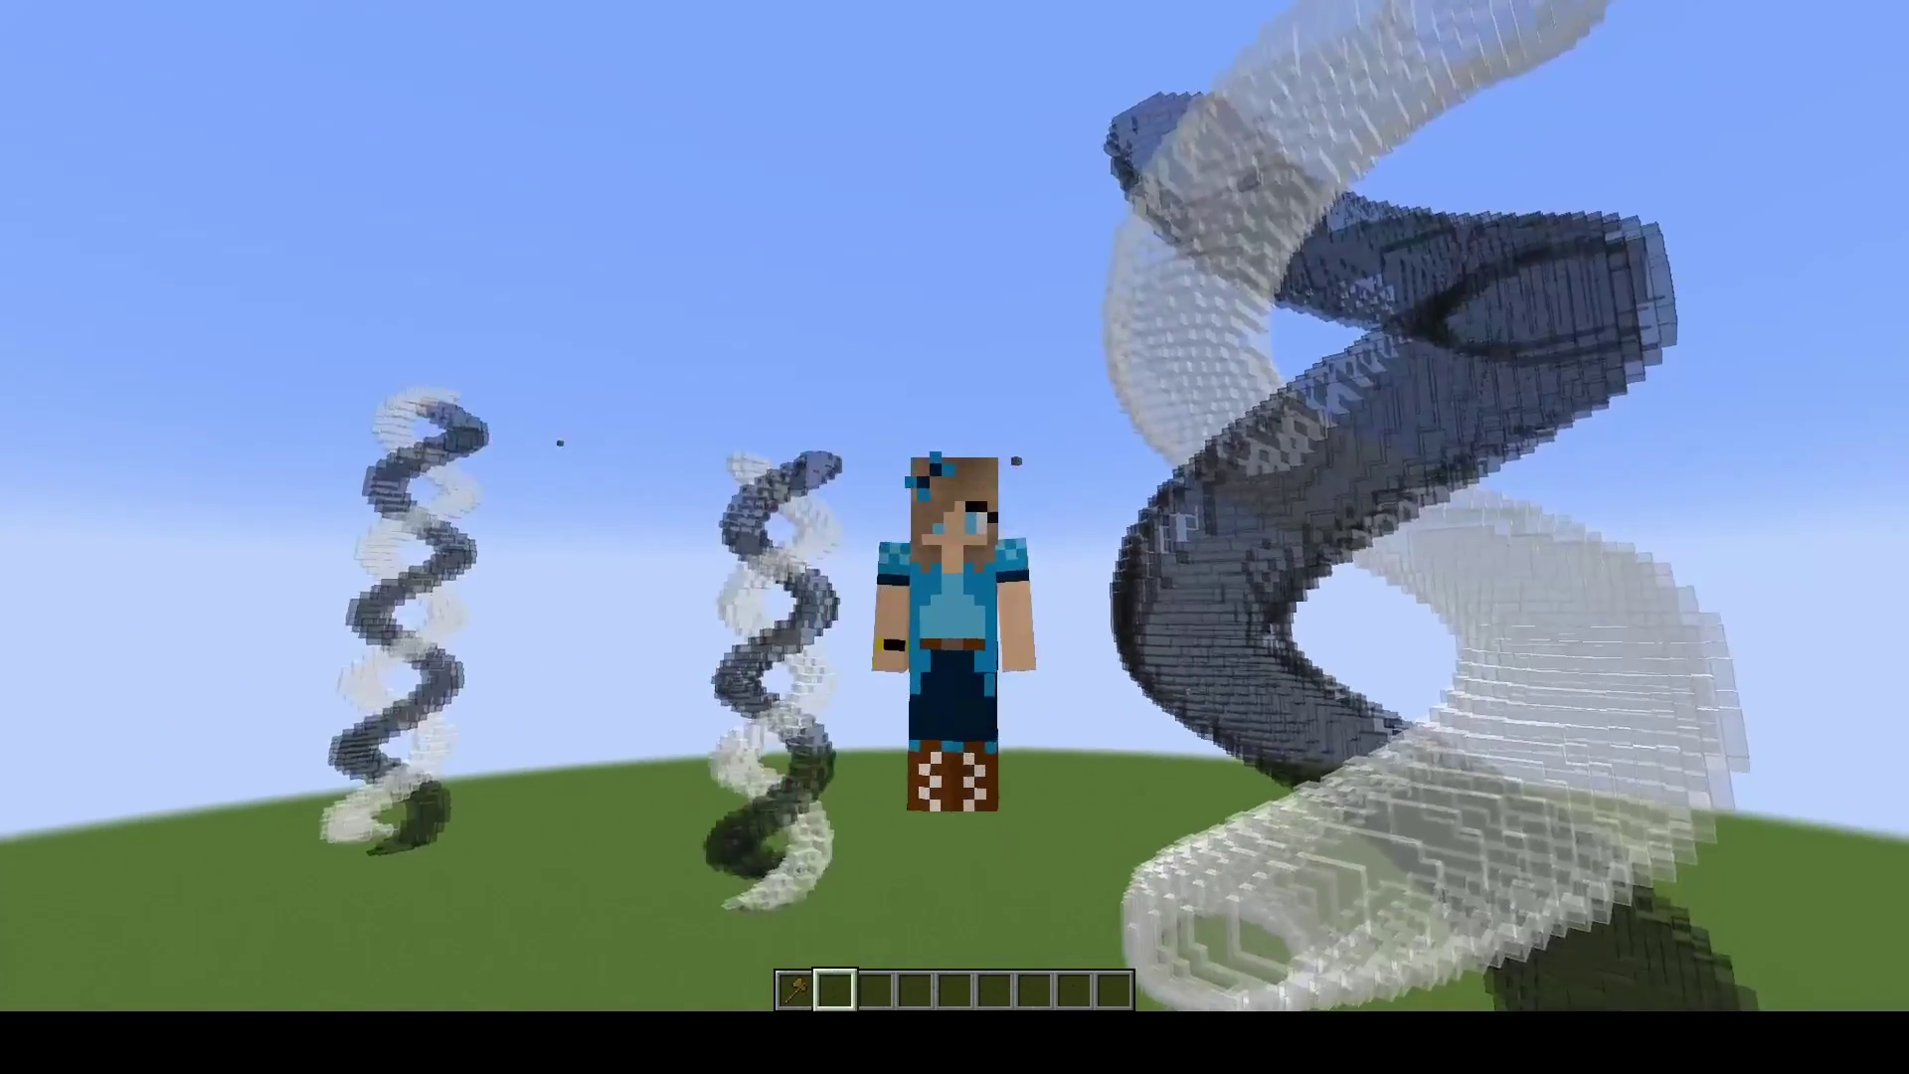
{"action": "left_click", "coordinate": [955, 505]}
{"action": "left_click", "coordinate": [955, 505]}
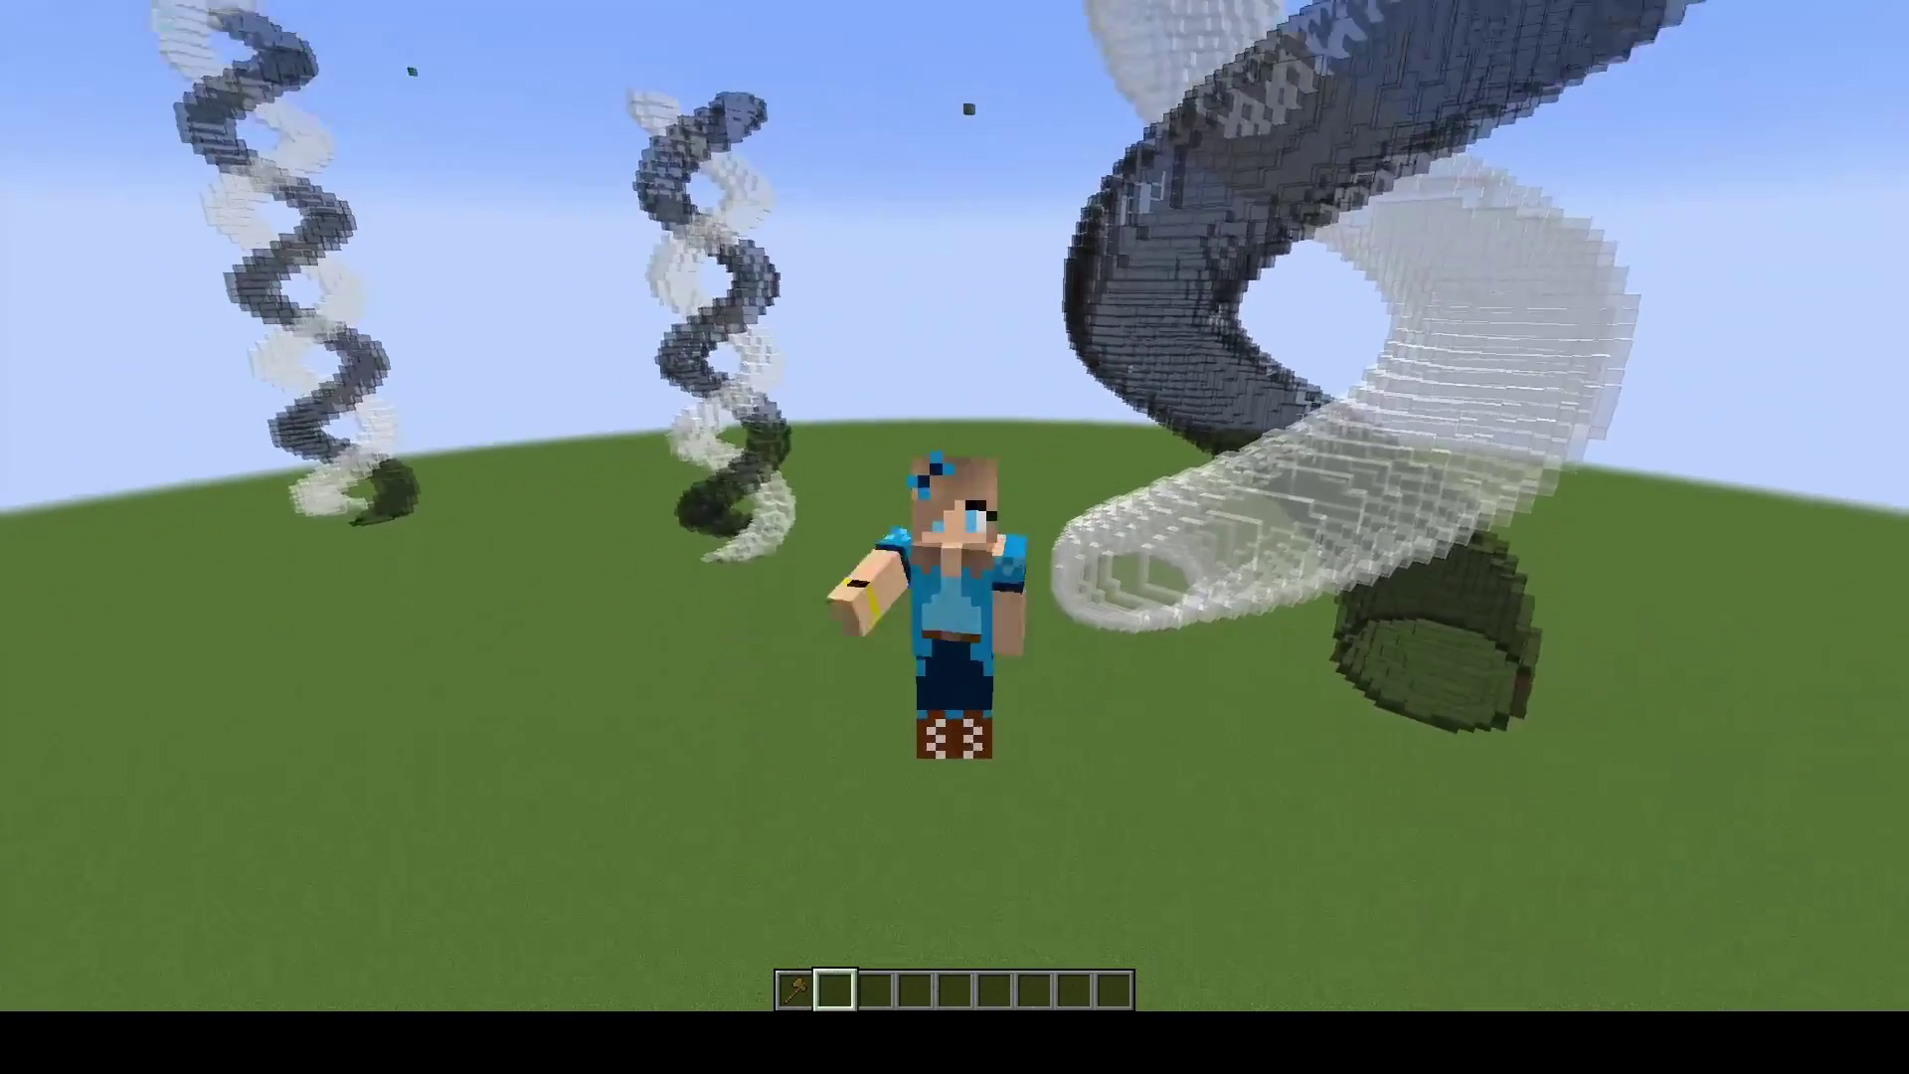